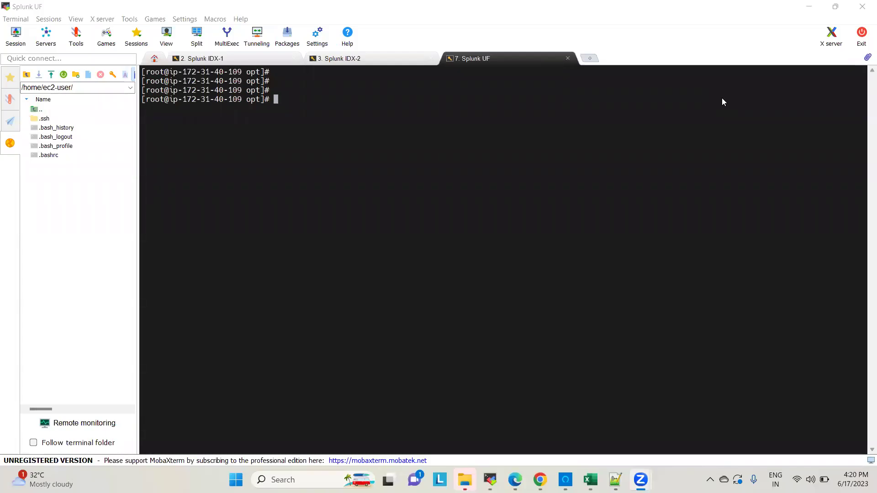
# - Check the EC2 instances, close the inputs.conf docs tab, and return to Splunk search in Edge
pyautogui.moveTo(540, 480)
pyautogui.click(539, 480)
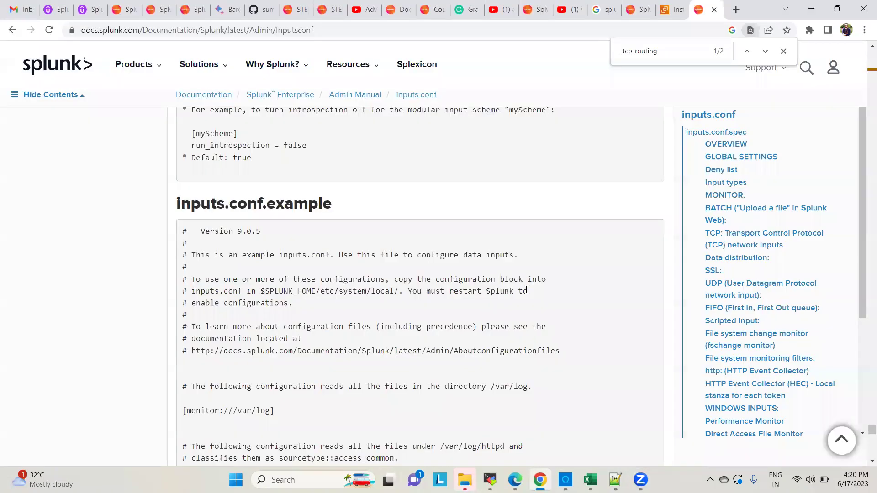
pyautogui.click(672, 8)
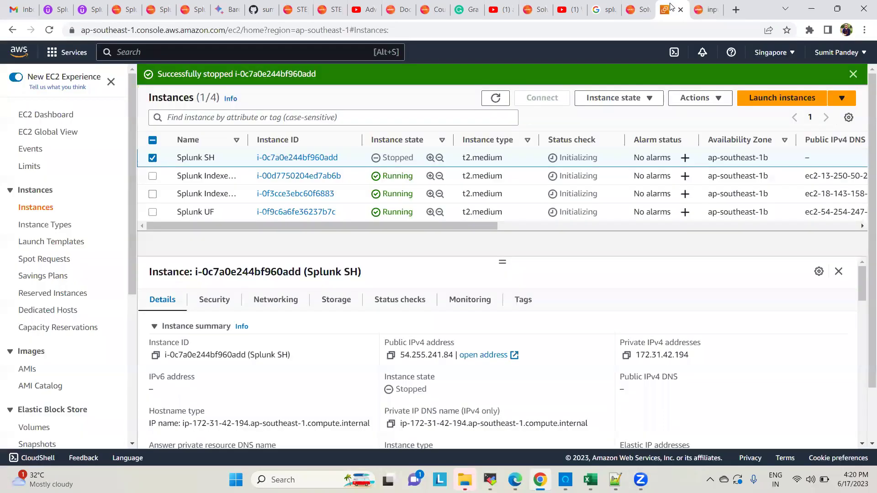
pyautogui.click(708, 9)
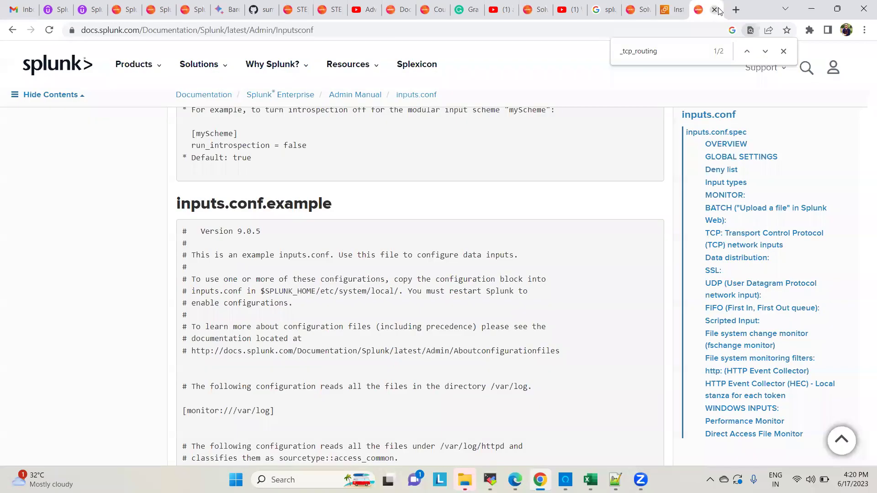
pyautogui.click(716, 9)
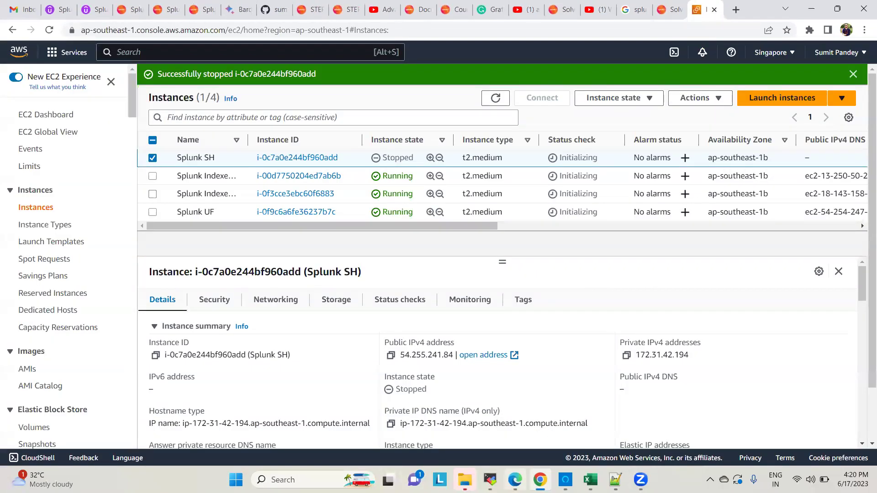
pyautogui.click(515, 479)
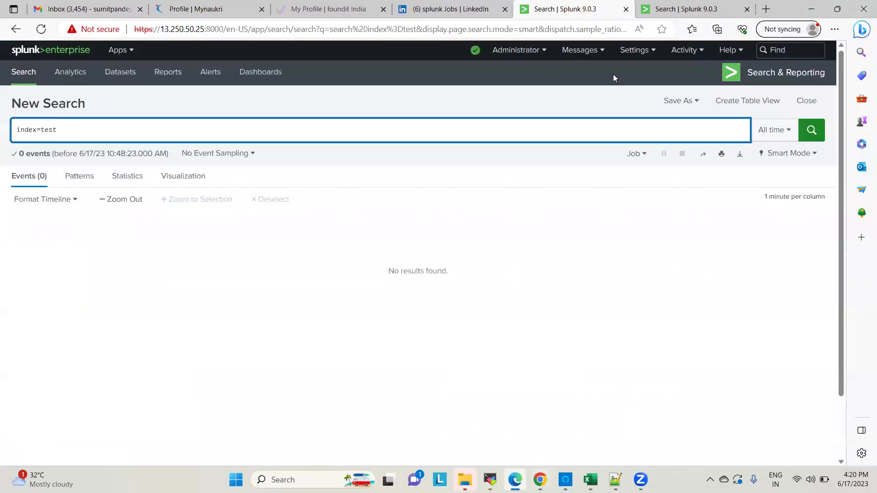
# - Clear the index=test query from the first Splunk search page
pyautogui.click(510, 111)
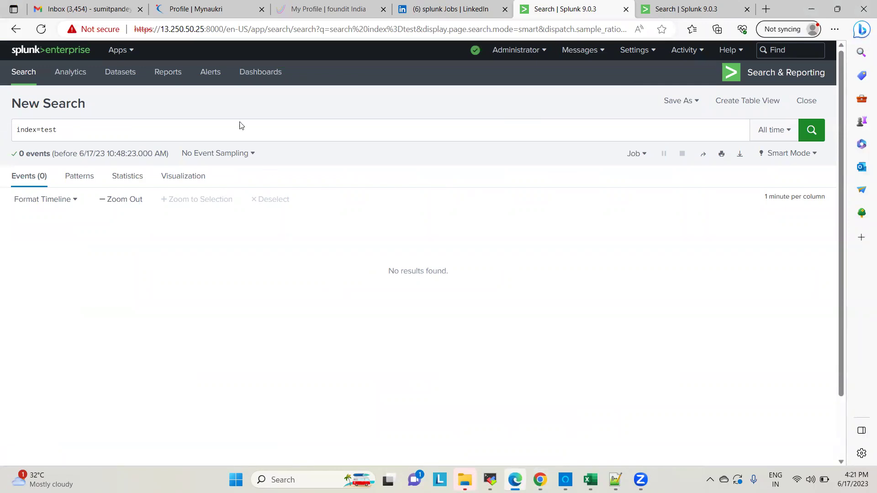
pyautogui.tripleClick(186, 129)
pyautogui.press('BackSpace')
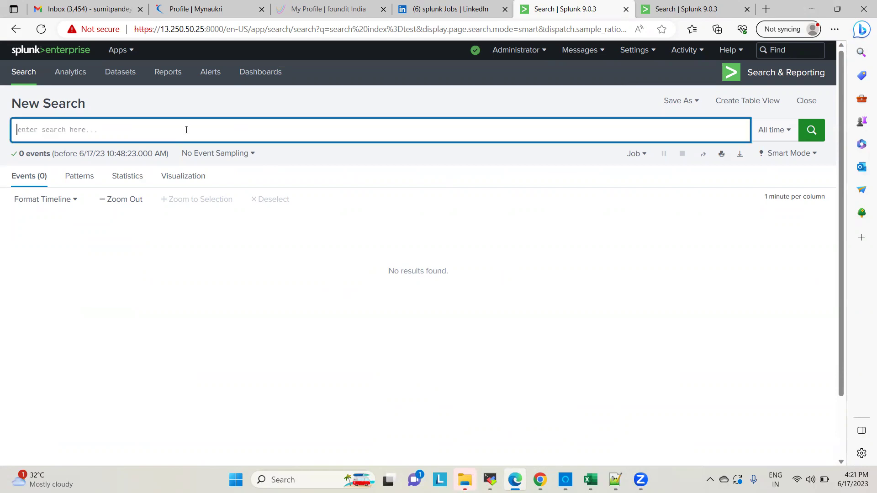
# - Clear the second Splunk page's index=test query too, then return to MobaXterm
pyautogui.click(677, 4)
pyautogui.tripleClick(345, 136)
pyautogui.press('BackSpace')
pyautogui.click(412, 97)
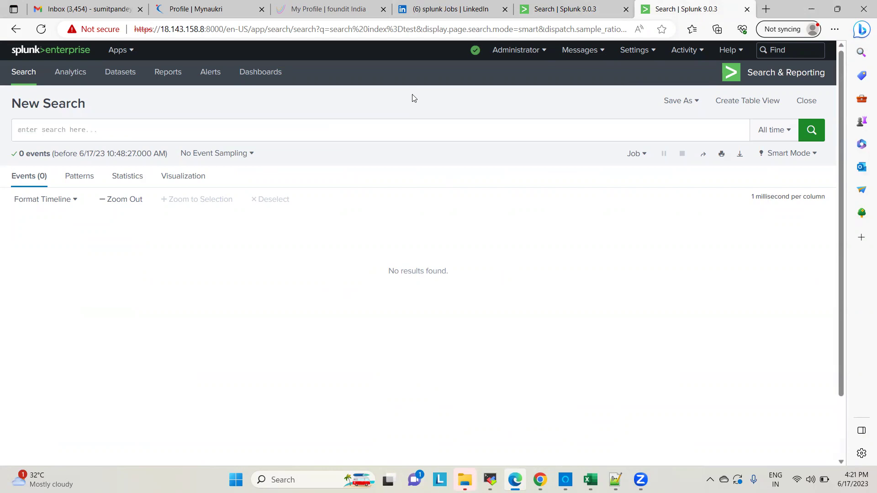
pyautogui.moveTo(490, 480)
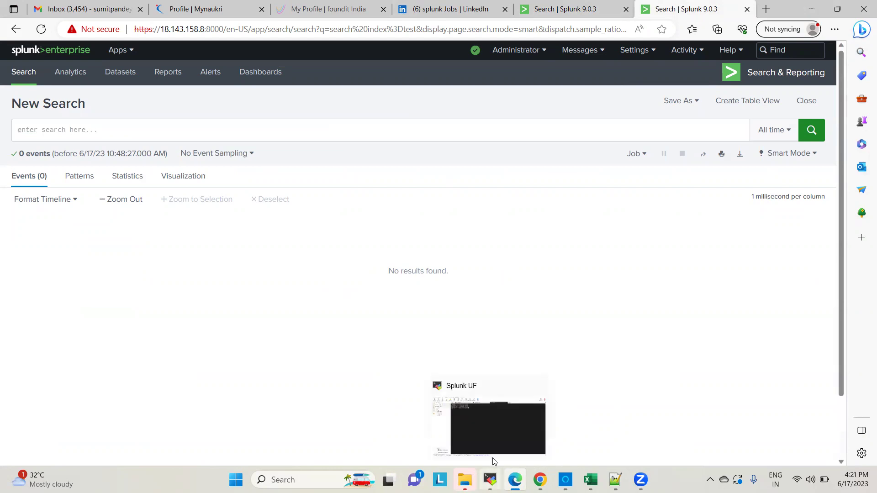
pyautogui.click(490, 434)
# - Run splunk status from /opt/splunk/bin on the IDX-1 indexer
pyautogui.click(213, 63)
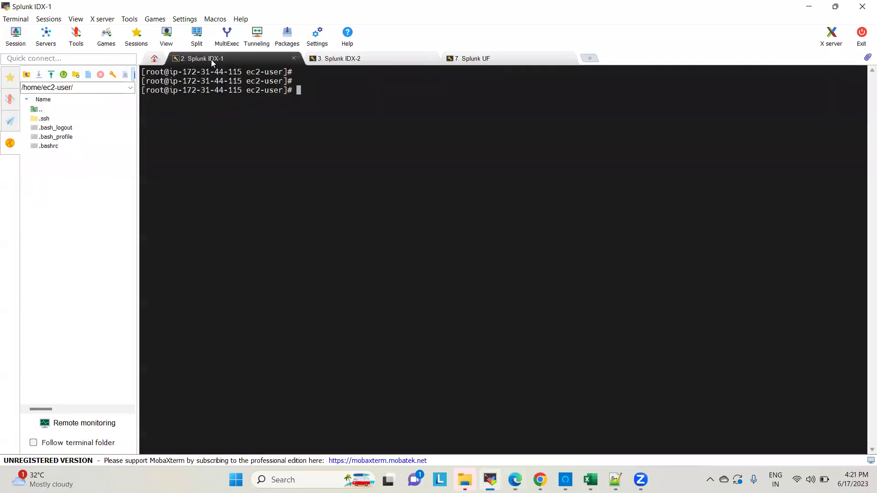
pyautogui.click(350, 60)
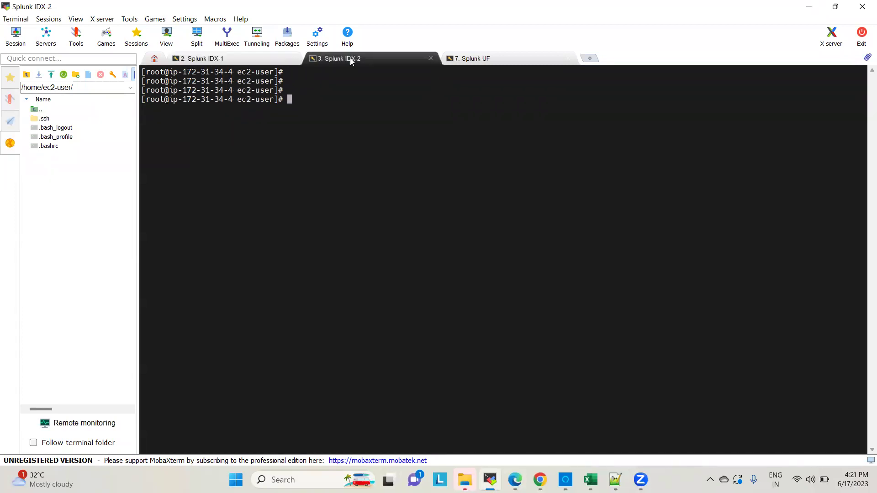
pyautogui.click(478, 60)
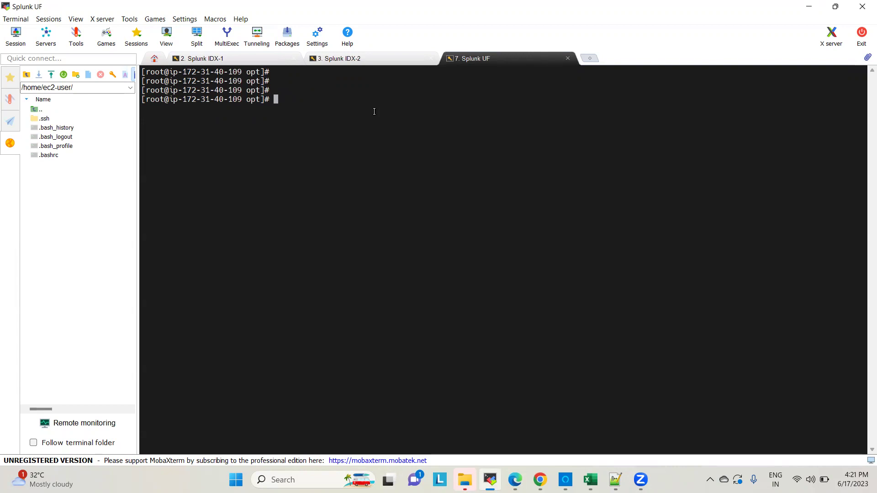
pyautogui.click(203, 60)
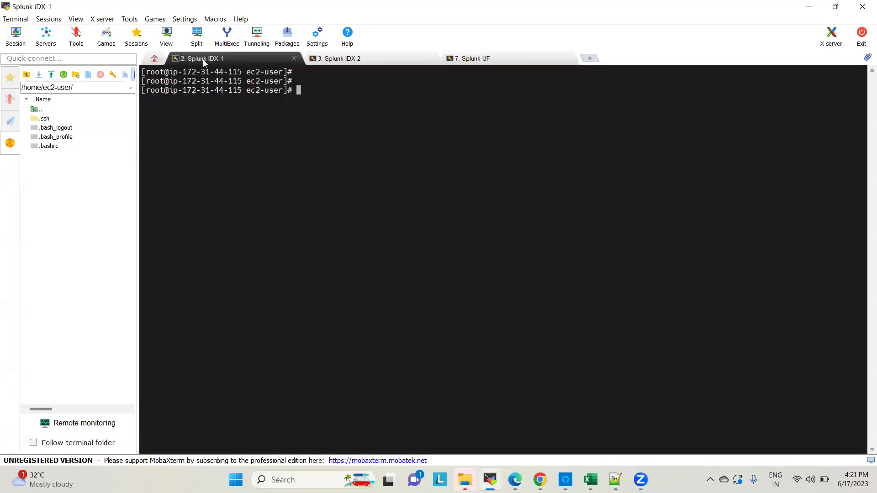
pyautogui.write('/opt/splunk/bi')
pyautogui.press('Tab')
pyautogui.write('./splunk ')
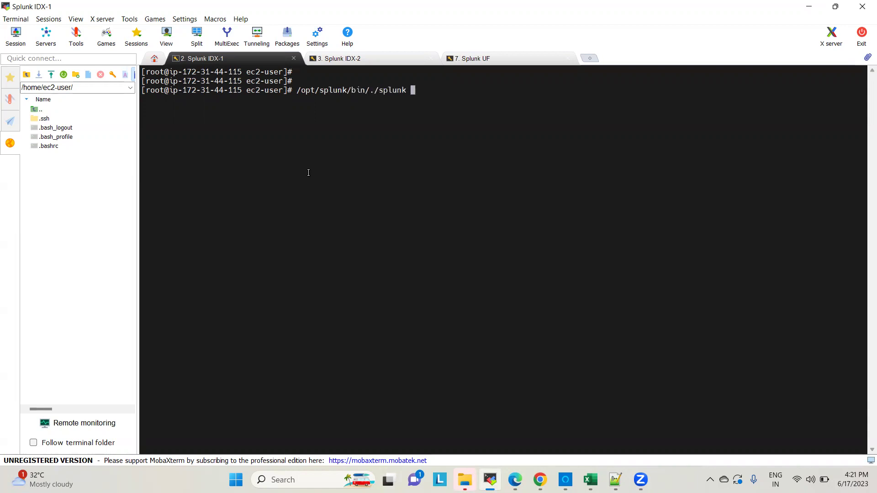
pyautogui.write('status')
pyautogui.press('Return')
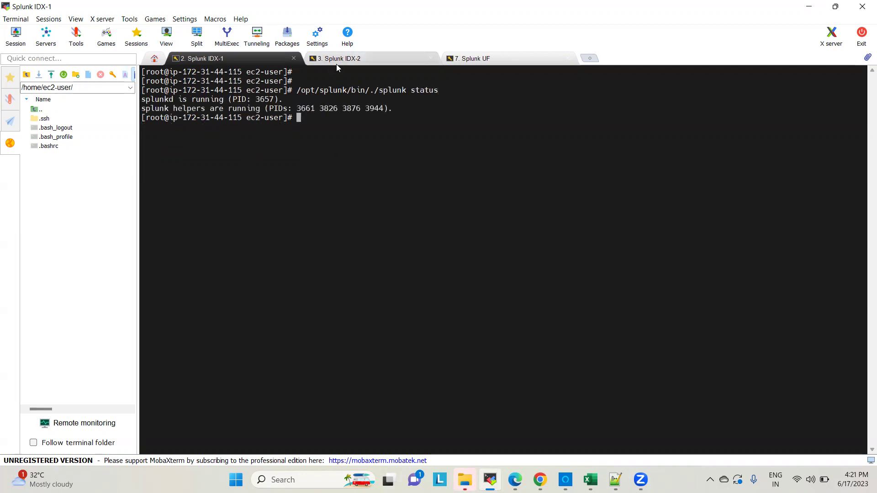
# - Run /opt/splunk/bin/./splunk status on the IDX-2 indexer
pyautogui.click(336, 68)
pyautogui.write('/opt/splunk/')
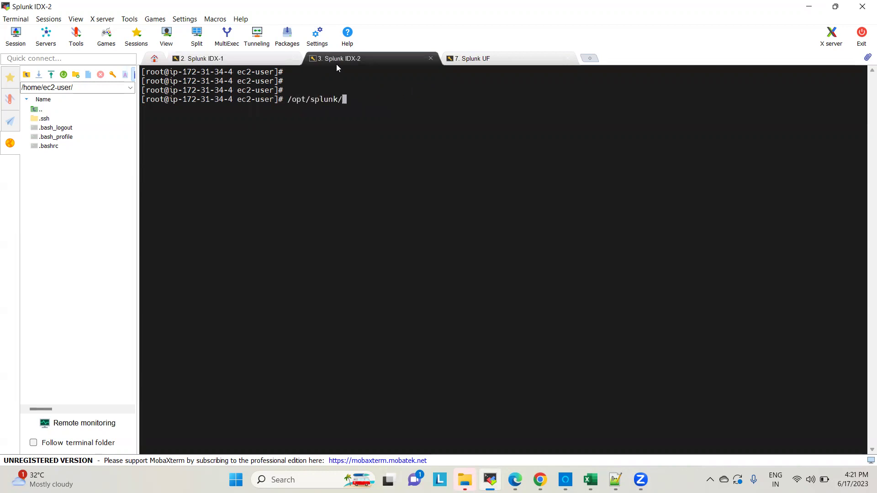
pyautogui.write('bin/./splunk status')
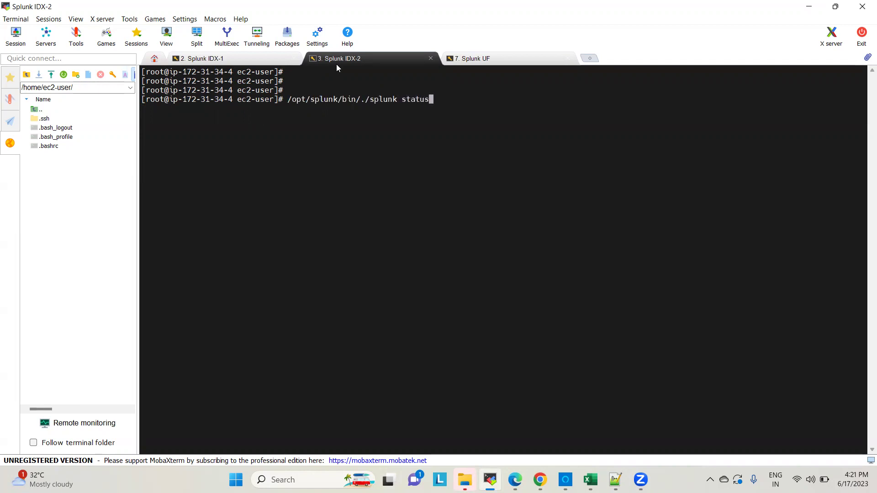
pyautogui.press('Return')
# - Run splunk status from /opt/splunkforwarder/bin on the Universal Forwarder, confirming splunkd is running
pyautogui.click(494, 61)
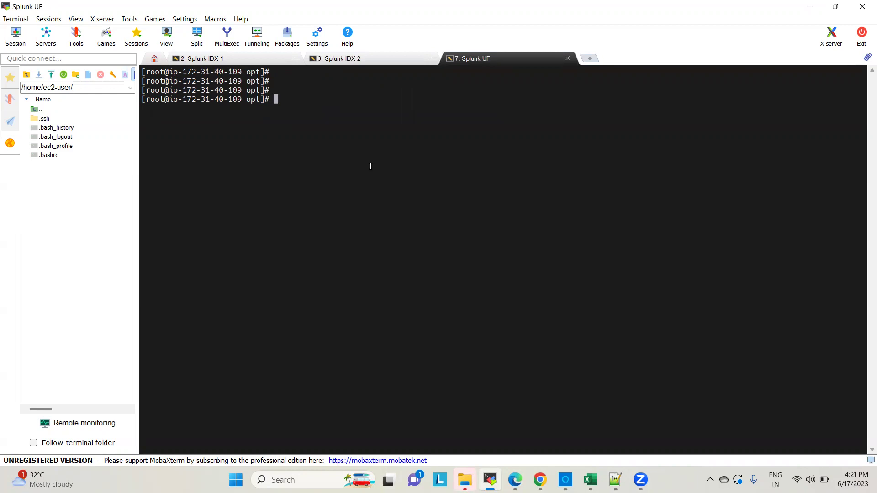
pyautogui.write('/opt/spl')
pyautogui.press('Tab')
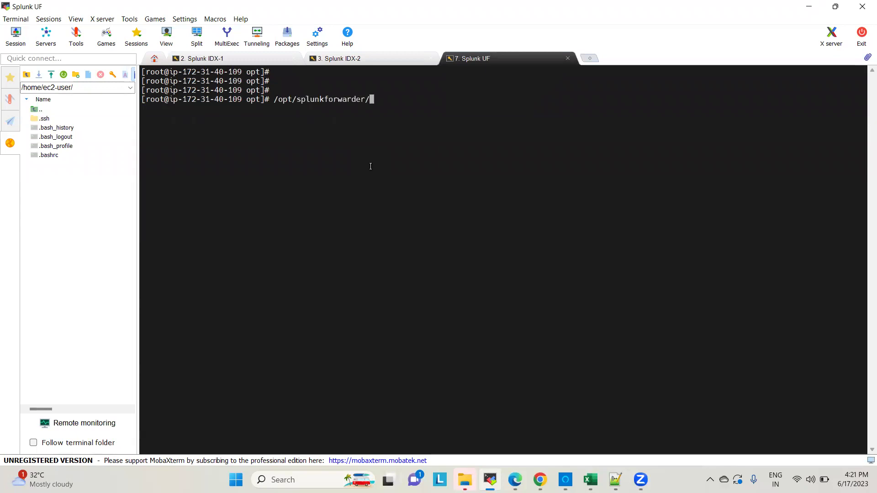
pyautogui.write('bin/./splunk status')
pyautogui.press('Return')
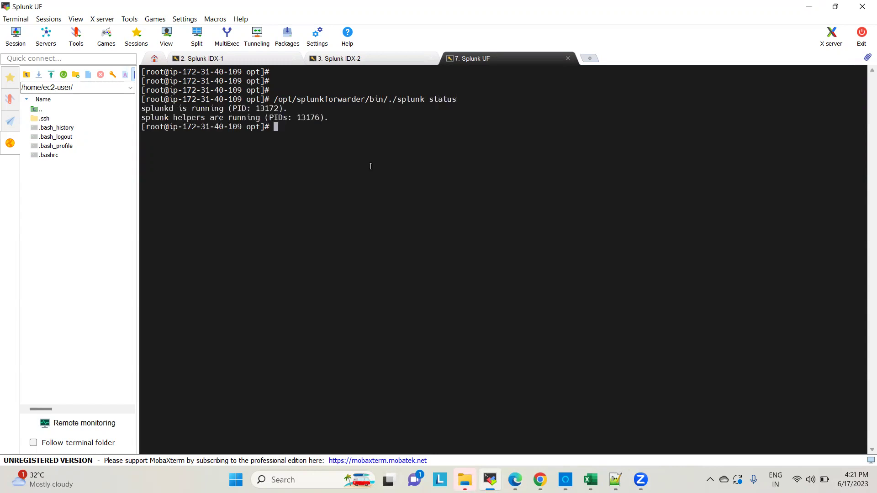
pyautogui.click(229, 60)
pyautogui.click(348, 58)
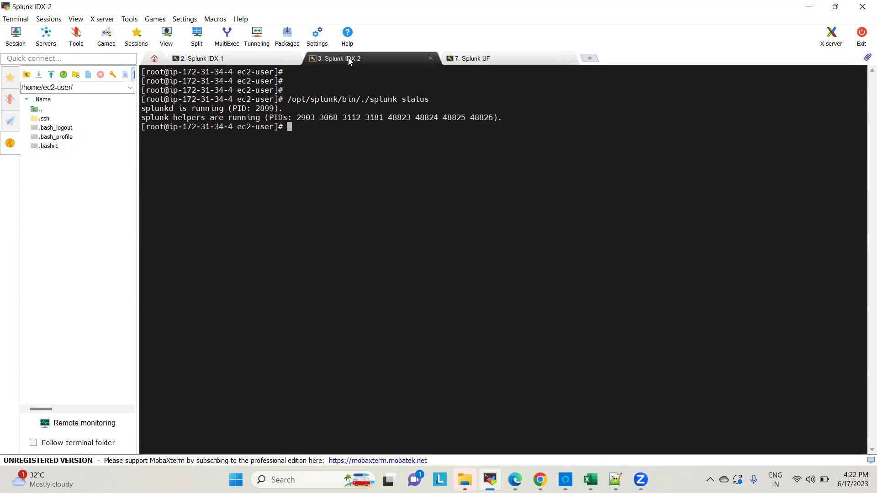
pyautogui.click(457, 61)
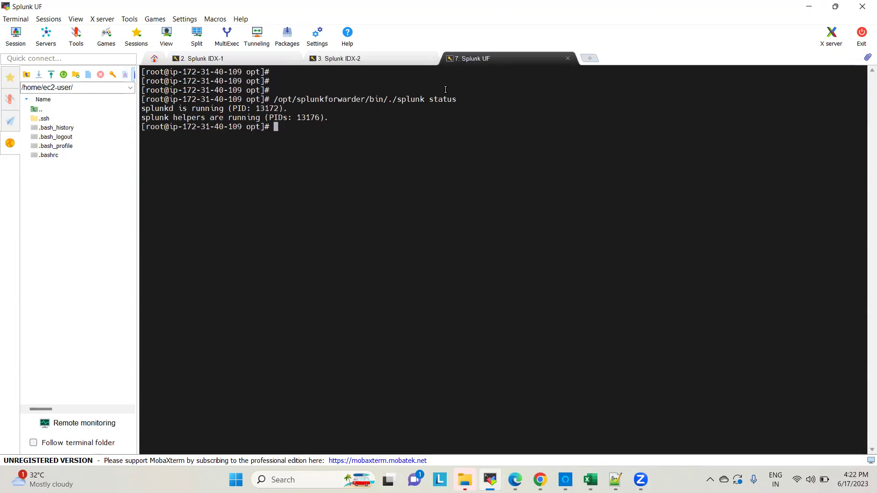
# - Change into /opt/splunkforwarder/etc/system/local and list it, showing README and server.conf
pyautogui.write('cd /opt/s')
pyautogui.press('Tab')
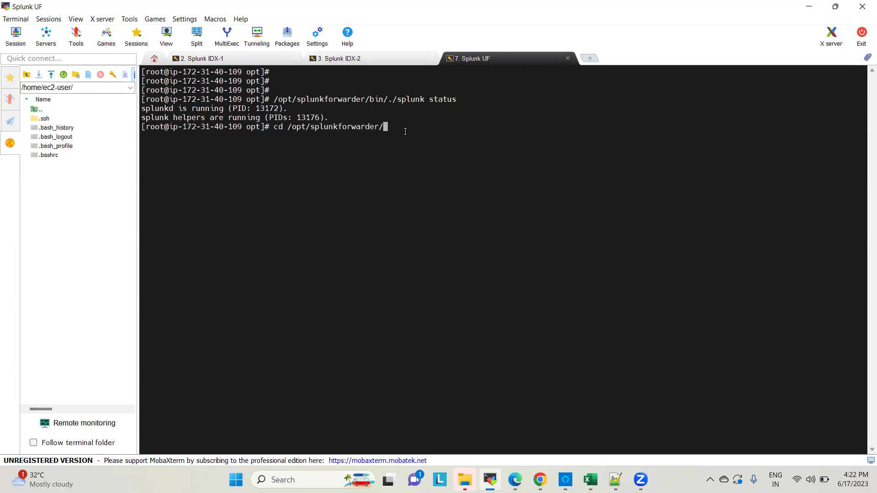
pyautogui.write('etc/system/lo')
pyautogui.press('Tab')
pyautogui.press('Return')
pyautogui.write('ls')
pyautogui.press('Return')
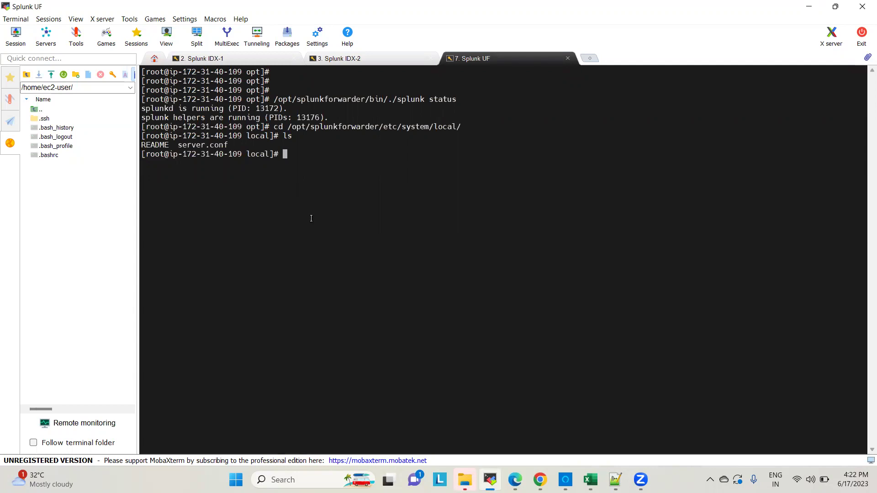
pyautogui.click(230, 59)
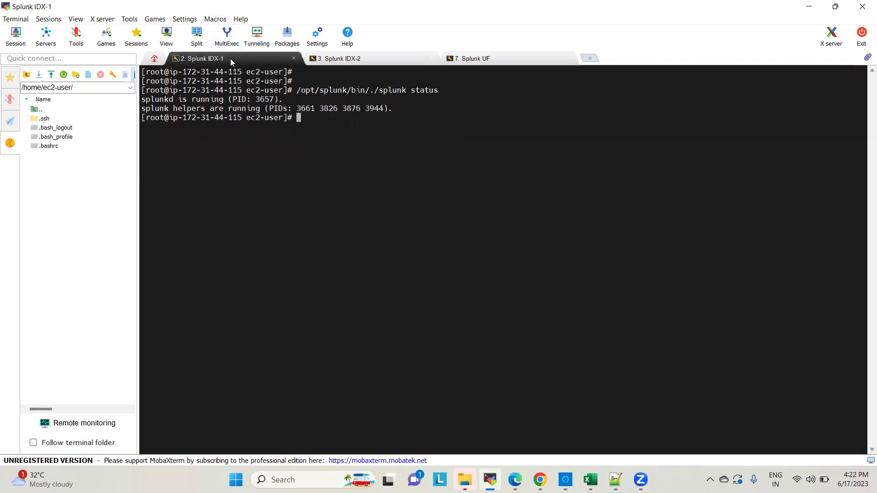
# - Check the first indexer's receiving settings, confirming listening port 9997
pyautogui.click(347, 59)
pyautogui.click(515, 479)
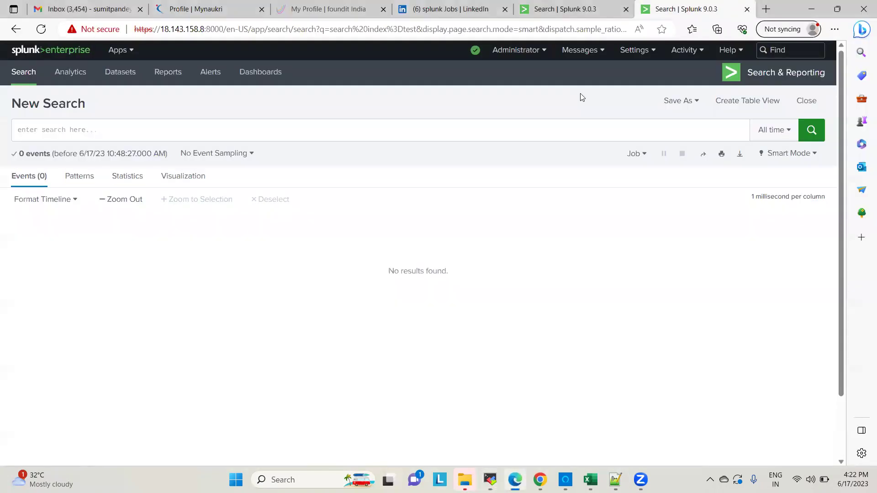
pyautogui.click(572, 10)
pyautogui.click(645, 53)
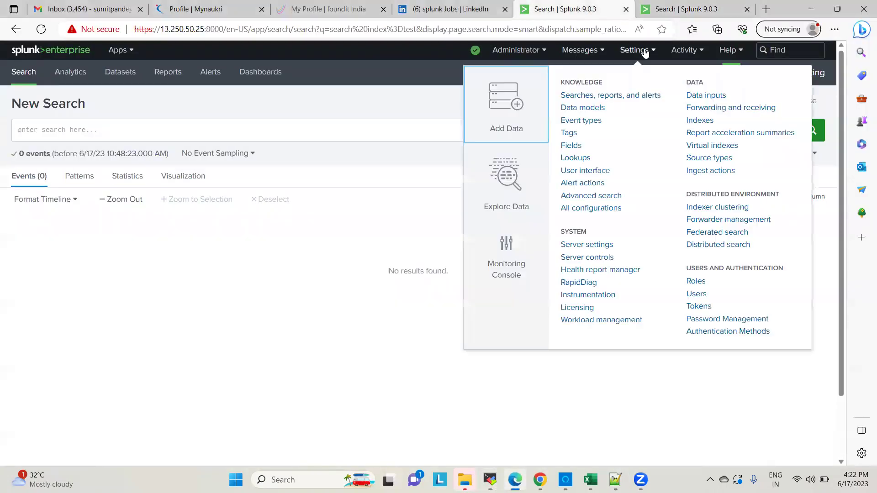
pyautogui.click(717, 112)
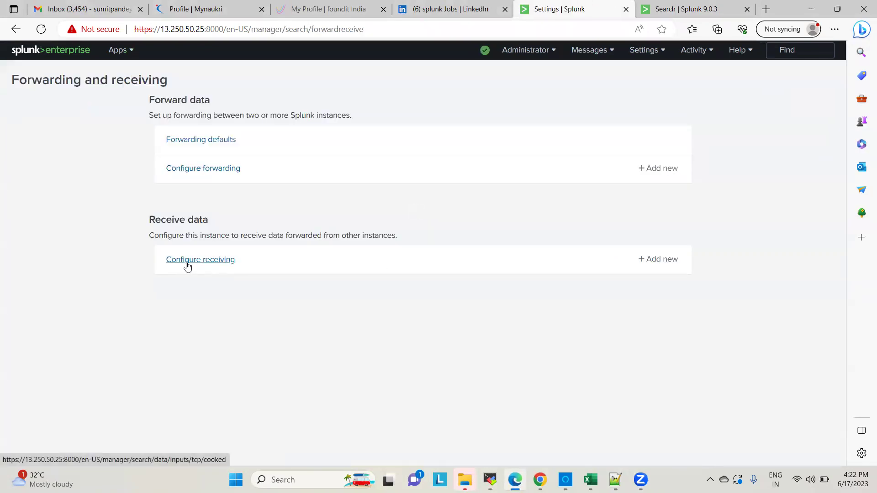
pyautogui.click(188, 261)
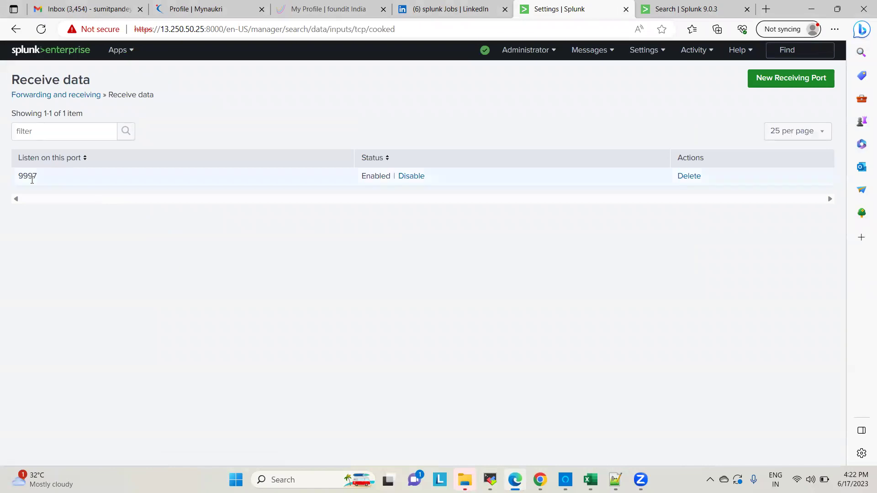
pyautogui.doubleClick(29, 178)
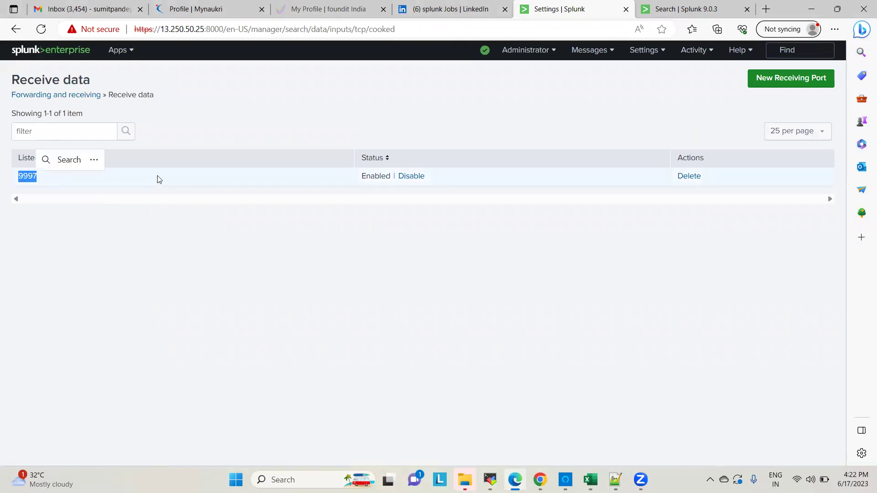
# - Check the second indexer's receiving ports, then go back to Forwarding and receiving
pyautogui.click(691, 8)
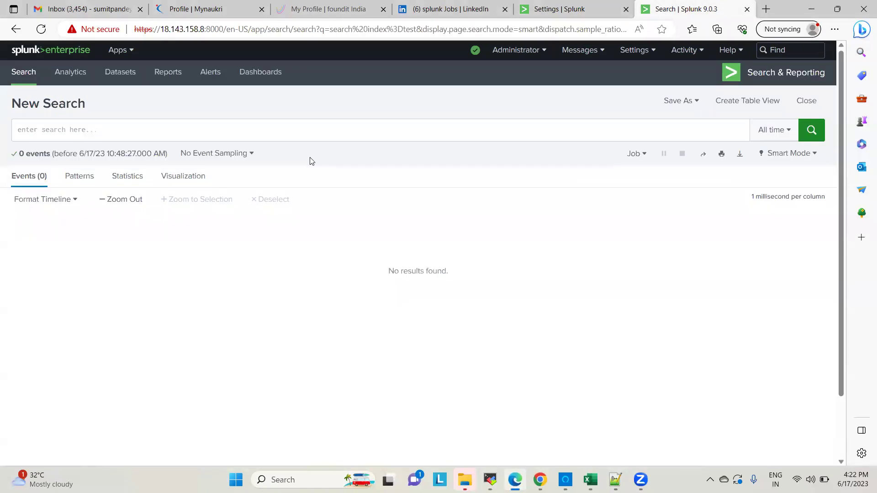
pyautogui.click(632, 54)
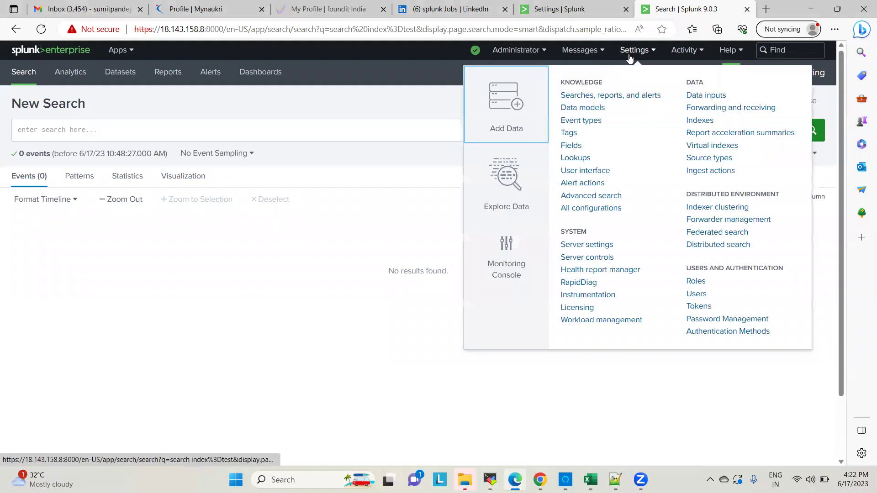
pyautogui.click(708, 114)
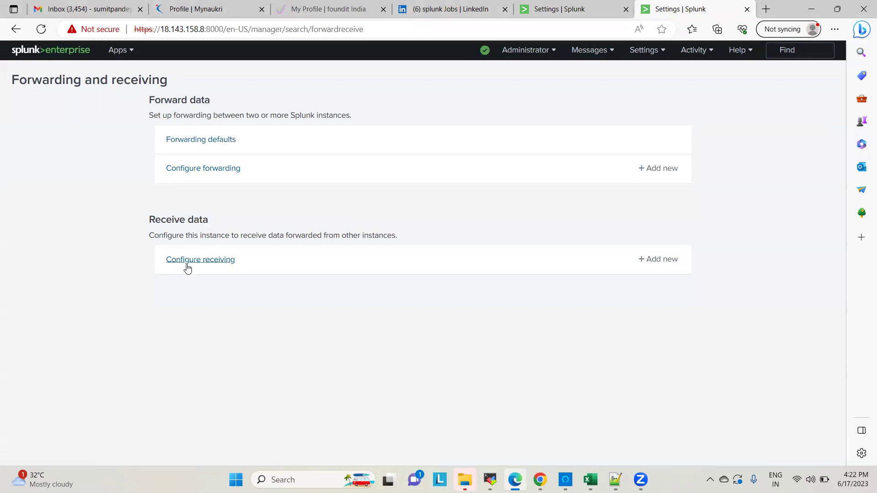
pyautogui.click(187, 268)
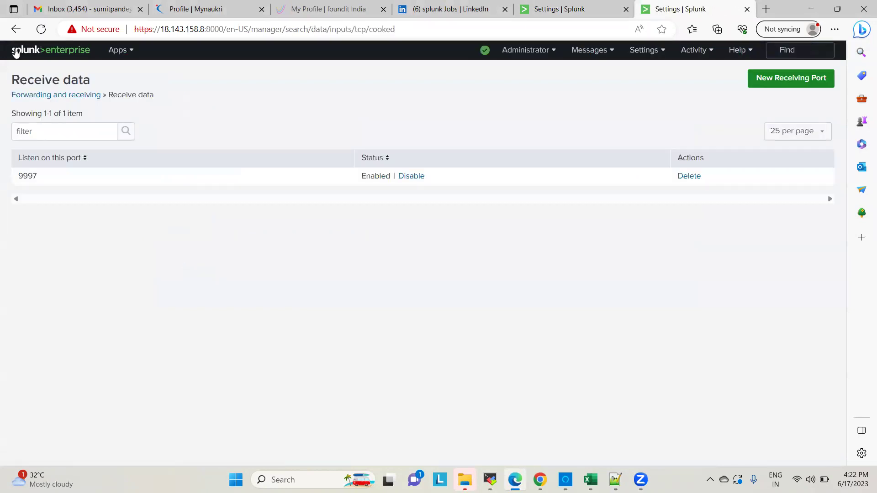
pyautogui.click(16, 29)
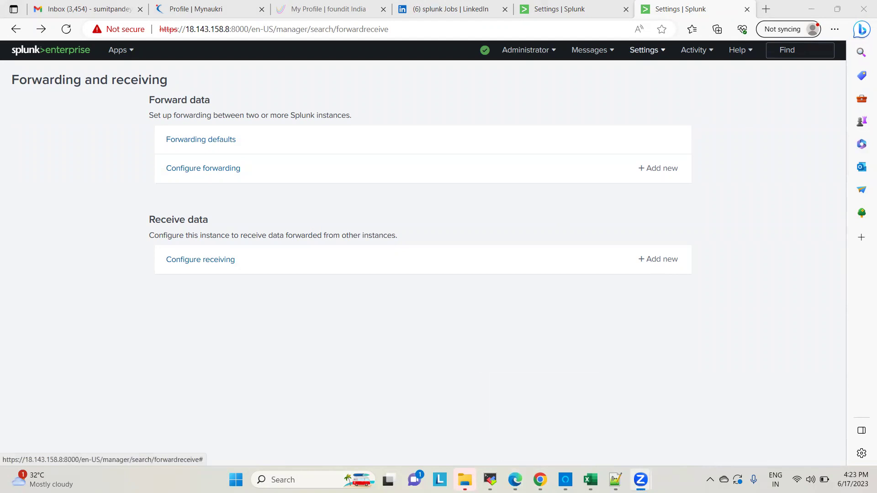
# - Clear the terminal in the 7. Splunk UF session
pyautogui.moveTo(490, 480)
pyautogui.click(503, 426)
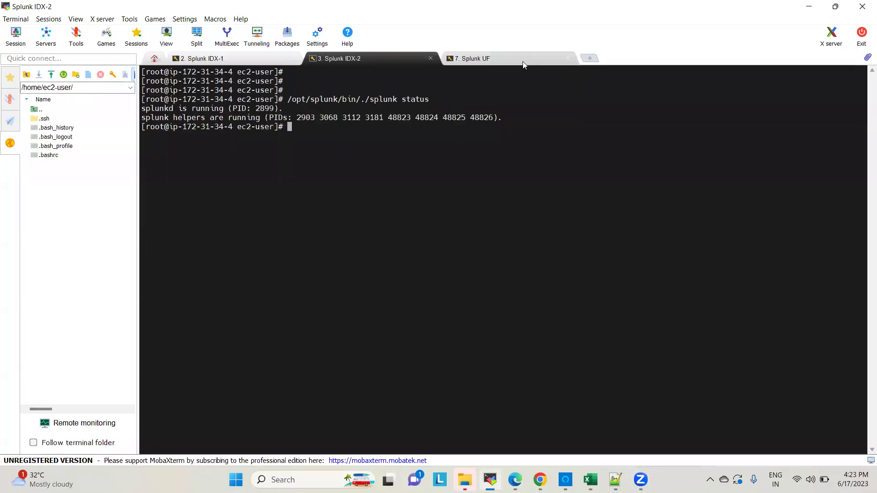
pyautogui.click(522, 62)
pyautogui.write('clear')
pyautogui.press('Return')
pyautogui.press('Return')
pyautogui.press('Return')
pyautogui.press('Return')
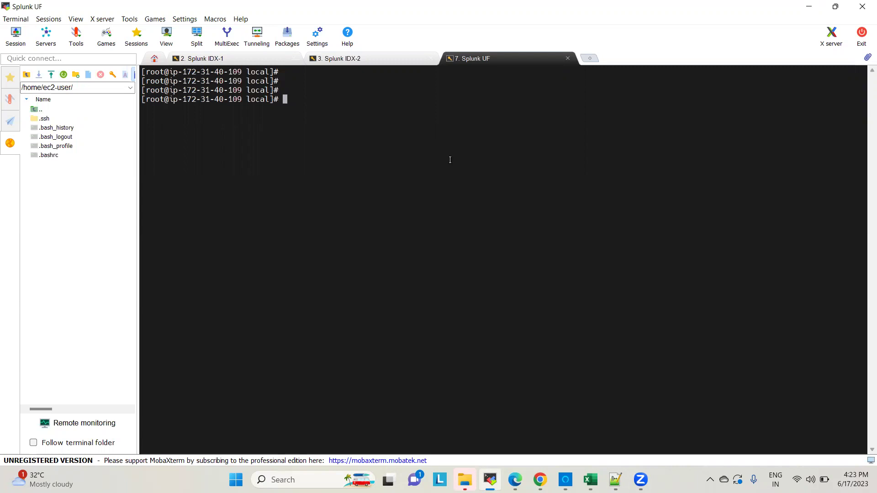
# - Begin the /opt/splunkforwarder/bin/./splunk add forward-server command on the forwarder
pyautogui.write('/opt/splu')
pyautogui.press('Tab')
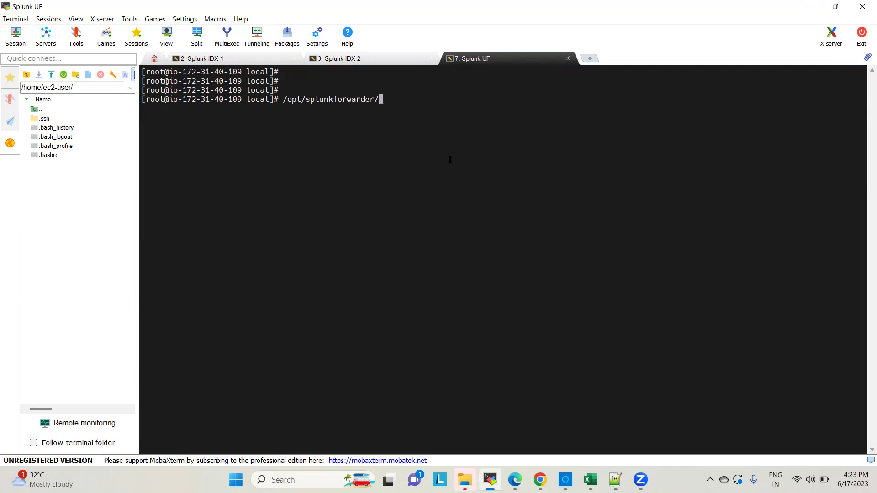
pyautogui.write('bin/./splunk ad')
pyautogui.press('BackSpace')
pyautogui.press('BackSpace')
pyautogui.write('add fo')
pyautogui.press('BackSpace')
pyautogui.write('orward')
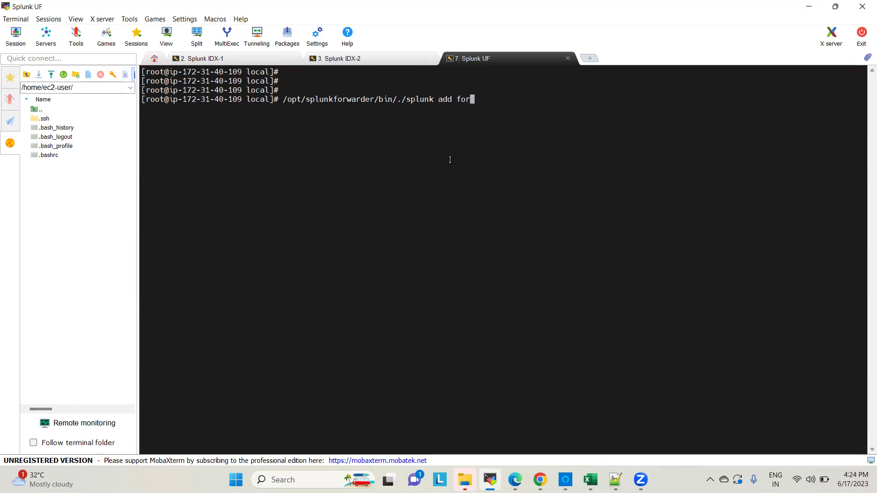
pyautogui.write('-server')
# - Copy IDX-1's host 13.250.50.25 from its session settings and run the command with :9997
pyautogui.click(10, 76)
pyautogui.click(67, 85)
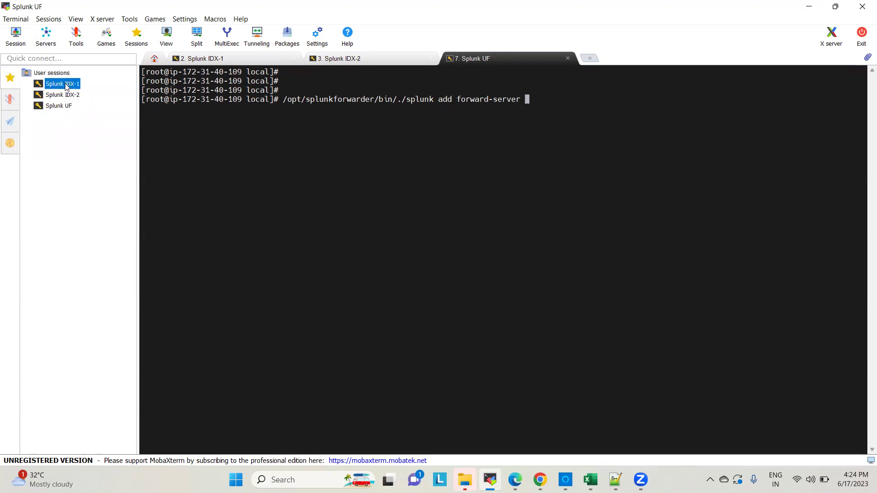
pyautogui.rightClick(71, 86)
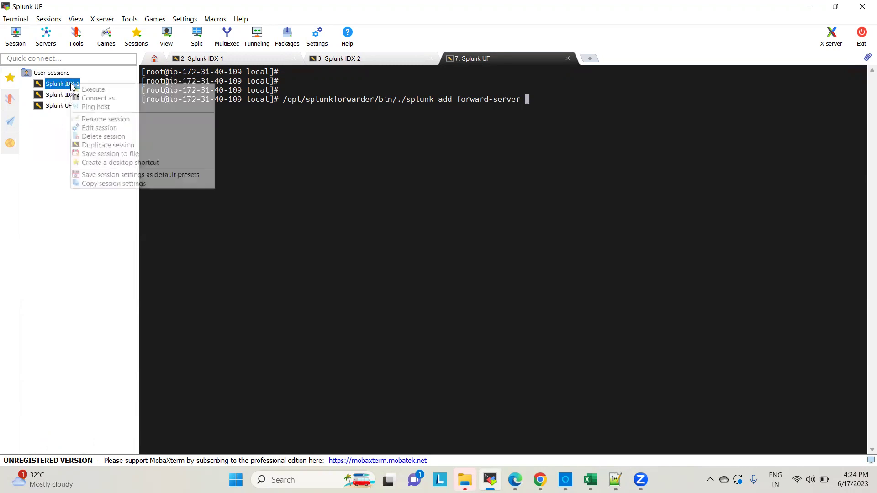
pyautogui.click(99, 128)
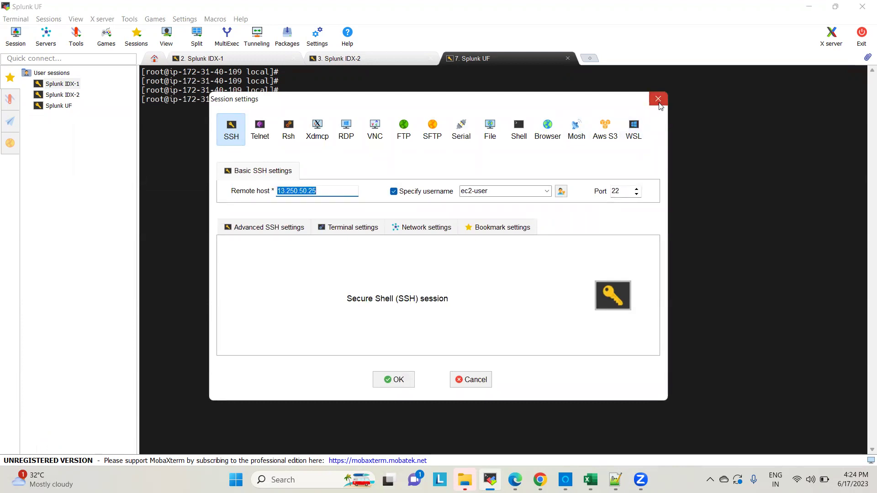
pyautogui.click(658, 98)
pyautogui.rightClick(506, 109)
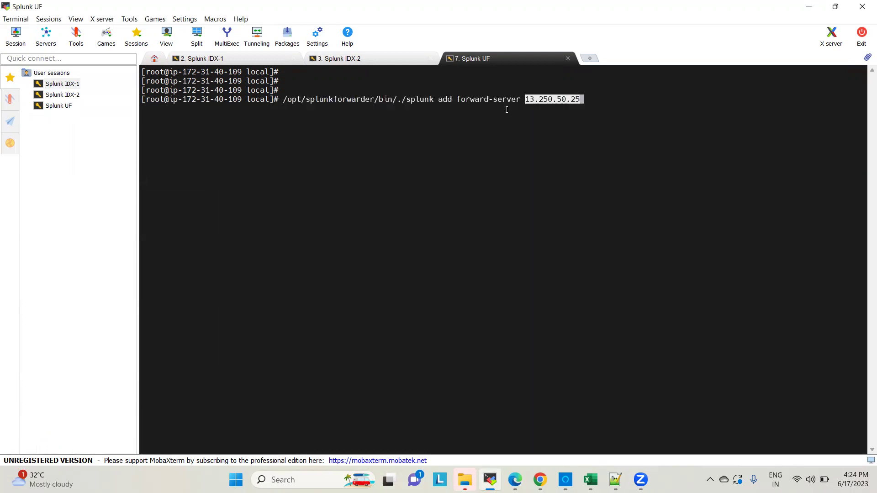
pyautogui.write(':99')
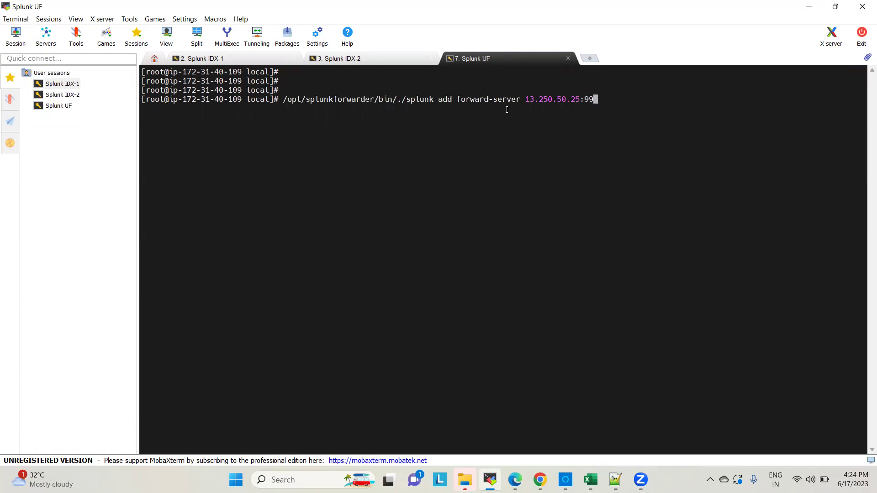
pyautogui.write('97')
pyautogui.press('Return')
# - Log in as admin to complete adding the forward-server
pyautogui.write('admin')
pyautogui.press('Return')
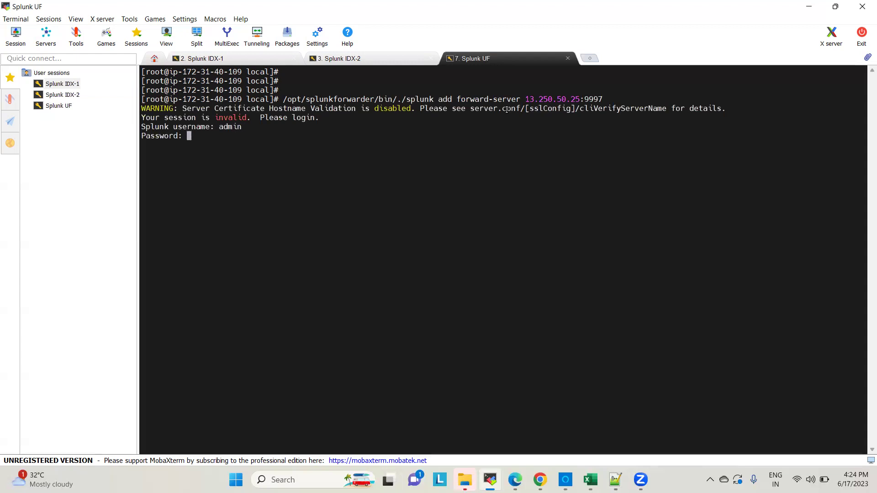
pyautogui.press('Return')
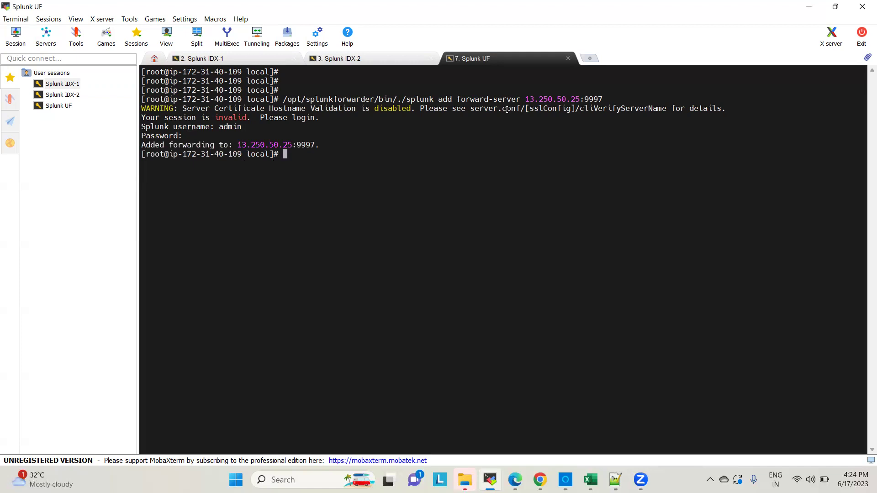
# - List the local config folder and open the new outputs.conf in vi
pyautogui.write('ls')
pyautogui.press('Return')
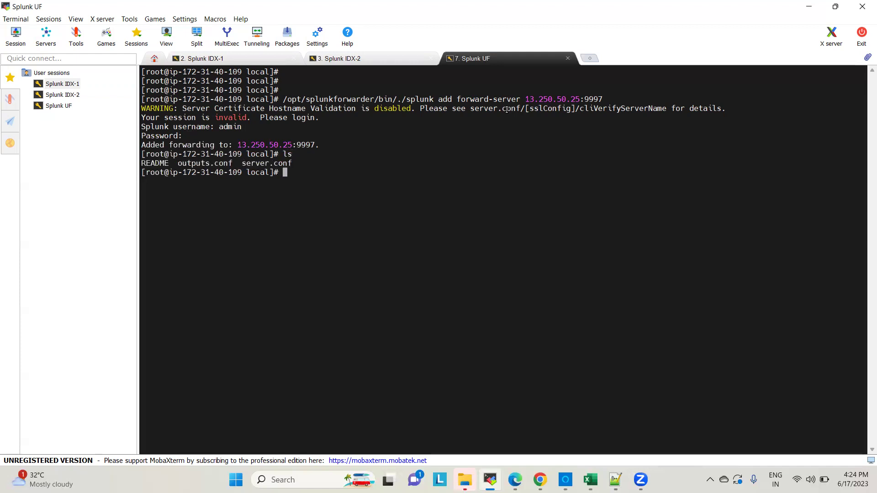
pyautogui.write('cat')
pyautogui.press('BackSpace')
pyautogui.press('BackSpace')
pyautogui.press('BackSpace')
pyautogui.press('BackSpace')
pyautogui.write('vi out')
pyautogui.press('Tab')
pyautogui.press('Return')
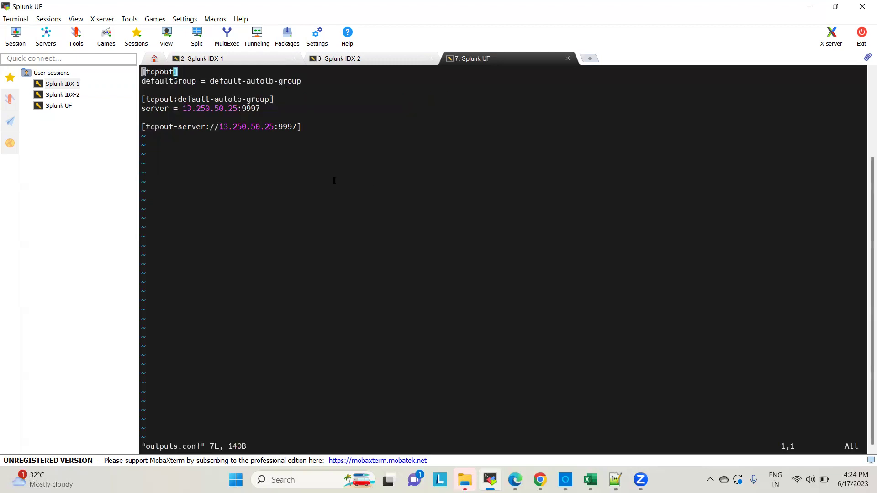
# - Inspect the server = 13.250.50.25:9997 line, then exit vi with :wq
pyautogui.doubleClick(232, 108)
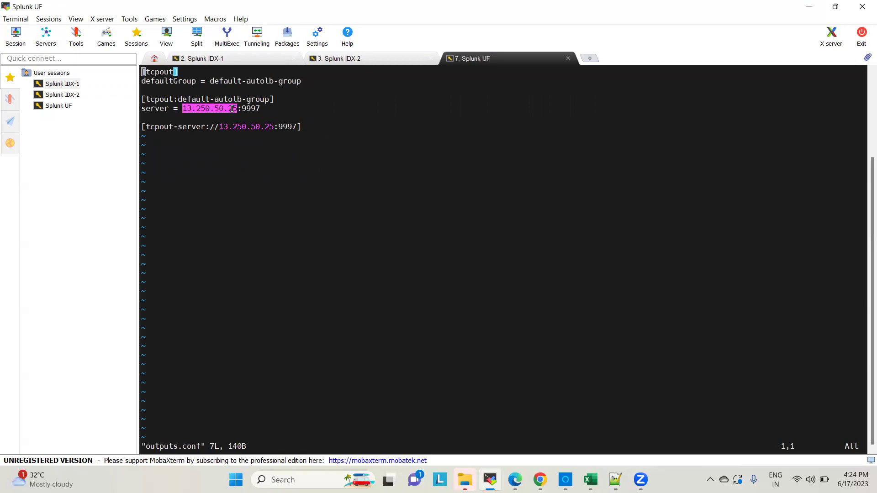
pyautogui.click(273, 107)
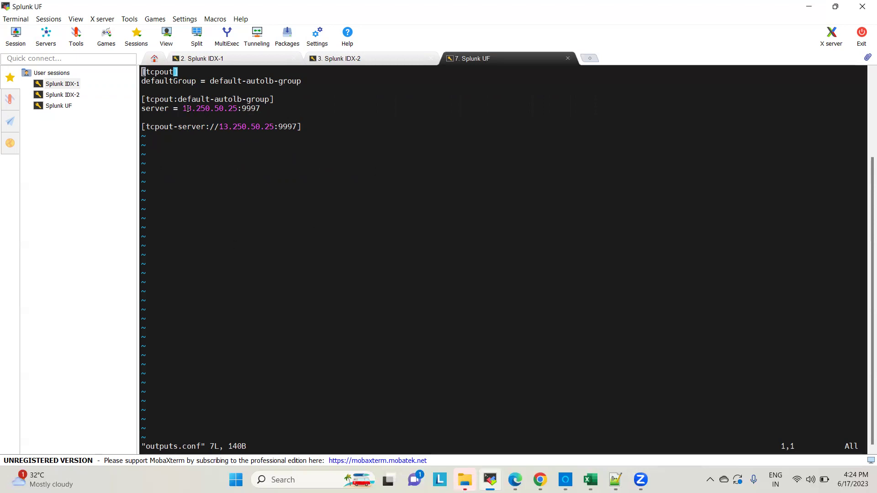
pyautogui.doubleClick(212, 109)
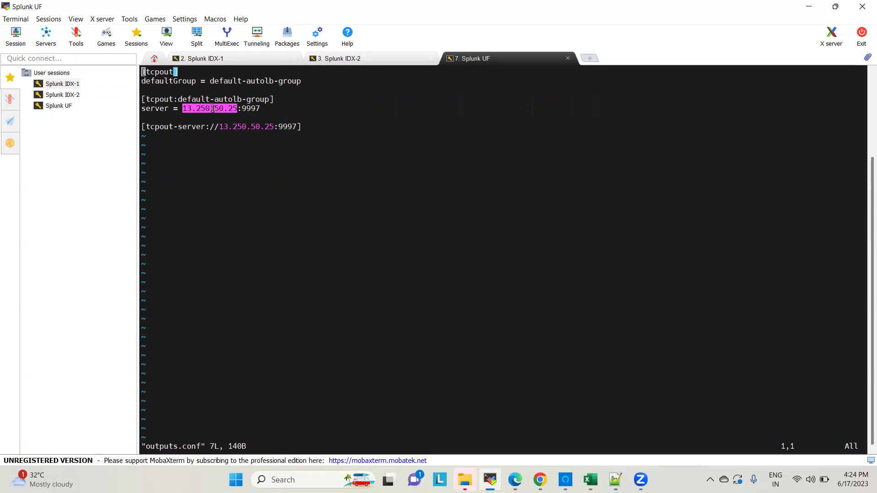
pyautogui.click(275, 110)
pyautogui.write(':wq')
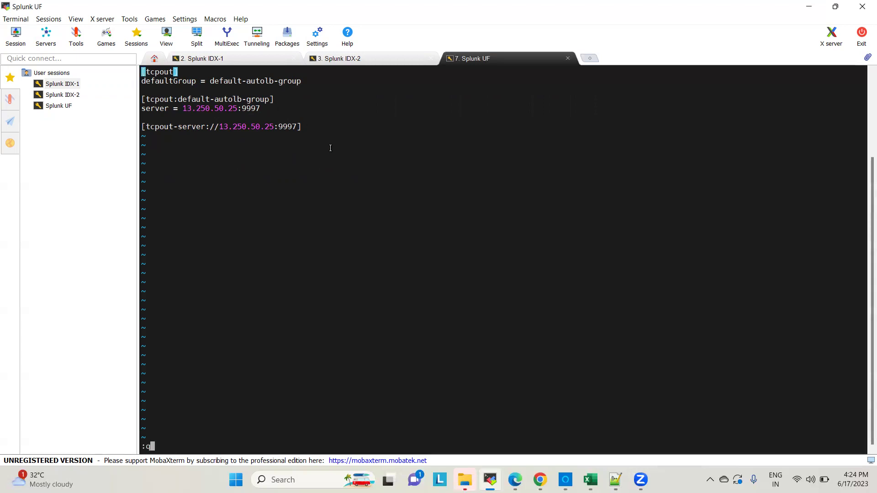
pyautogui.press('Return')
pyautogui.press('Return')
pyautogui.press('Up')
pyautogui.press('Up')
pyautogui.press('Up')
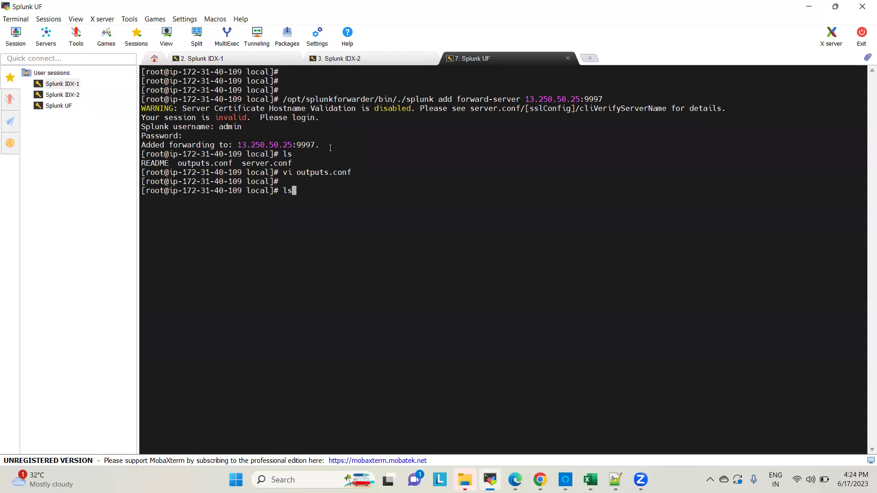
# - Swap in IDX-2's host 18.143.158.8 and run add forward-server 18.143.158.8:9997
pyautogui.press('Left')
pyautogui.press('Left')
pyautogui.press('Left')
pyautogui.press('Left')
pyautogui.press('Left')
pyautogui.press('BackSpace')
pyautogui.press('BackSpace')
pyautogui.press('BackSpace')
pyautogui.press('BackSpace')
pyautogui.press('BackSpace')
pyautogui.press('BackSpace')
pyautogui.press('BackSpace')
pyautogui.press('BackSpace')
pyautogui.press('BackSpace')
pyautogui.press('BackSpace')
pyautogui.press('BackSpace')
pyautogui.press('BackSpace')
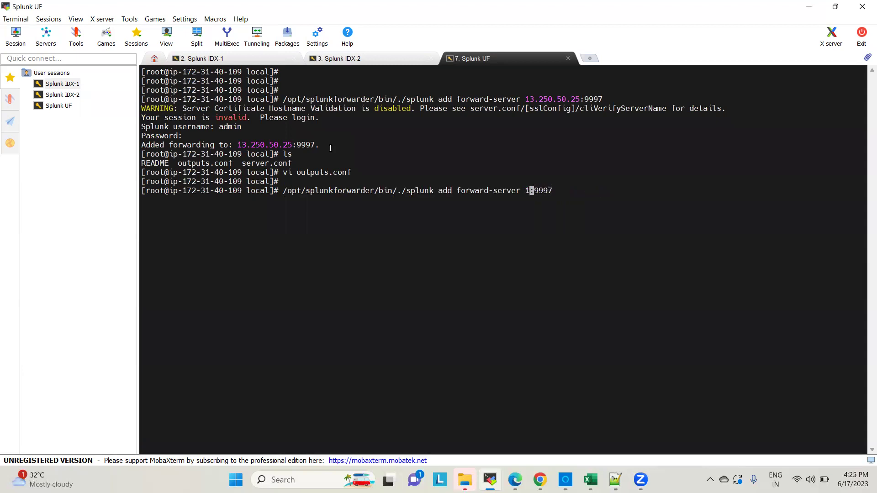
pyautogui.rightClick(58, 96)
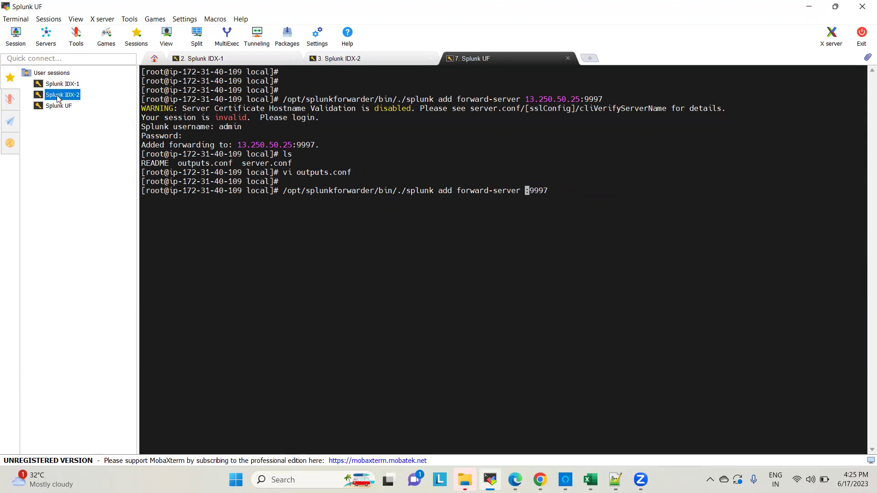
pyautogui.click(85, 140)
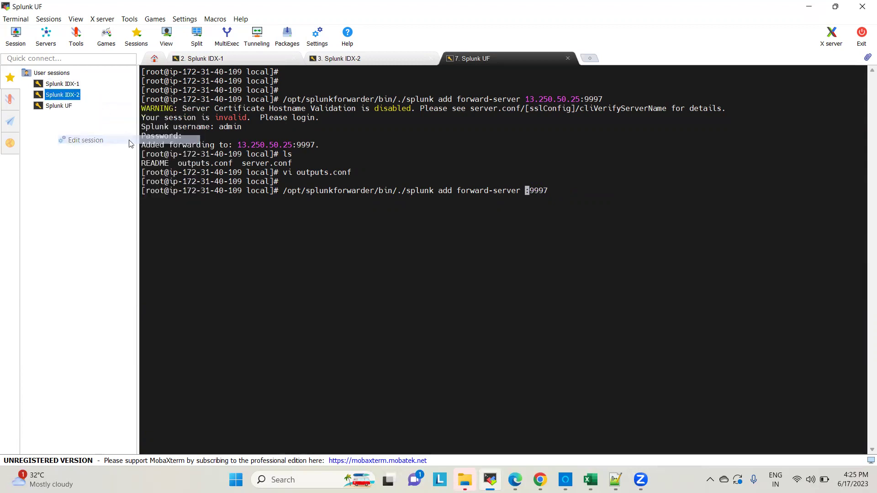
pyautogui.doubleClick(321, 188)
pyautogui.hotkey('ctrl', 'c')
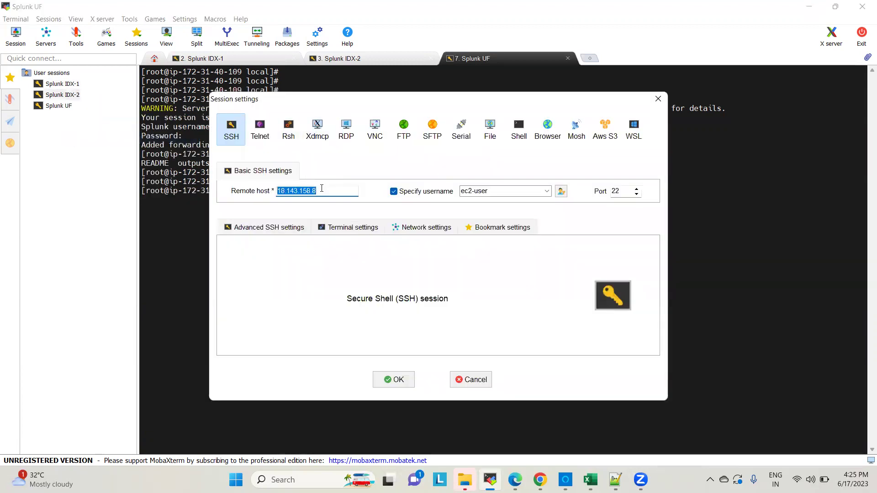
pyautogui.click(658, 100)
pyautogui.rightClick(579, 219)
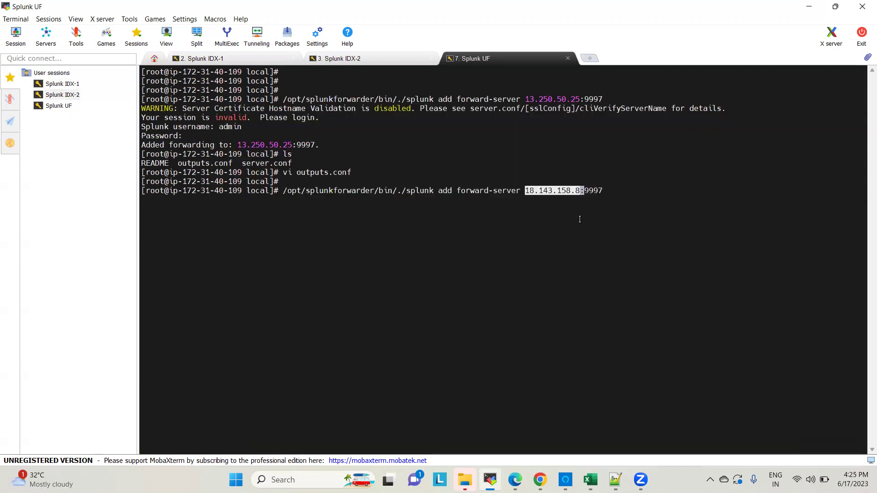
pyautogui.press('Right')
pyautogui.press('Right')
pyautogui.press('Right')
pyautogui.press('Right')
pyautogui.press('Right')
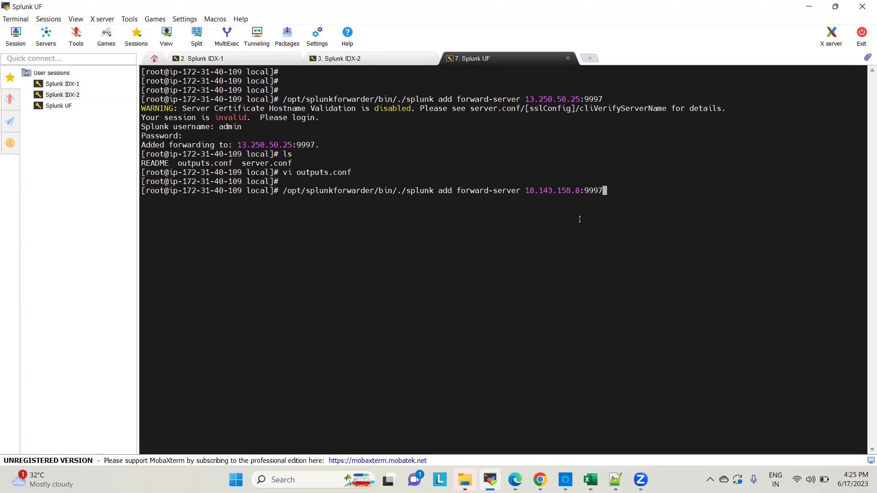
pyautogui.press('Return')
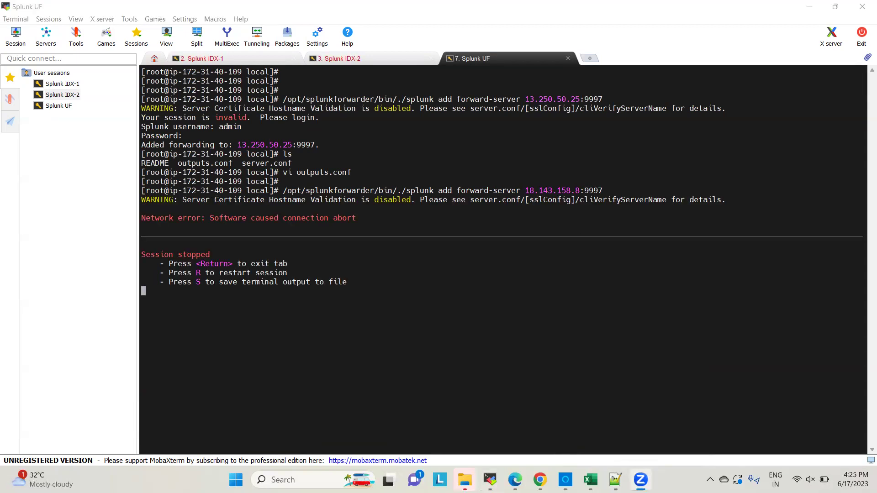
# - Restart the dropped forwarder session and switch to root with sudo su
pyautogui.click(479, 308)
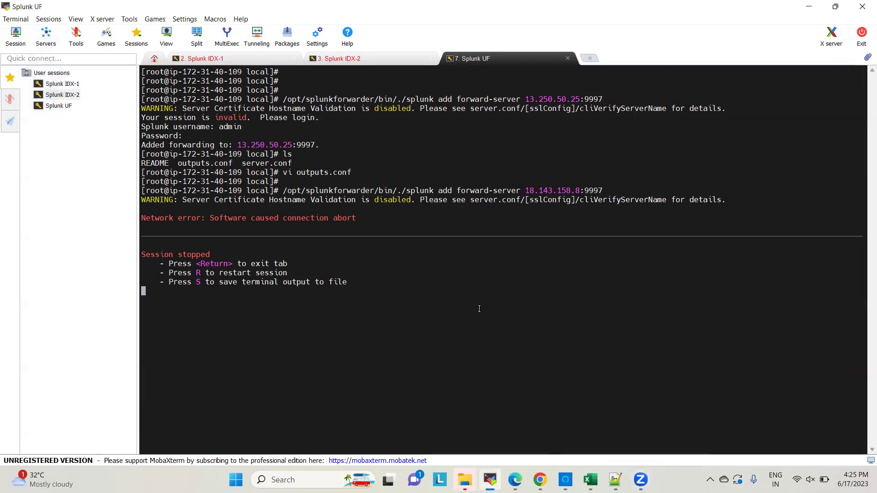
pyautogui.press('r')
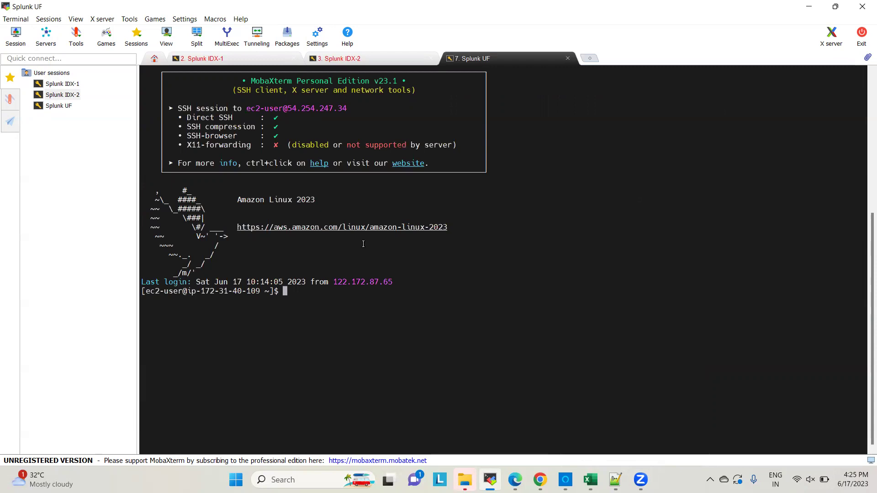
pyautogui.write('cat ou')
pyautogui.press('BackSpace')
pyautogui.press('BackSpace')
pyautogui.press('BackSpace')
pyautogui.press('BackSpace')
pyautogui.press('BackSpace')
pyautogui.press('BackSpace')
pyautogui.write('sudo su')
pyautogui.press('Return')
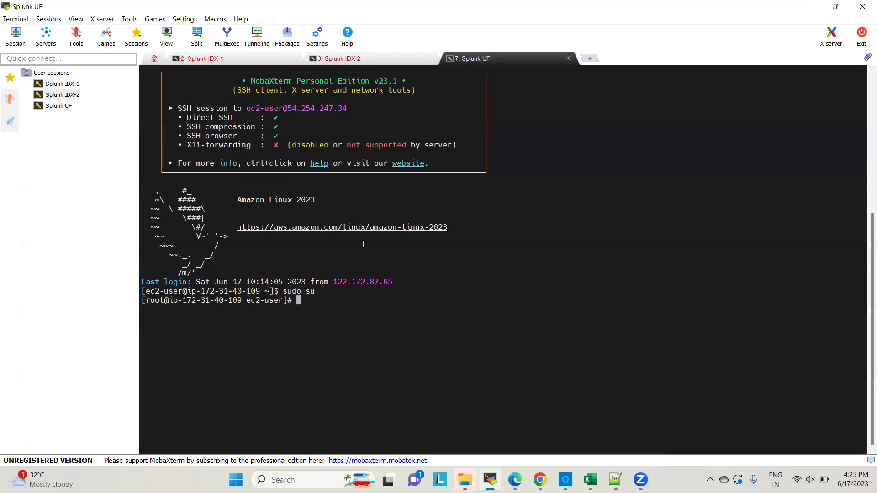
# - Display outputs.conf in the forwarder's local folder, showing both 13.250.50.25:9997 and 18.143.158.8:9997
pyautogui.write('cd /opt/splunkforwarder/etc/system/local/')
pyautogui.press('Return')
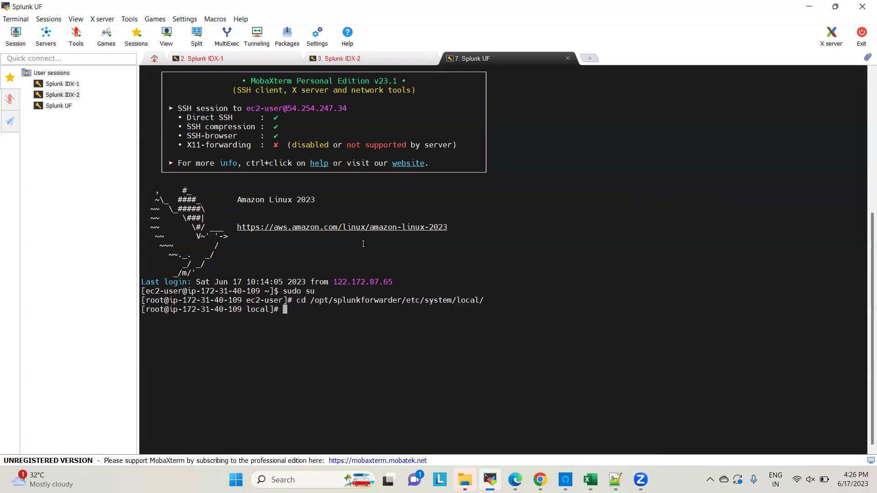
pyautogui.write('ls')
pyautogui.press('Return')
pyautogui.write('cat out')
pyautogui.press('Tab')
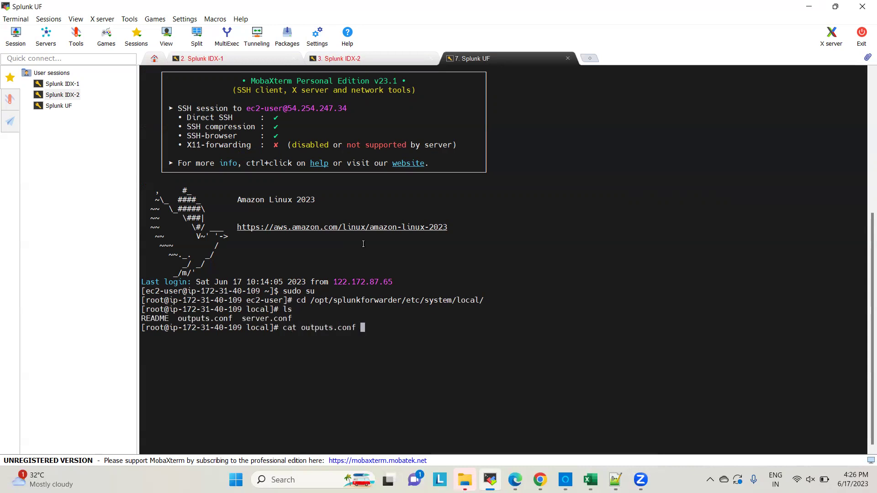
pyautogui.press('Return')
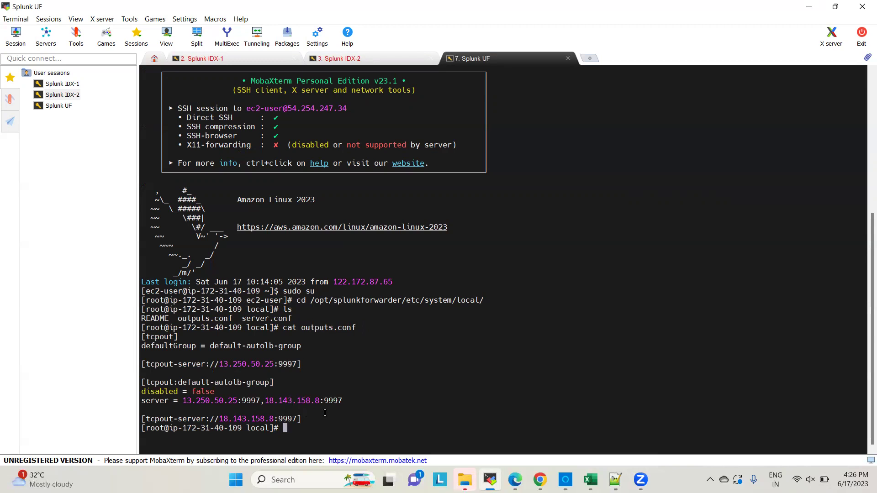
pyautogui.click(227, 58)
# - Reconnect the stopped Splunk IDX-1 and Splunk IDX-2 sessions
pyautogui.press('r')
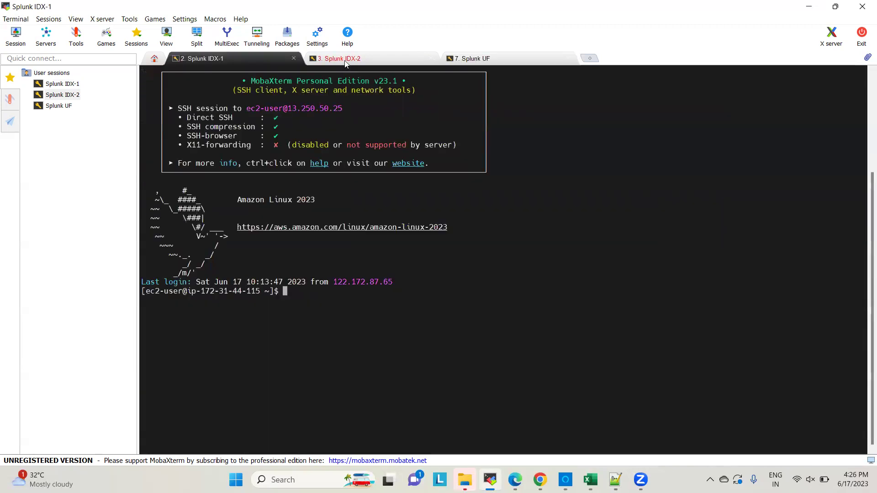
pyautogui.click(344, 60)
pyautogui.press('r')
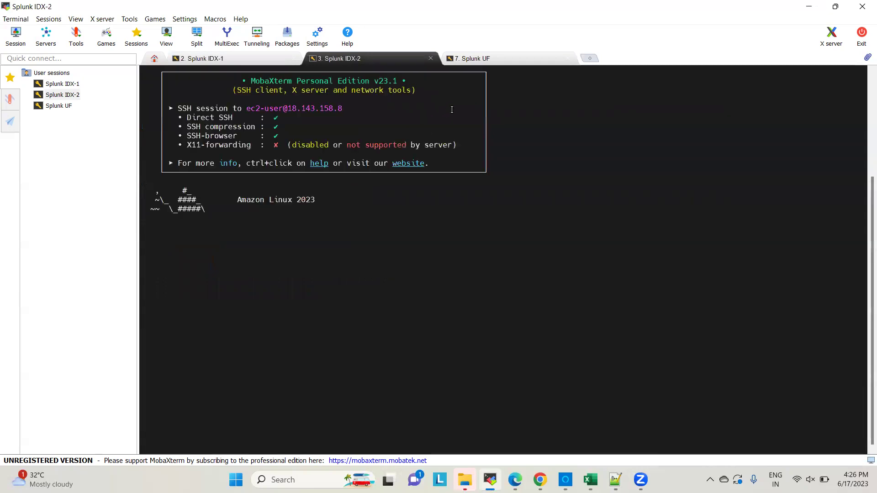
# - Return to the Splunk UF terminal and add blank prompts below the outputs.conf listing
pyautogui.click(499, 59)
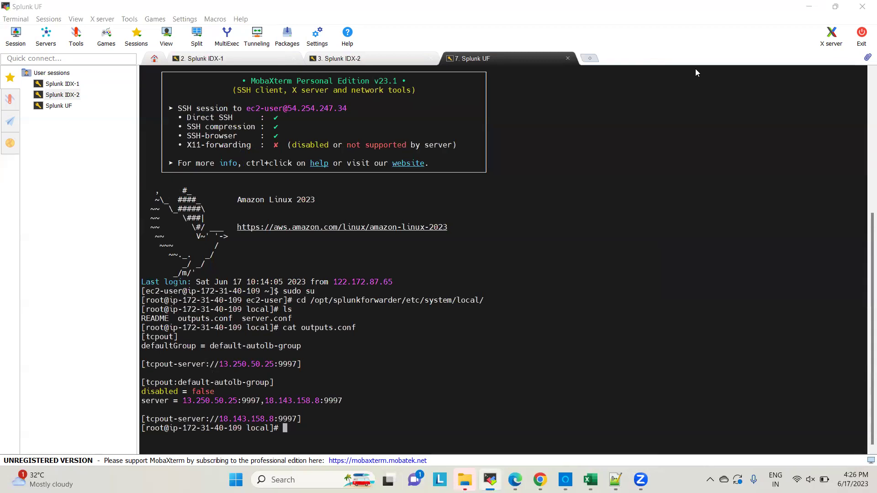
pyautogui.click(400, 357)
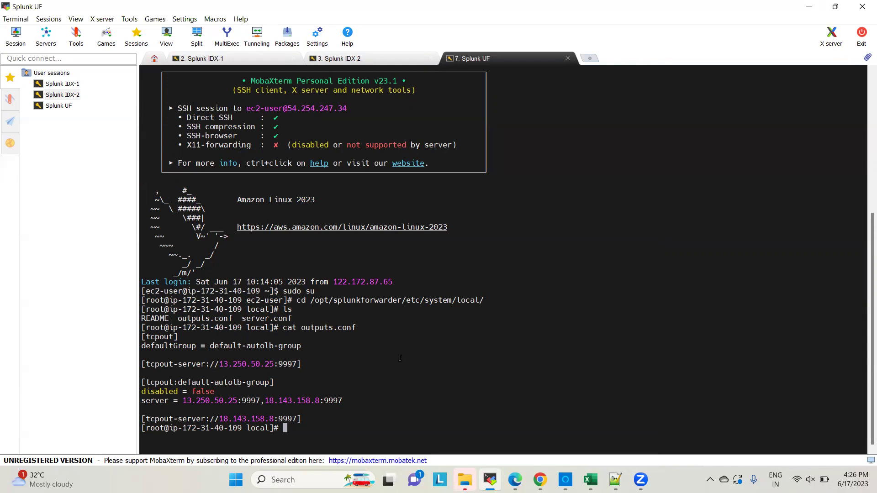
pyautogui.press('Return')
pyautogui.press('Return')
pyautogui.press('Return')
pyautogui.press('Return')
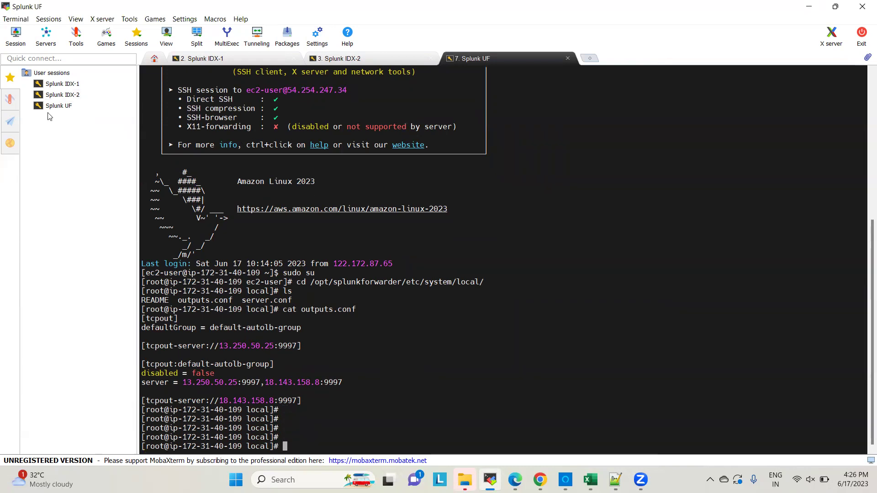
# - Open a new Splunk UF session, switch to root with sudo su, and clear the screen
pyautogui.doubleClick(61, 107)
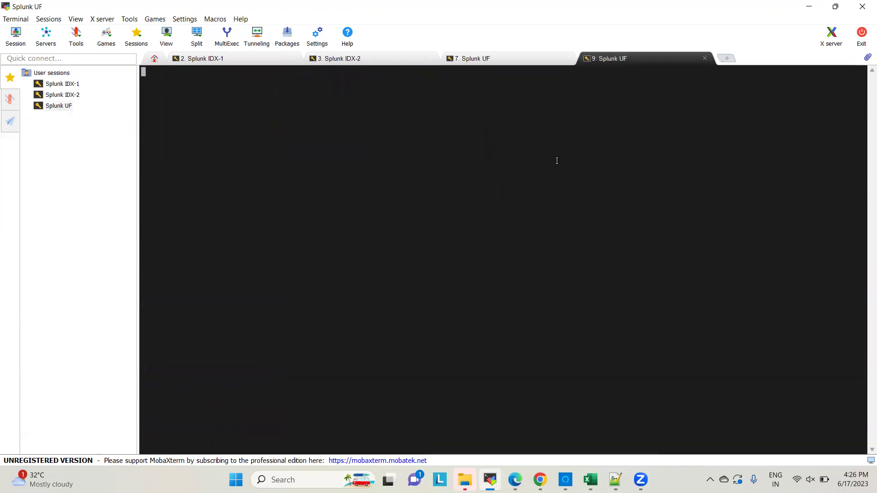
pyautogui.write('sudo su')
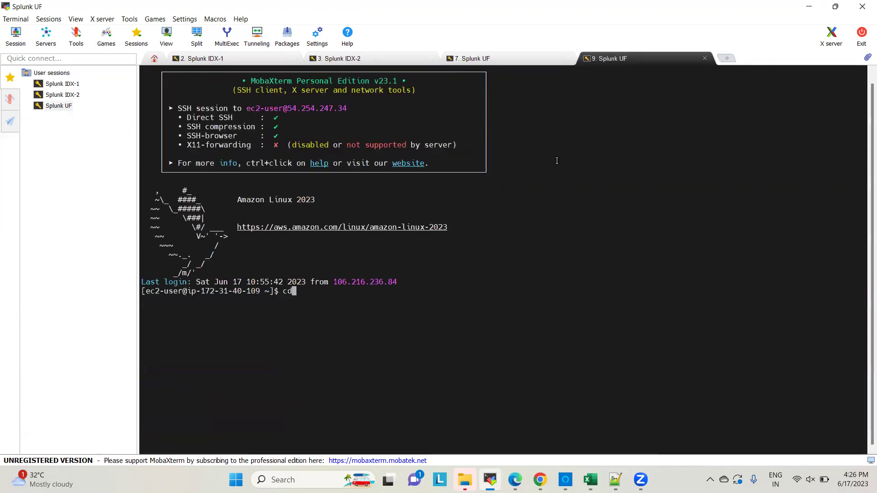
pyautogui.press('Return')
pyautogui.write('cea')
pyautogui.press('BackSpace')
pyautogui.press('BackSpace')
pyautogui.write('lear')
pyautogui.press('Return')
pyautogui.press('Return')
pyautogui.press('Return')
pyautogui.press('Return')
# - Change into /opt and list its files with ls and ls -ltr
pyautogui.write('cd ')
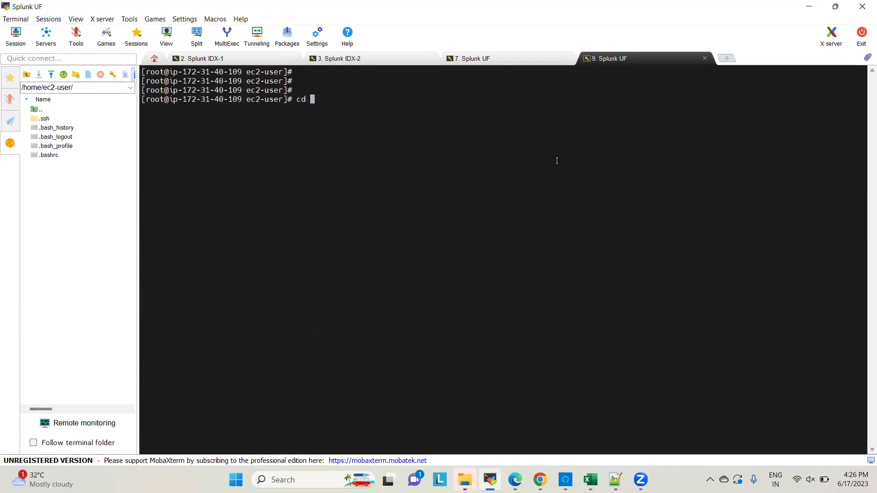
pyautogui.write('/opt/')
pyautogui.press('Return')
pyautogui.write('ls')
pyautogui.press('Return')
pyautogui.write('ls -ltr')
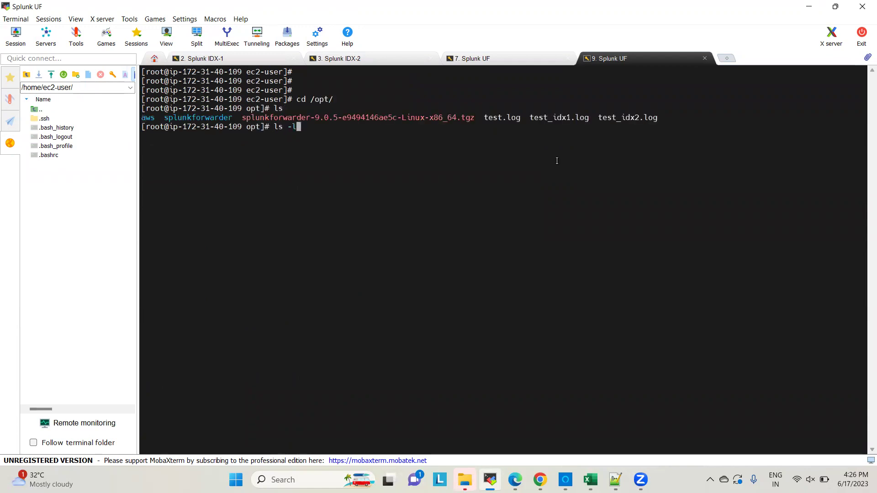
pyautogui.press('Return')
# - Highlight test.log, test_idx1.log and test_idx2.log, then go back to the original forwarder session
pyautogui.doubleClick(373, 174)
pyautogui.doubleClick(386, 182)
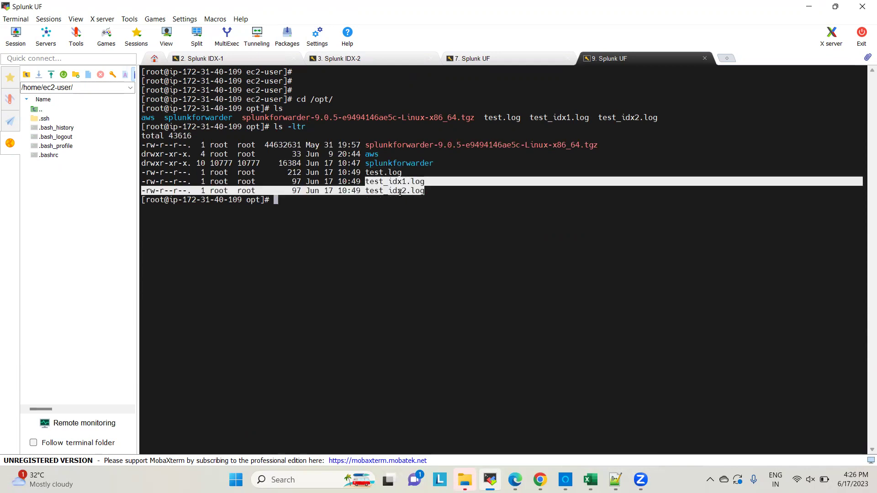
pyautogui.click(395, 187)
pyautogui.doubleClick(395, 190)
pyautogui.click(428, 192)
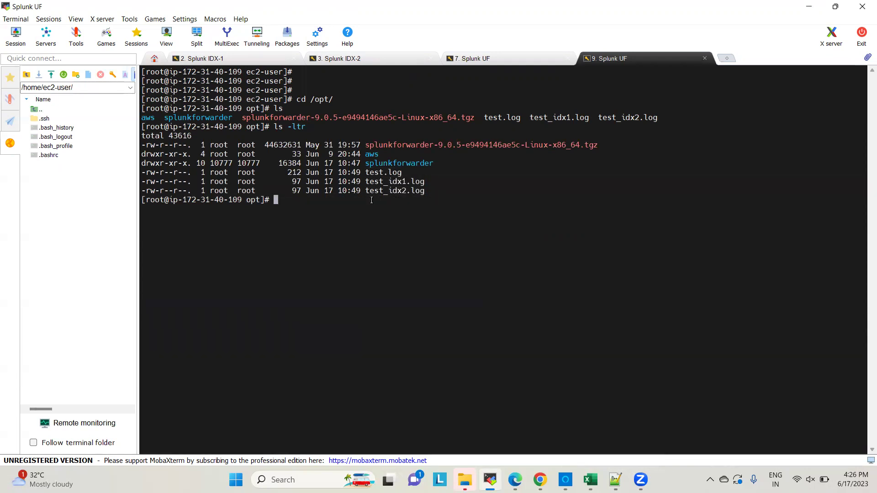
pyautogui.click(489, 54)
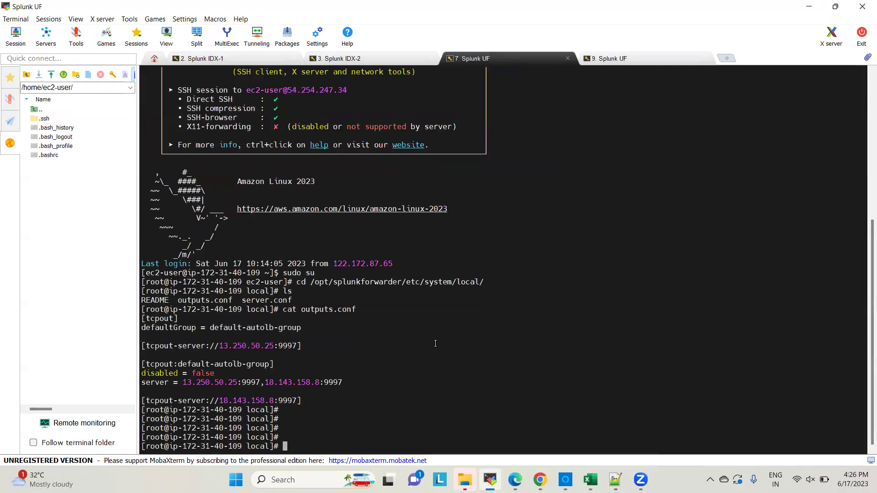
# - Open outputs.conf in vi and move down through its tcpout-server stanzas
pyautogui.write('vi outputs.conf')
pyautogui.press('Return')
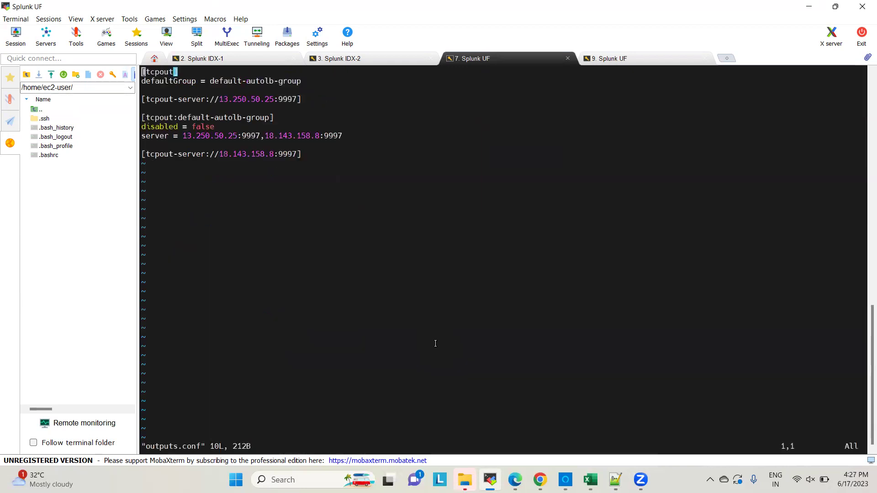
pyautogui.press('Down')
pyautogui.press('Down')
pyautogui.press('Down')
pyautogui.press('Down')
pyautogui.press('Down')
pyautogui.press('Down')
pyautogui.press('Down')
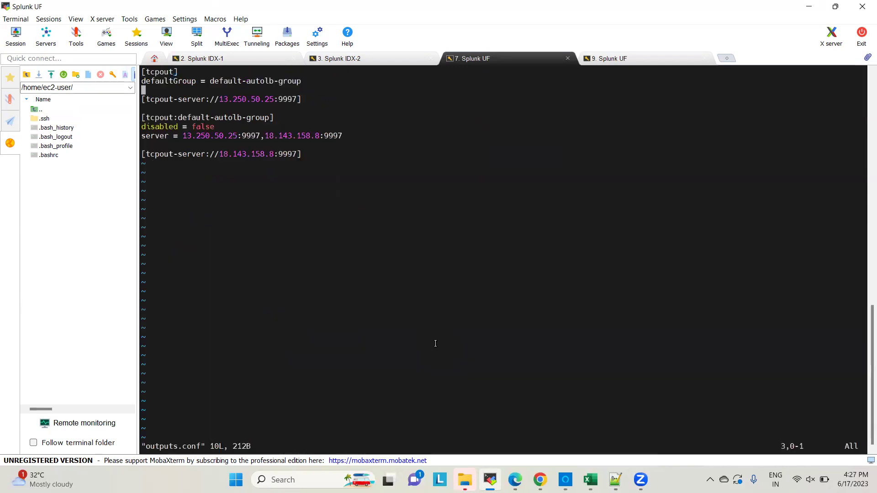
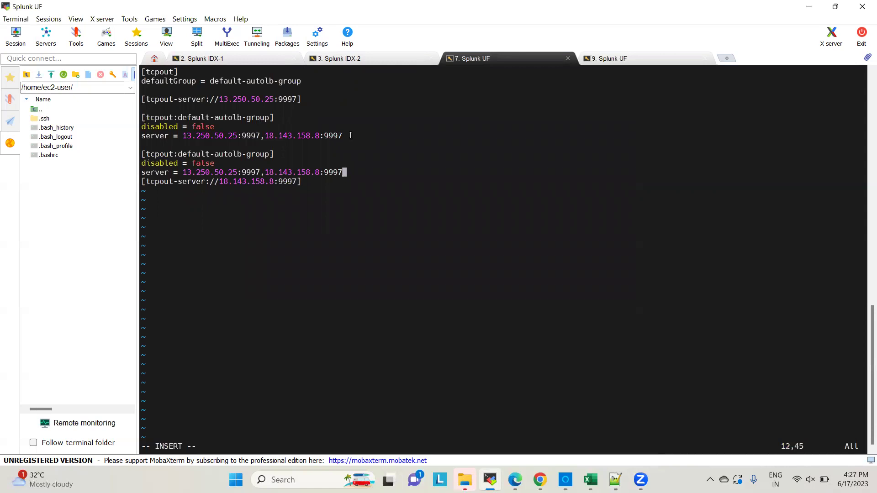
# - Copy the 13.250.50.25 tcpout-server stanza line and paste it under the first output group
pyautogui.press('Up')
pyautogui.press('Up')
pyautogui.press('Up')
pyautogui.press('Up')
pyautogui.press('Up')
pyautogui.press('Up')
pyautogui.press('Up')
pyautogui.press('Up')
pyautogui.press('Up')
pyautogui.tripleClick(300, 99)
pyautogui.moveTo(300, 99); pyautogui.dragTo(136, 101)
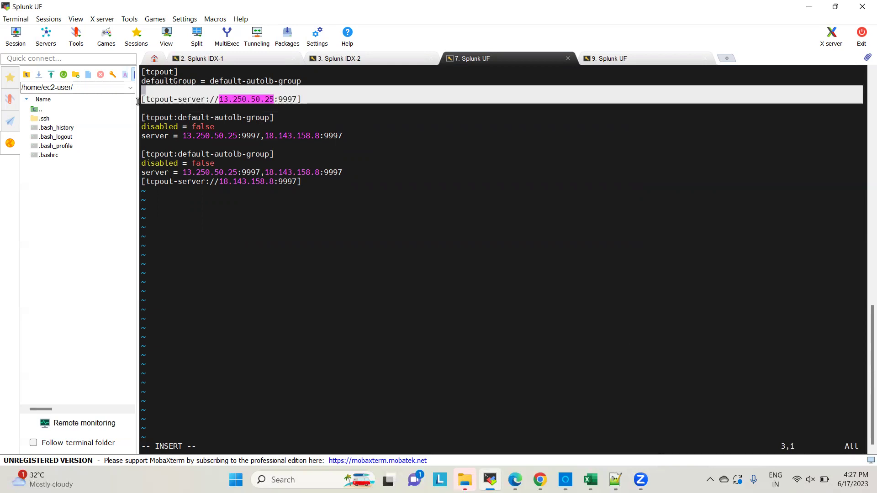
pyautogui.click(346, 137)
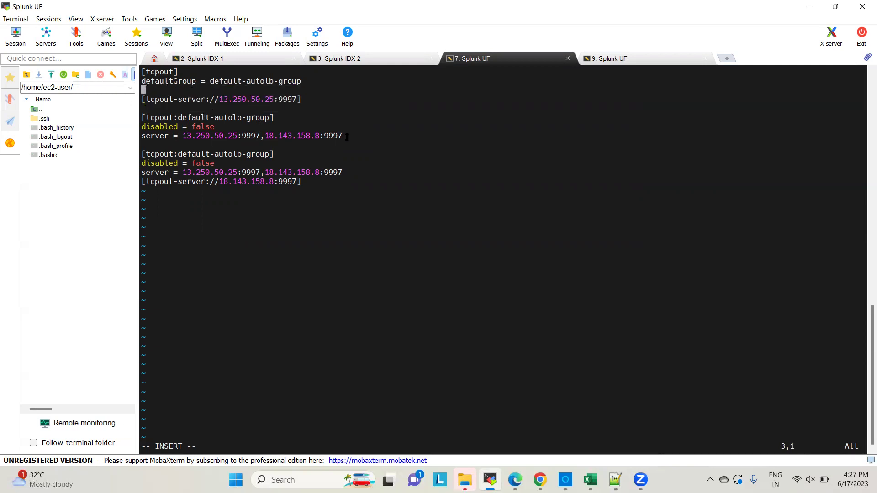
pyautogui.press('End')
pyautogui.press('Down')
pyautogui.press('Down')
pyautogui.press('Down')
pyautogui.press('Down')
pyautogui.press('Down')
pyautogui.press('Return')
pyautogui.rightClick(347, 137)
pyautogui.press('Return')
pyautogui.press('Up')
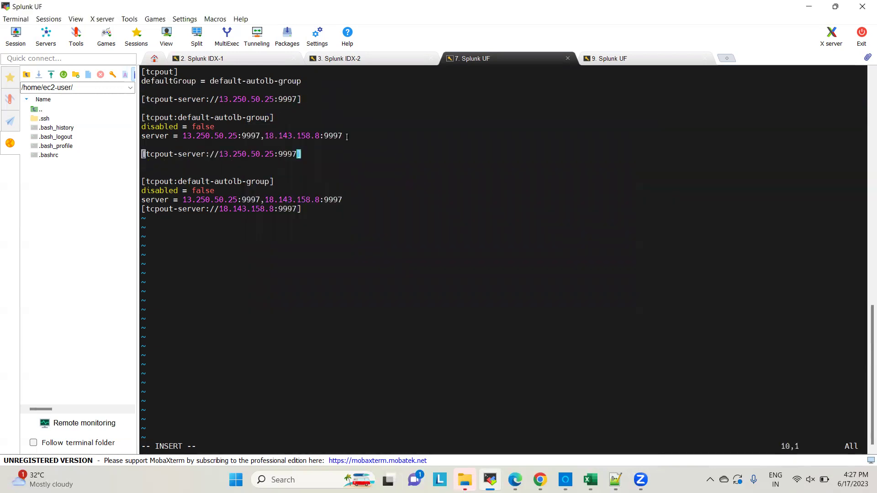
pyautogui.press('BackSpace')
# - Delete the original 13.250.50.25 tcpout-server line and the leftover blank line
pyautogui.press('Up')
pyautogui.press('Up')
pyautogui.press('Up')
pyautogui.press('Up')
pyautogui.press('Up')
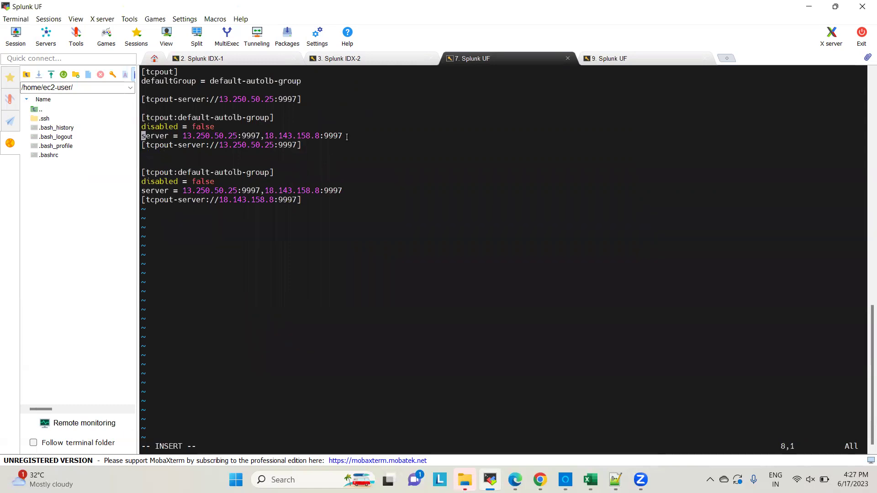
pyautogui.press('Delete')
pyautogui.press('Delete')
pyautogui.press('Delete')
pyautogui.press('Delete')
pyautogui.press('Delete')
pyautogui.press('Delete')
pyautogui.press('Delete')
pyautogui.press('Delete')
pyautogui.press('Delete')
pyautogui.press('Delete')
pyautogui.press('Delete')
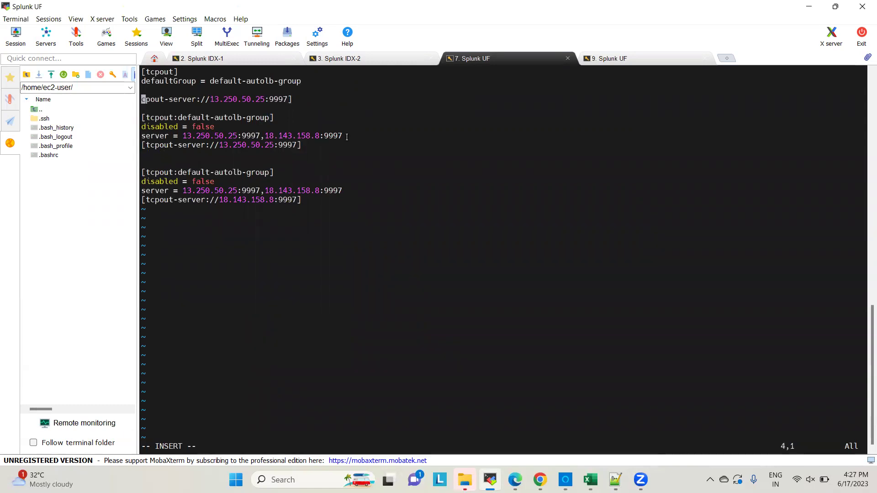
pyautogui.press('Delete')
pyautogui.press('Delete')
pyautogui.press('Delete')
pyautogui.press('Delete')
pyautogui.press('Delete')
pyautogui.press('Delete')
pyautogui.press('Delete')
pyautogui.press('Delete')
pyautogui.press('Delete')
pyautogui.press('Delete')
pyautogui.press('Delete')
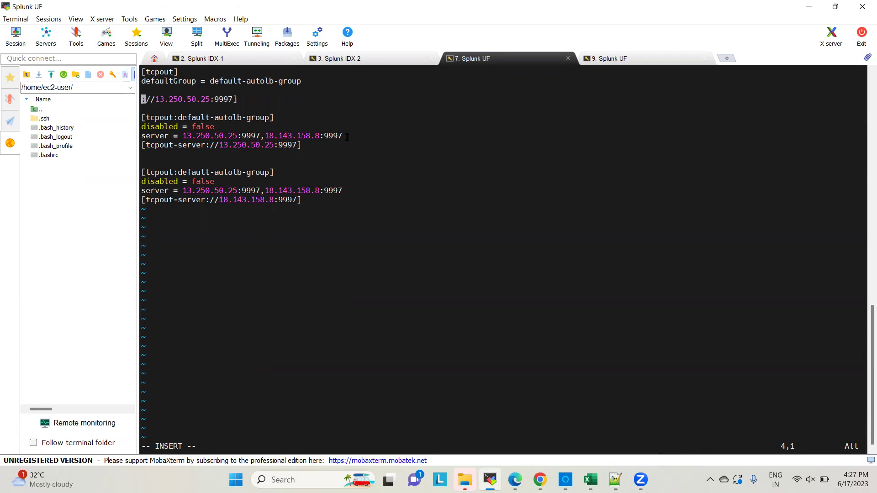
pyautogui.press('Delete')
pyautogui.press('Delete')
pyautogui.press('Delete')
pyautogui.press('Delete')
pyautogui.press('Delete')
pyautogui.press('Delete')
pyautogui.press('Delete')
pyautogui.press('Delete')
pyautogui.press('Delete')
pyautogui.press('Delete')
pyautogui.press('Delete')
pyautogui.press('Delete')
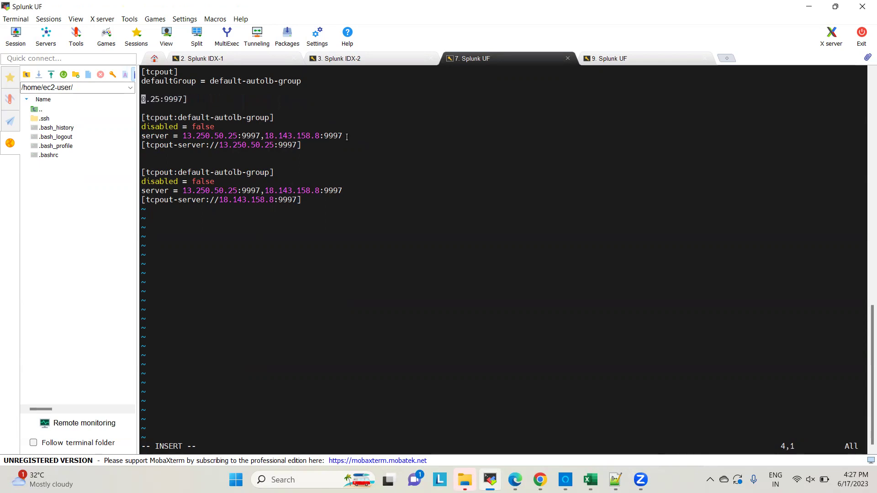
pyautogui.press('Delete')
pyautogui.press('Delete')
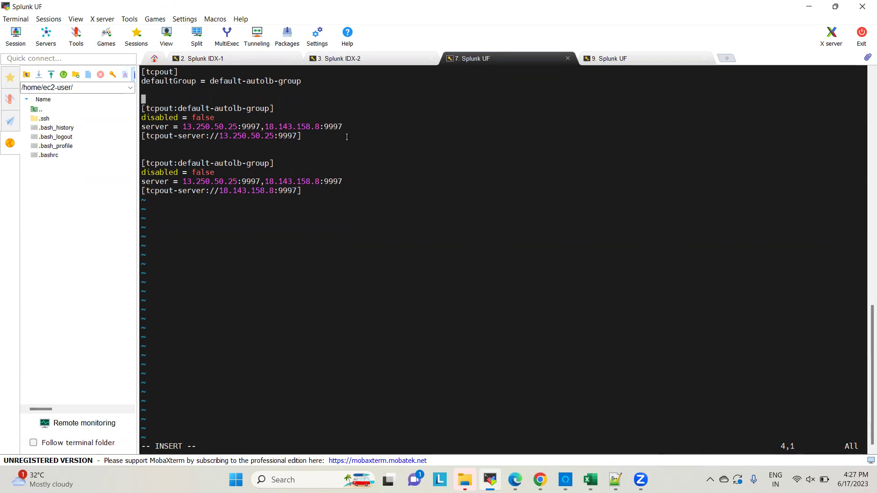
pyautogui.press('BackSpace')
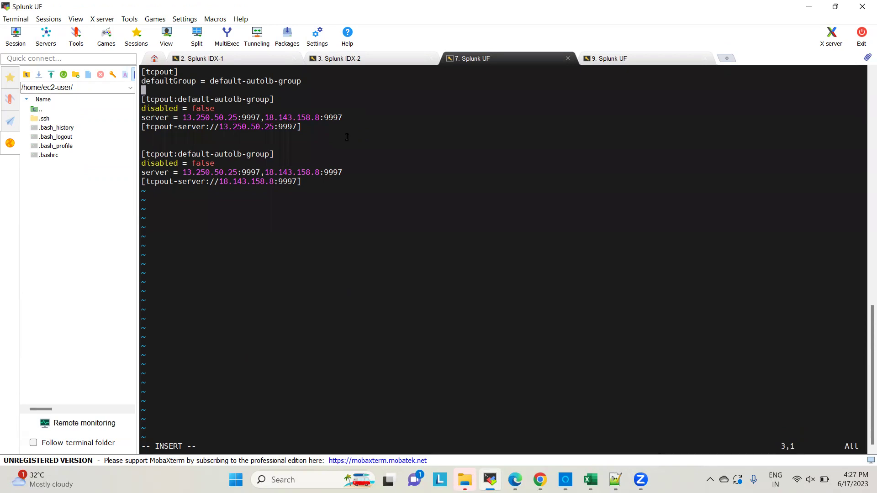
# - Trim the first group's server list to 13.250.50.25:9997 only
pyautogui.press('Down')
pyautogui.press('Down')
pyautogui.press('Down')
pyautogui.press('Right')
pyautogui.press('Right')
pyautogui.press('Right')
pyautogui.press('Right')
pyautogui.press('Right')
pyautogui.press('Right')
pyautogui.press('Right')
pyautogui.press('Right')
pyautogui.press('Right')
pyautogui.press('Right')
pyautogui.press('Right')
pyautogui.press('Right')
pyautogui.press('Right')
pyautogui.press('Right')
pyautogui.press('Right')
pyautogui.press('Right')
pyautogui.press('Right')
pyautogui.press('Right')
pyautogui.press('Right')
pyautogui.press('Right')
pyautogui.press('Right')
pyautogui.press('Right')
pyautogui.press('Right')
pyautogui.press('Right')
pyautogui.press('Right')
pyautogui.press('Right')
pyautogui.press('Right')
pyautogui.press('Right')
pyautogui.press('Right')
pyautogui.press('Left')
pyautogui.press('BackSpace')
pyautogui.press('BackSpace')
pyautogui.press('BackSpace')
pyautogui.press('BackSpace')
pyautogui.press('BackSpace')
pyautogui.press('BackSpace')
pyautogui.press('BackSpace')
pyautogui.press('BackSpace')
pyautogui.press('BackSpace')
pyautogui.press('BackSpace')
pyautogui.press('BackSpace')
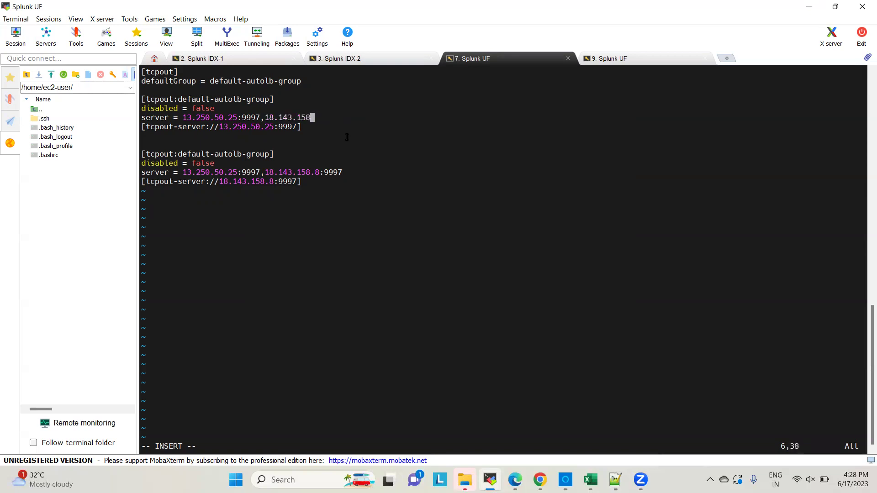
pyautogui.press('BackSpace')
pyautogui.press('BackSpace')
pyautogui.press('BackSpace')
pyautogui.press('BackSpace')
pyautogui.press('BackSpace')
pyautogui.press('BackSpace')
# - Trim the second group's server list to 18.143.158.8:9997 only
pyautogui.press('Down')
pyautogui.press('Down')
pyautogui.press('Down')
pyautogui.press('Down')
pyautogui.press('Down')
pyautogui.press('Down')
pyautogui.press('Right')
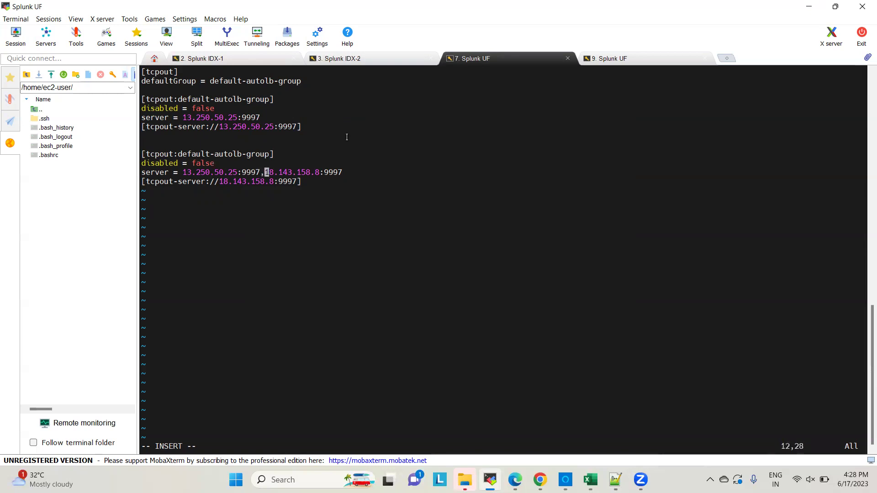
pyautogui.press('BackSpace')
pyautogui.press('BackSpace')
pyautogui.press('BackSpace')
pyautogui.press('BackSpace')
pyautogui.press('BackSpace')
pyautogui.press('BackSpace')
pyautogui.press('BackSpace')
pyautogui.press('BackSpace')
pyautogui.press('BackSpace')
pyautogui.press('BackSpace')
pyautogui.press('BackSpace')
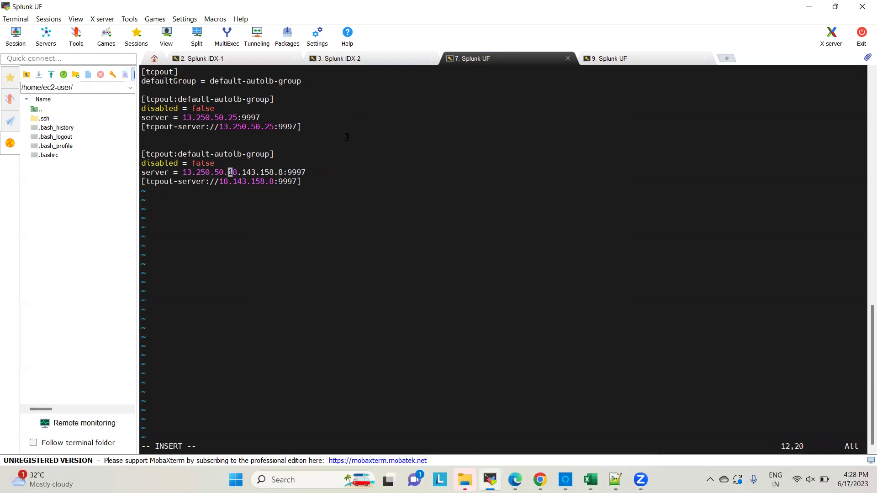
pyautogui.press('BackSpace')
pyautogui.press('BackSpace')
pyautogui.press('BackSpace')
pyautogui.press('BackSpace')
pyautogui.press('BackSpace')
pyautogui.press('BackSpace')
pyautogui.press('BackSpace')
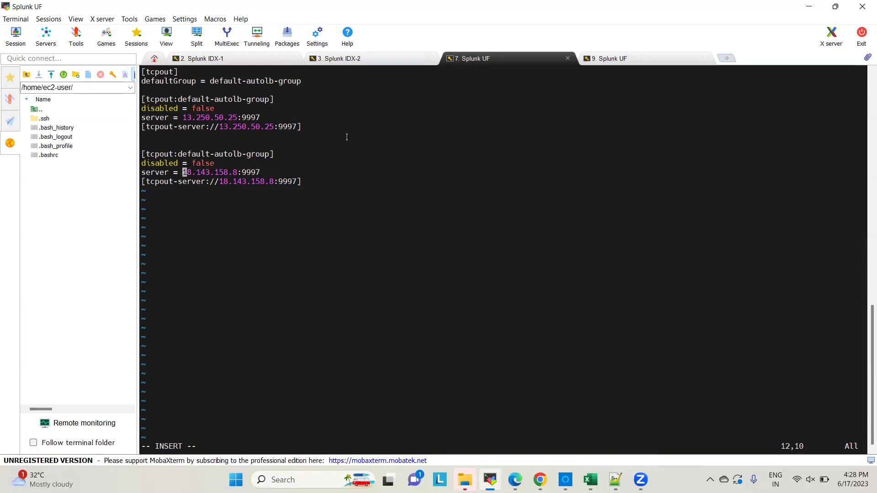
pyautogui.press('Down')
pyautogui.press('Right')
pyautogui.press('Right')
pyautogui.press('Right')
pyautogui.press('Right')
pyautogui.press('Right')
pyautogui.press('Right')
pyautogui.press('Right')
pyautogui.press('Right')
pyautogui.press('Right')
pyautogui.press('Right')
pyautogui.press('Up')
pyautogui.press('Up')
pyautogui.press('Down')
pyautogui.press('Right')
pyautogui.click(515, 479)
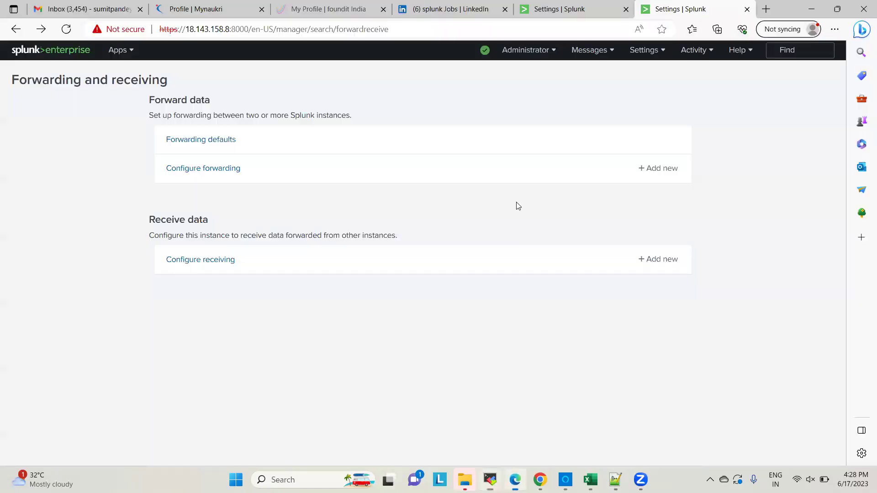
pyautogui.click(215, 28)
pyautogui.click(232, 29)
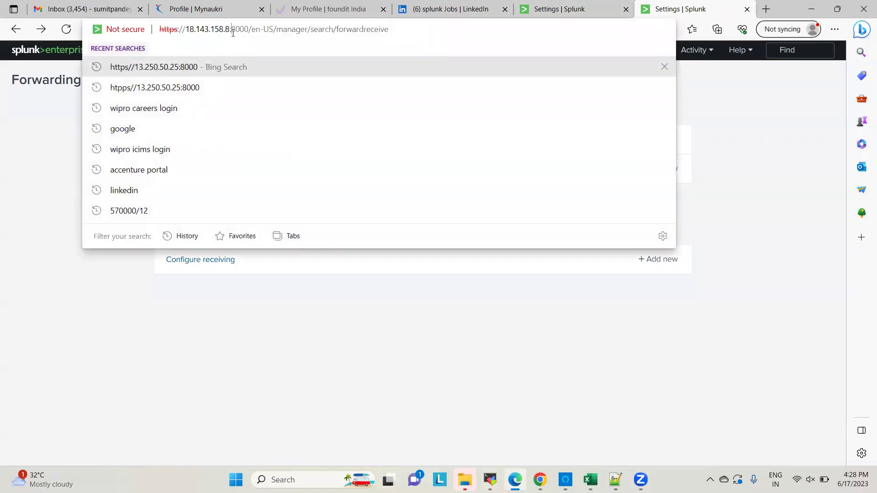
pyautogui.hotkey('alt', 'Tab')
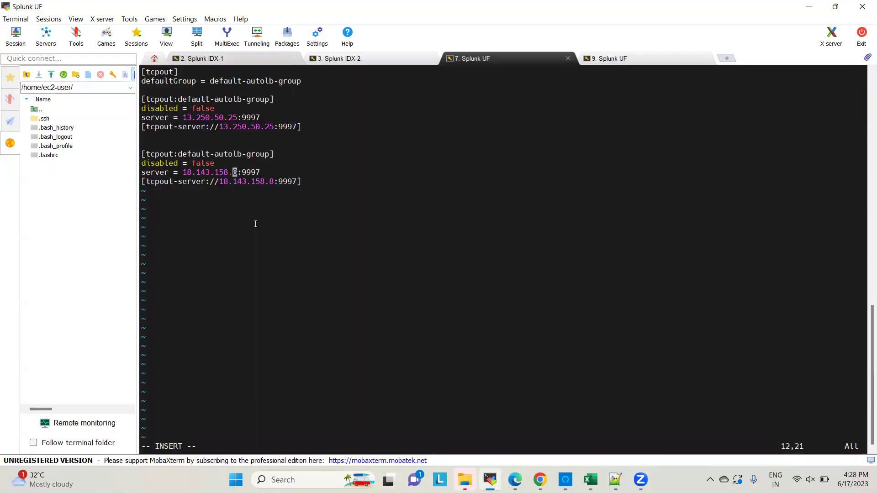
pyautogui.hotkey('alt', 'Tab')
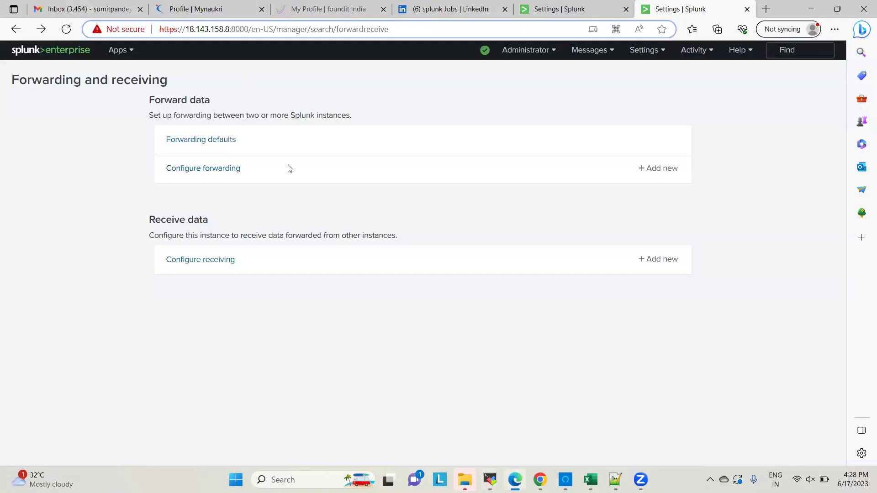
pyautogui.hotkey('alt', 'Tab')
pyautogui.doubleClick(227, 119)
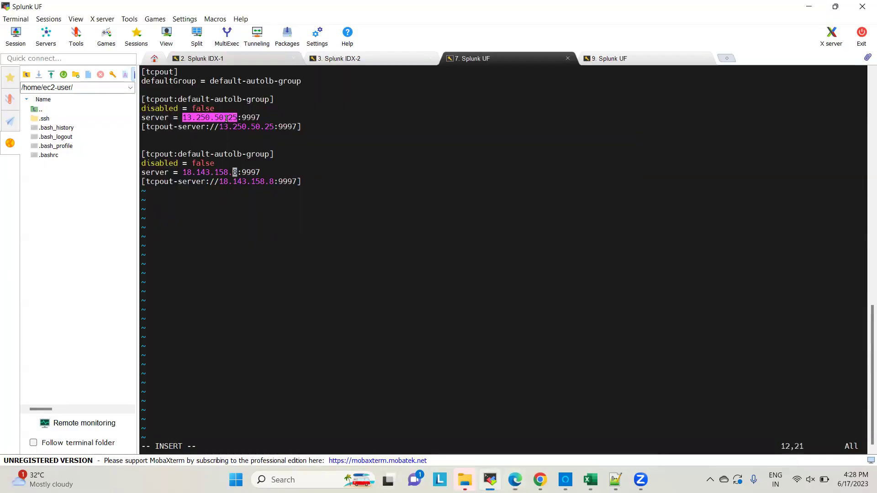
pyautogui.hotkey('alt', 'Tab')
pyautogui.click(559, 5)
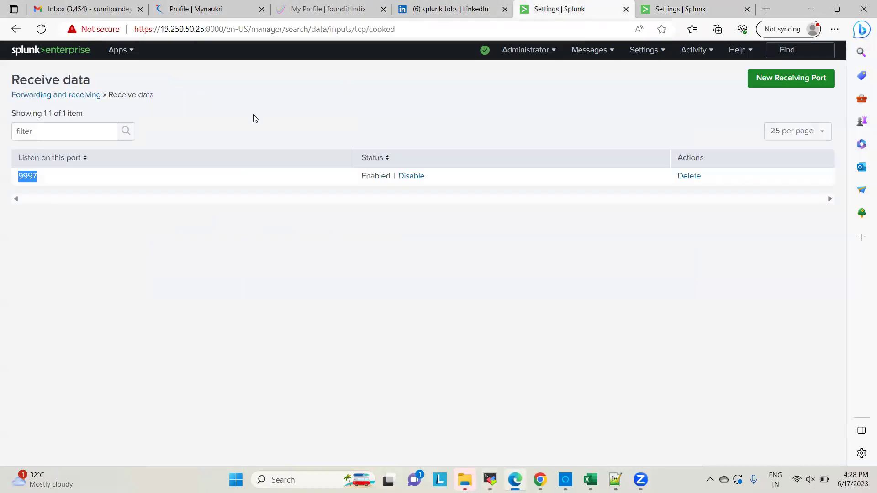
pyautogui.click(189, 30)
pyautogui.doubleClick(189, 30)
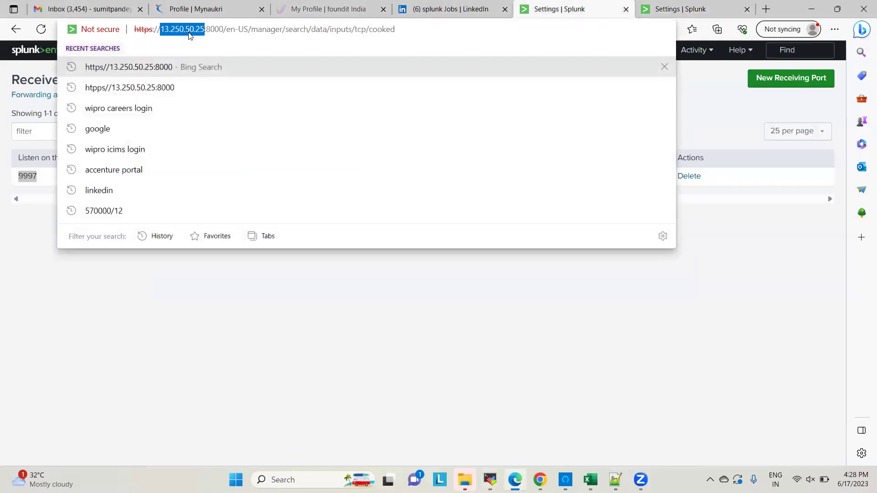
pyautogui.hotkey('ctrl', 'Tab')
pyautogui.hotkey('ctrl', 'shift', 'Tab')
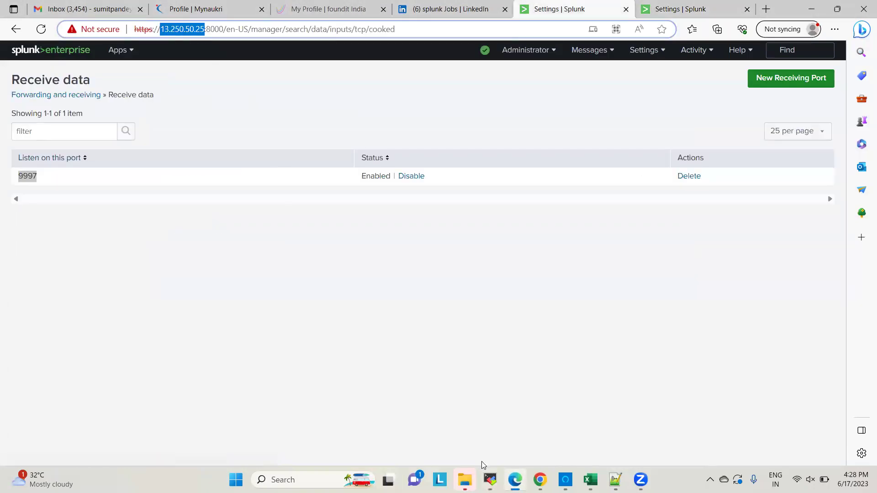
pyautogui.click(490, 480)
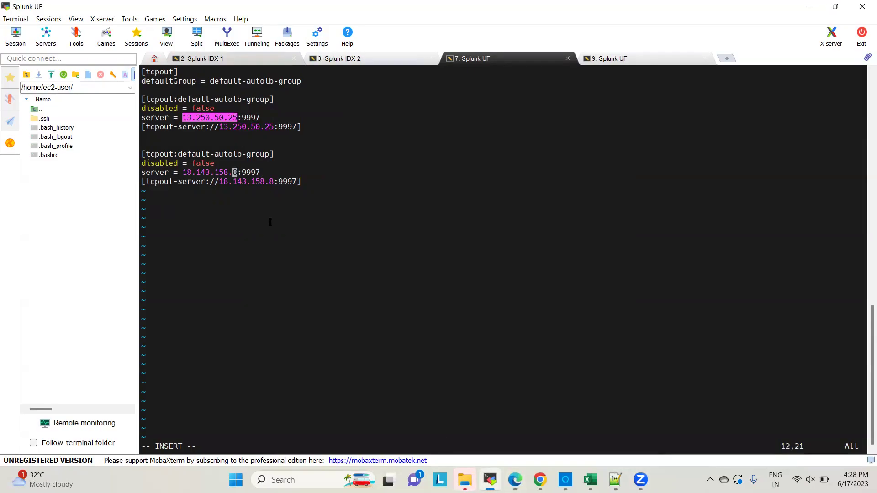
pyautogui.click(321, 128)
pyautogui.press('Up')
pyautogui.press('Up')
pyautogui.press('Up')
pyautogui.press('Up')
pyautogui.press('Up')
pyautogui.press('Up')
pyautogui.press('Up')
pyautogui.press('Up')
pyautogui.press('Up')
pyautogui.press('Up')
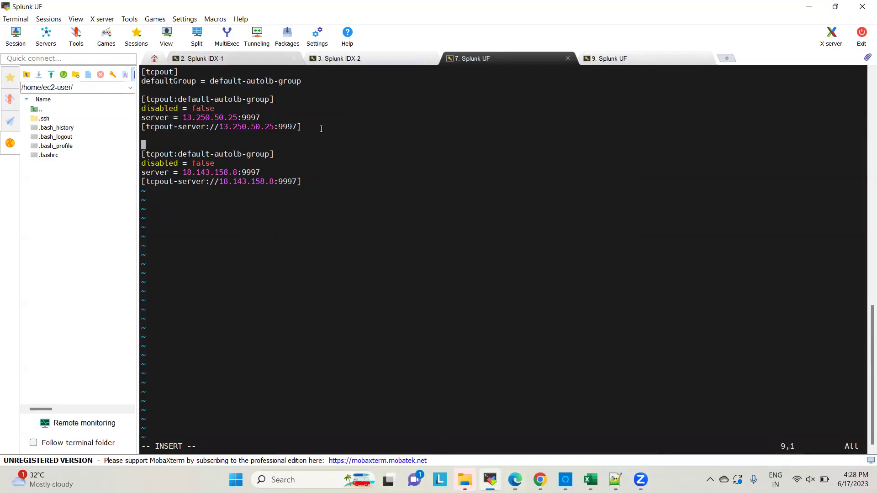
# - Clear the old value on the defaultGroup line
pyautogui.press('Up')
pyautogui.press('Down')
pyautogui.press('Right')
pyautogui.press('Right')
pyautogui.press('Right')
pyautogui.press('Right')
pyautogui.press('Right')
pyautogui.press('Right')
pyautogui.press('Right')
pyautogui.press('Right')
pyautogui.press('Right')
pyautogui.press('Right')
pyautogui.press('Right')
pyautogui.press('Right')
pyautogui.press('Right')
pyautogui.press('Right')
pyautogui.press('Right')
pyautogui.press('BackSpace')
pyautogui.press('BackSpace')
pyautogui.press('BackSpace')
pyautogui.press('BackSpace')
pyautogui.press('BackSpace')
pyautogui.press('BackSpace')
pyautogui.press('BackSpace')
pyautogui.press('BackSpace')
pyautogui.press('BackSpace')
pyautogui.press('BackSpace')
pyautogui.press('BackSpace')
pyautogui.press('BackSpace')
pyautogui.press('BackSpace')
pyautogui.press('BackSpace')
pyautogui.press('BackSpace')
pyautogui.press('BackSpace')
pyautogui.press('BackSpace')
pyautogui.press('BackSpace')
pyautogui.press('BackSpace')
pyautogui.press('BackSpace')
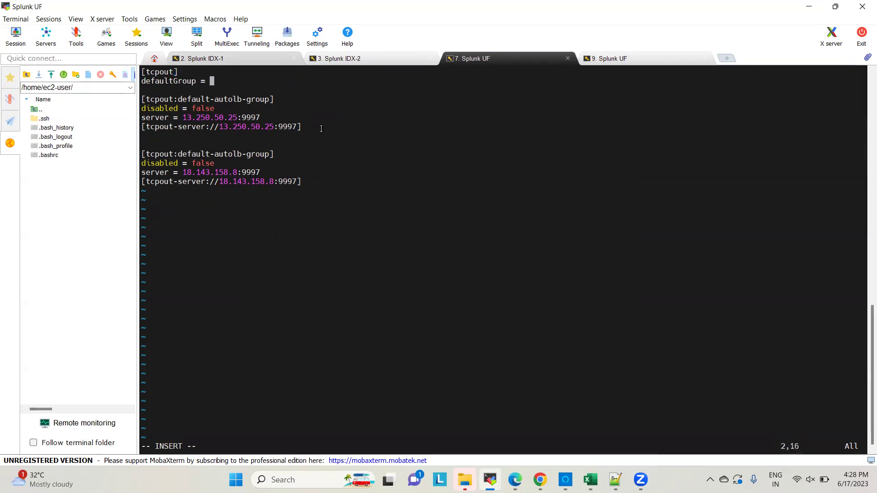
# - Rename the first output group stanza to indexerGroup1
pyautogui.press('Down')
pyautogui.press('Down')
pyautogui.press('Right')
pyautogui.press('Right')
pyautogui.press('Right')
pyautogui.press('Right')
pyautogui.press('Right')
pyautogui.press('Right')
pyautogui.press('Right')
pyautogui.press('Right')
pyautogui.press('Right')
pyautogui.press('Right')
pyautogui.press('Right')
pyautogui.press('Right')
pyautogui.press('Right')
pyautogui.press('BackSpace')
pyautogui.press('BackSpace')
pyautogui.press('BackSpace')
pyautogui.press('BackSpace')
pyautogui.press('BackSpace')
pyautogui.press('BackSpace')
pyautogui.press('BackSpace')
pyautogui.press('BackSpace')
pyautogui.press('BackSpace')
pyautogui.press('BackSpace')
pyautogui.press('BackSpace')
pyautogui.press('BackSpace')
pyautogui.press('BackSpace')
pyautogui.press('BackSpace')
pyautogui.press('BackSpace')
pyautogui.press('BackSpace')
pyautogui.press('BackSpace')
pyautogui.press('BackSpace')
pyautogui.press('BackSpace')
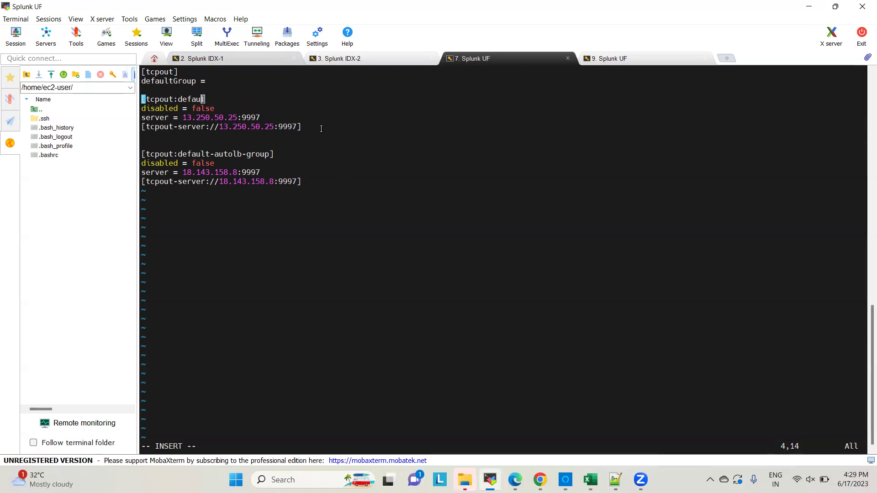
pyautogui.press('BackSpace')
pyautogui.write('inxer')
pyautogui.press('BackSpace')
pyautogui.press('BackSpace')
pyautogui.press('BackSpace')
pyautogui.write('dexerGroup1')
pyautogui.press('Right')
# - Rename the second output group stanza to indexerGroup2
pyautogui.press('Down')
pyautogui.press('Down')
pyautogui.press('Down')
pyautogui.press('Down')
pyautogui.press('Down')
pyautogui.press('Down')
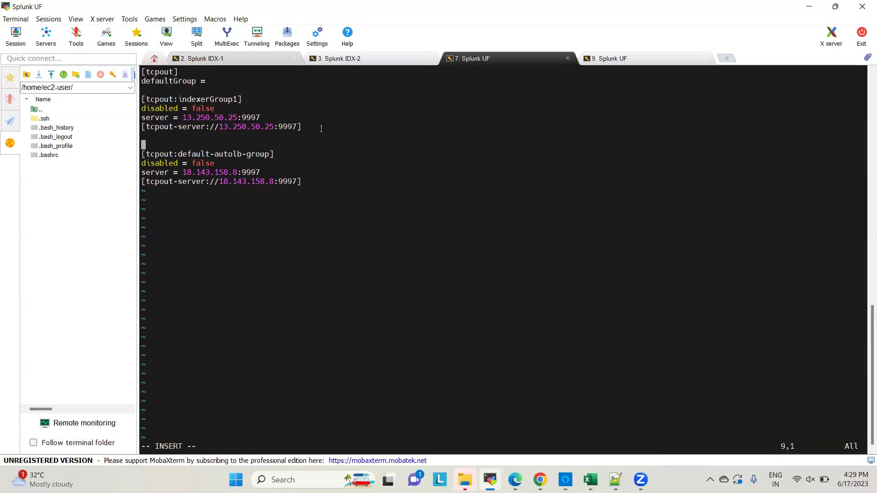
pyautogui.press('Right')
pyautogui.press('Right')
pyautogui.press('Right')
pyautogui.press('Right')
pyautogui.press('Right')
pyautogui.press('Right')
pyautogui.press('BackSpace')
pyautogui.press('BackSpace')
pyautogui.press('BackSpace')
pyautogui.press('BackSpace')
pyautogui.press('BackSpace')
pyautogui.press('BackSpace')
pyautogui.press('BackSpace')
pyautogui.press('BackSpace')
pyautogui.press('BackSpace')
pyautogui.press('BackSpace')
pyautogui.press('BackSpace')
pyautogui.press('BackSpace')
pyautogui.press('BackSpace')
pyautogui.press('BackSpace')
pyautogui.press('BackSpace')
pyautogui.press('BackSpace')
pyautogui.press('BackSpace')
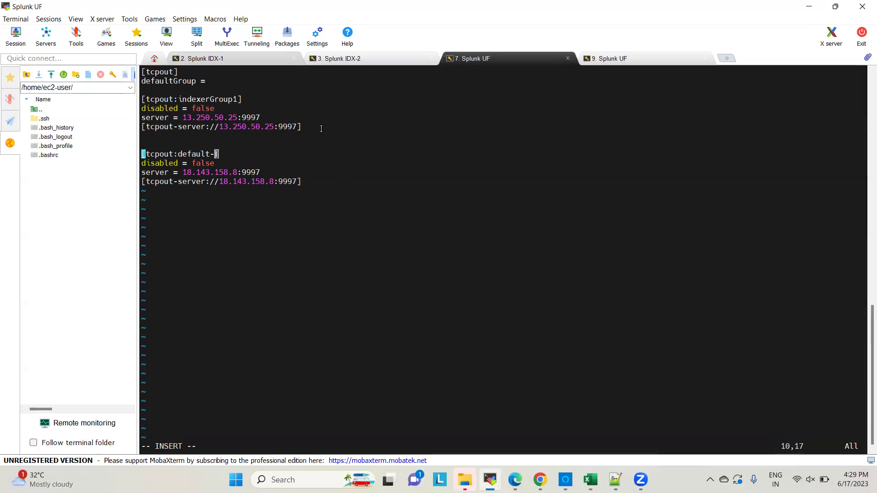
pyautogui.press('BackSpace')
pyautogui.press('BackSpace')
pyautogui.press('BackSpace')
pyautogui.write('indx')
pyautogui.press('BackSpace')
pyautogui.write('exerGroup2')
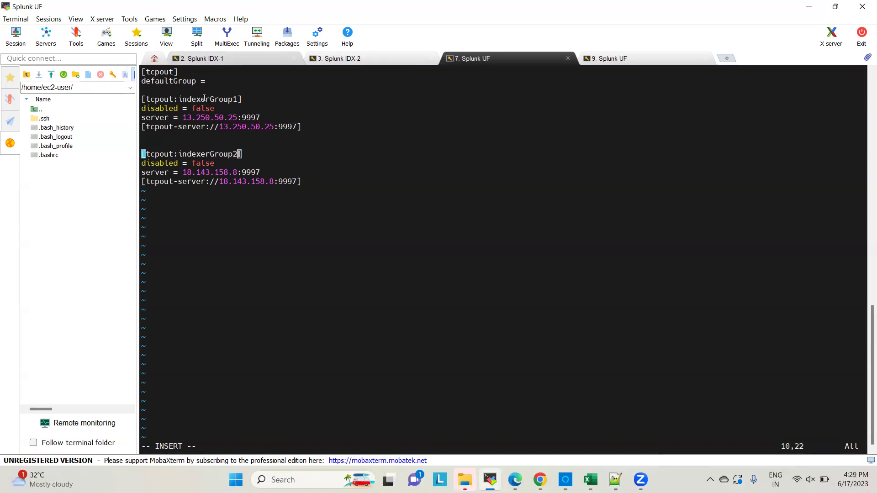
# - Set defaultGroup to indexerGroup1 by pasting the copied group name
pyautogui.doubleClick(207, 100)
pyautogui.click(227, 83)
pyautogui.press('Up')
pyautogui.press('Up')
pyautogui.press('Up')
pyautogui.press('Up')
pyautogui.press('Up')
pyautogui.press('Up')
pyautogui.press('Up')
pyautogui.press('Up')
pyautogui.press('Up')
pyautogui.press('Down')
pyautogui.rightClick(219, 81)
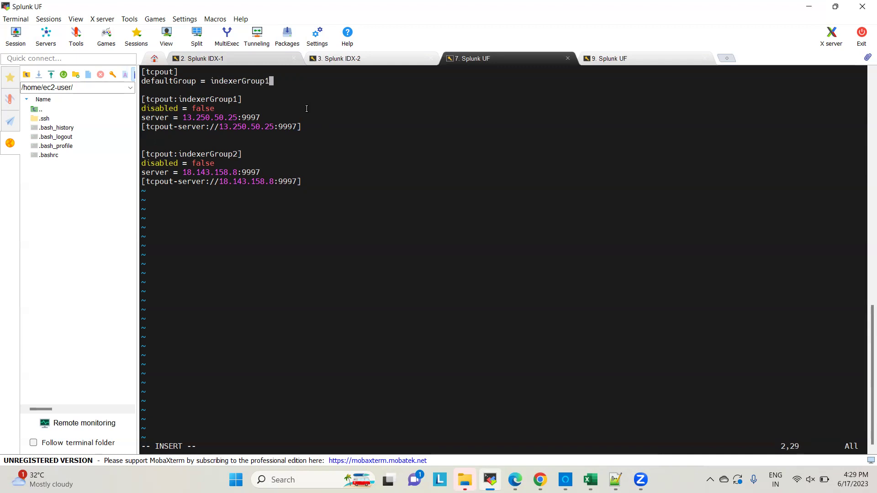
# - Highlight 13.250.50.25, 18.143.158.8 and the indexerGroup1 default to review the config
pyautogui.doubleClick(219, 119)
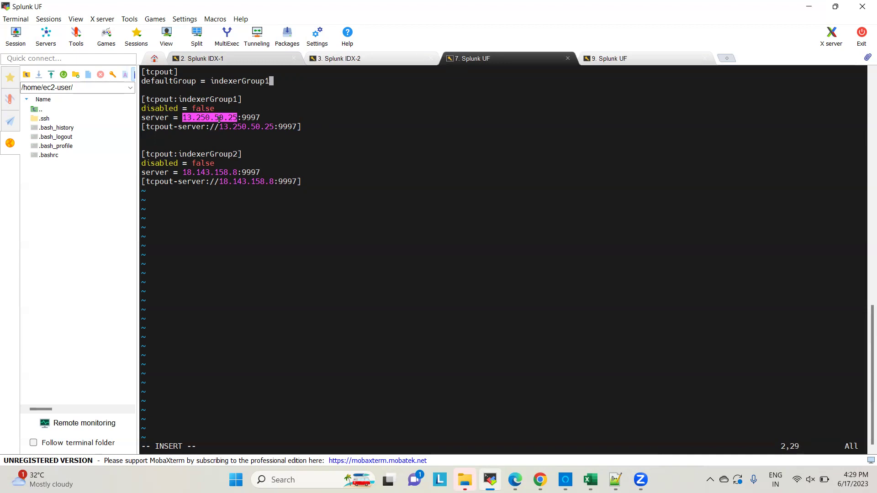
pyautogui.doubleClick(216, 173)
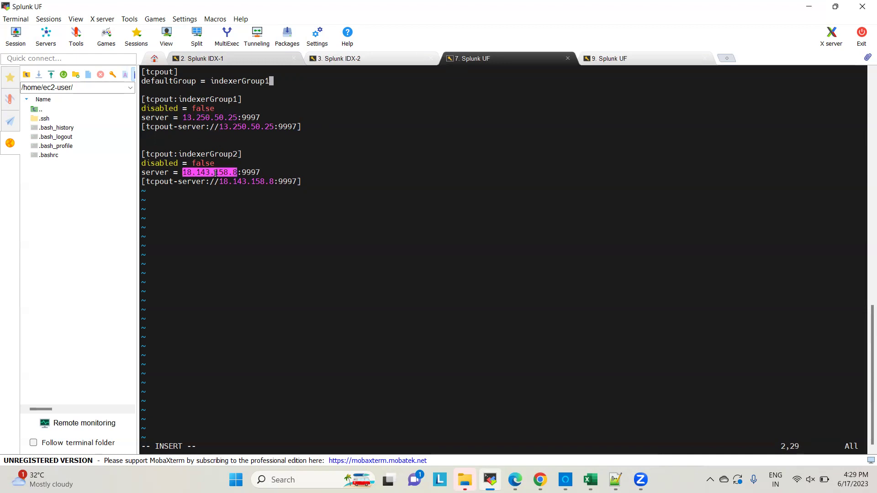
pyautogui.click(320, 174)
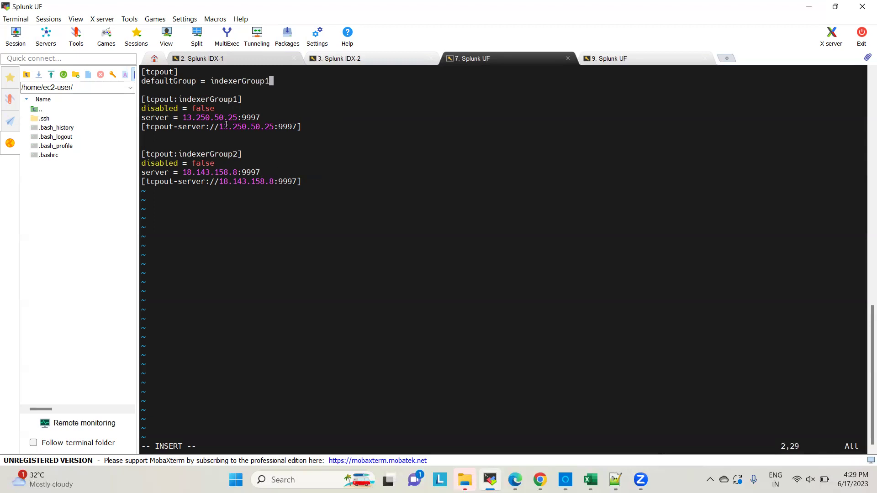
pyautogui.doubleClick(244, 83)
pyautogui.click(314, 171)
# - Remove the stray characters after indexerGroup1 and save outputs.conf with :wq
pyautogui.write(', i')
pyautogui.press('BackSpace')
pyautogui.press('BackSpace')
pyautogui.press('BackSpace')
pyautogui.write(':wq')
pyautogui.press('BackSpace')
pyautogui.press('BackSpace')
pyautogui.press('BackSpace')
pyautogui.press('Escape')
pyautogui.write(':wq')
pyautogui.press('Return')
pyautogui.press('Return')
pyautogui.press('Return')
pyautogui.press('Return')
pyautogui.press('Return')
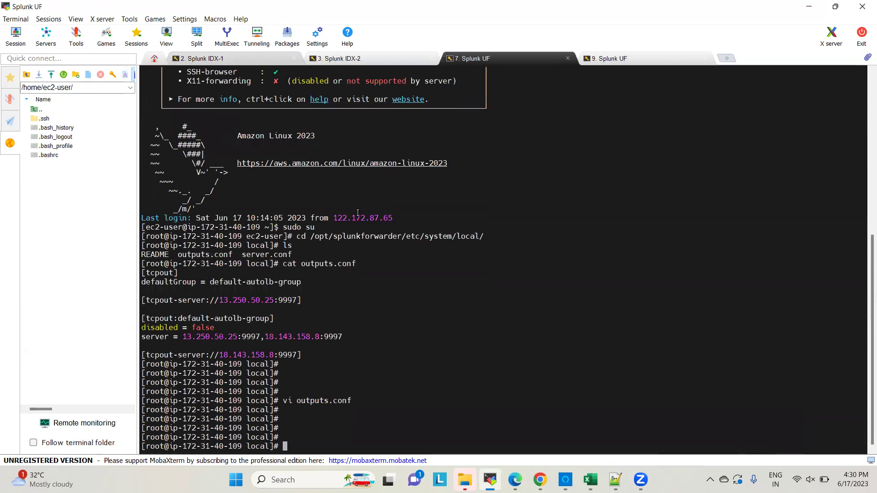
pyautogui.press('Return')
# - Create inputs.conf with vi and add the [monitor:///opt/test.log] stanza header
pyautogui.write('vi inpu')
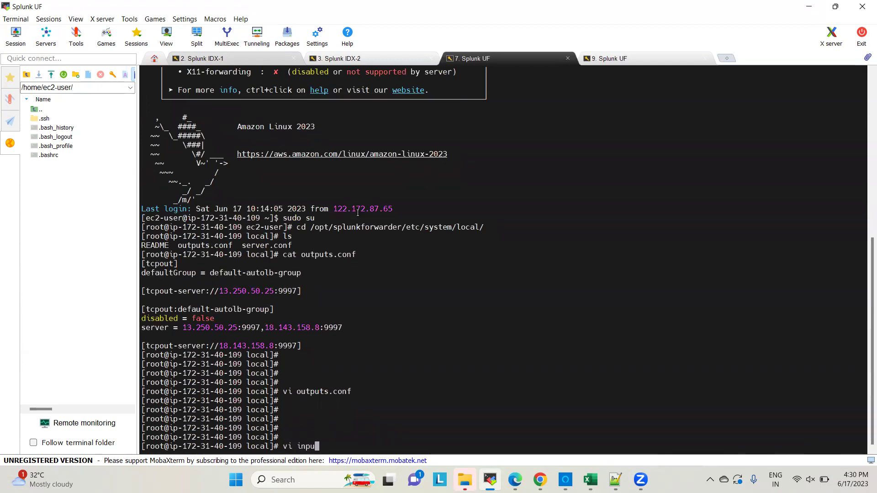
pyautogui.write('ts.conf')
pyautogui.press('Return')
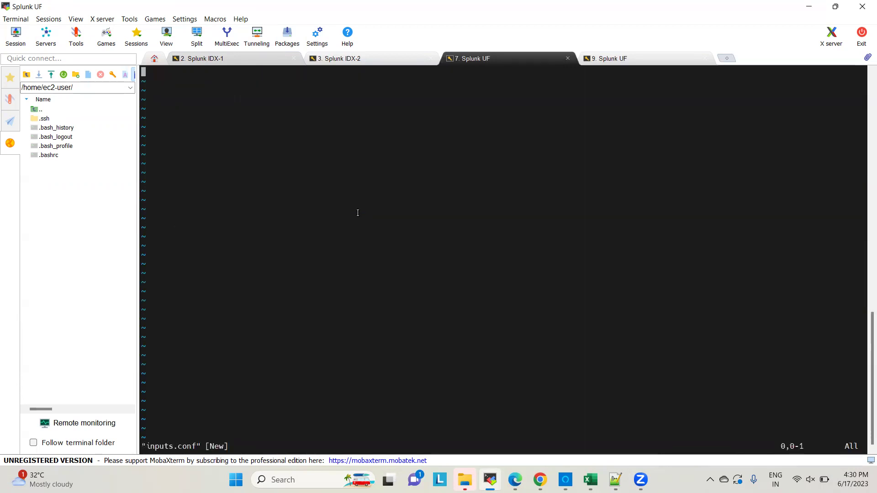
pyautogui.write('i[]')
pyautogui.press('Left')
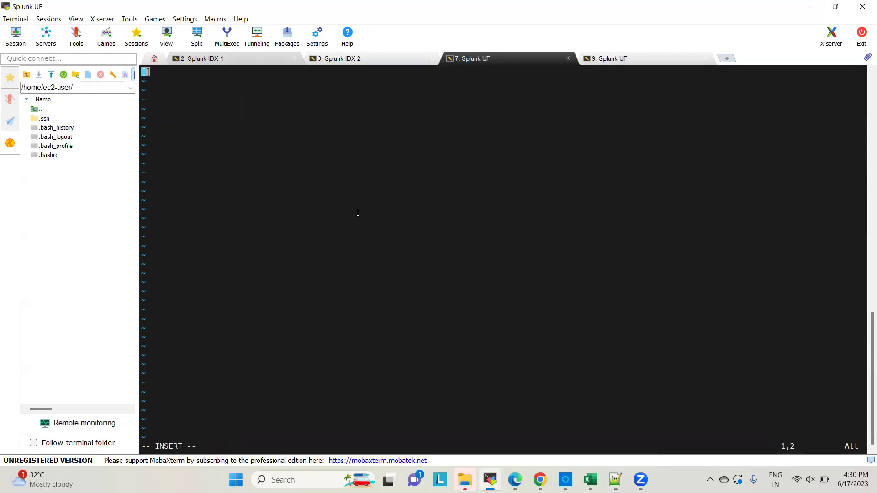
pyautogui.write('monitor://')
pyautogui.click(615, 479)
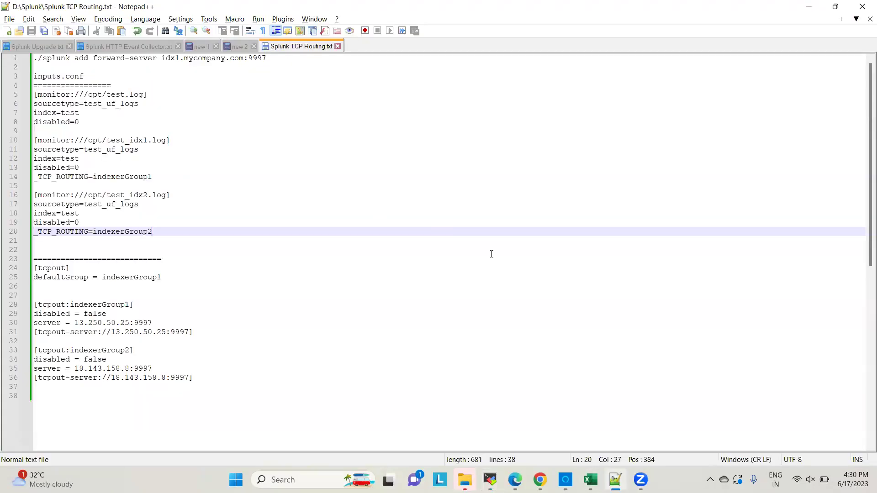
pyautogui.hotkey('alt', 'Tab')
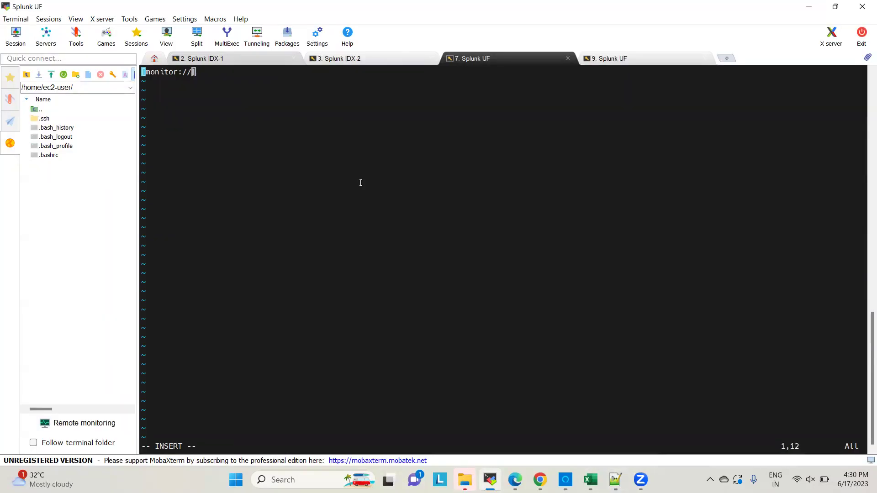
pyautogui.write('/opt/test.log')
pyautogui.press('Right')
# - Add index=test, sourcetype=uf_test_logs and disabled=0 under the monitor stanza
pyautogui.press('Return')
pyautogui.write('index=')
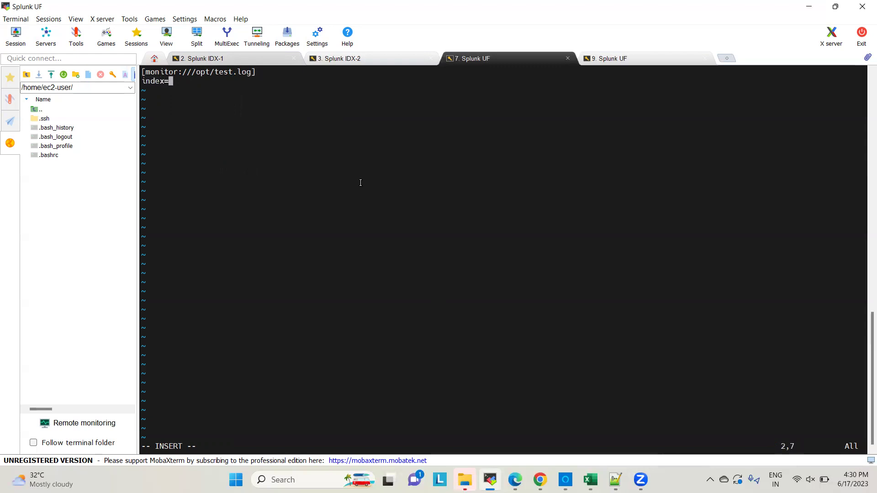
pyautogui.write('test')
pyautogui.press('Return')
pyautogui.write('sourcetype=')
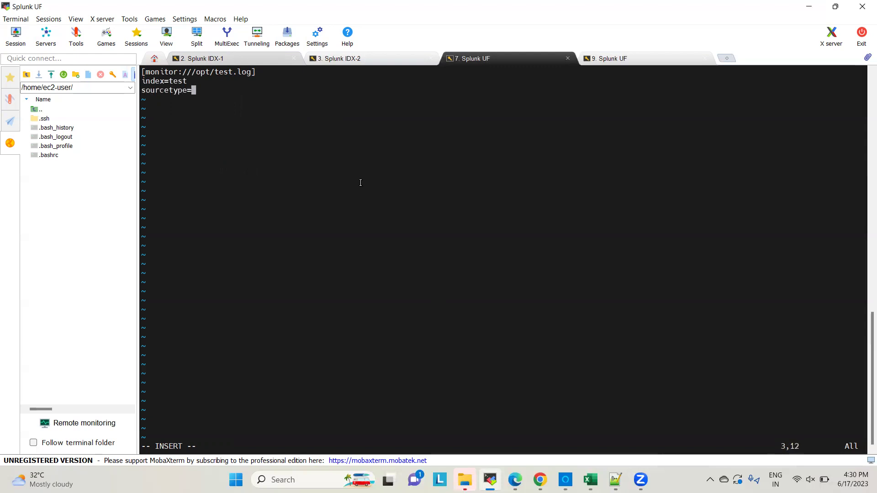
pyautogui.write('uf_test_logs')
pyautogui.press('Return')
pyautogui.write('disabled=0')
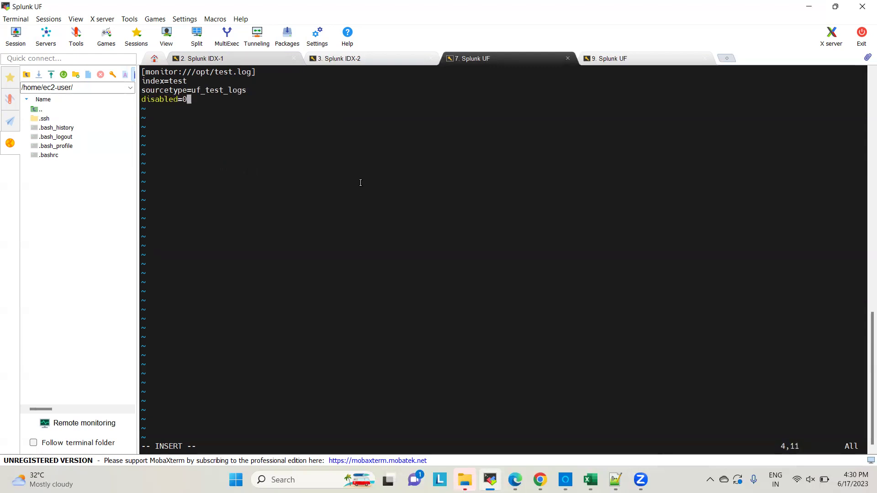
pyautogui.press('Return')
pyautogui.doubleClick(197, 100)
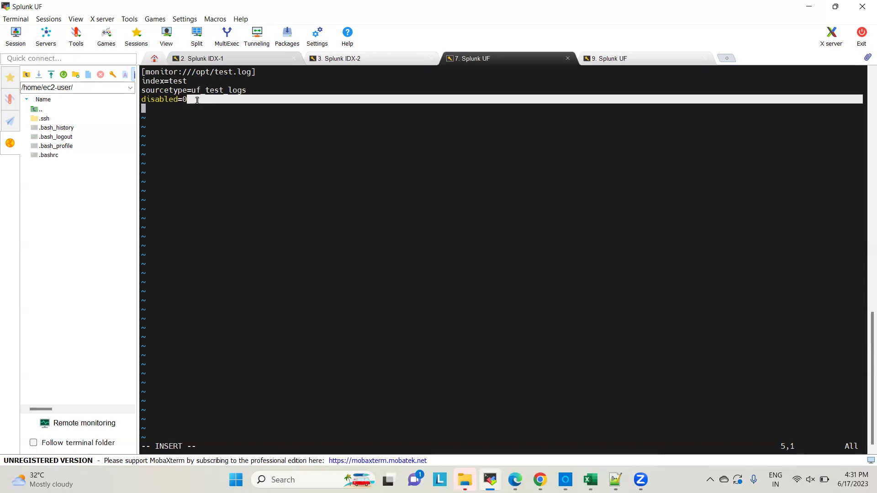
pyautogui.click(187, 95)
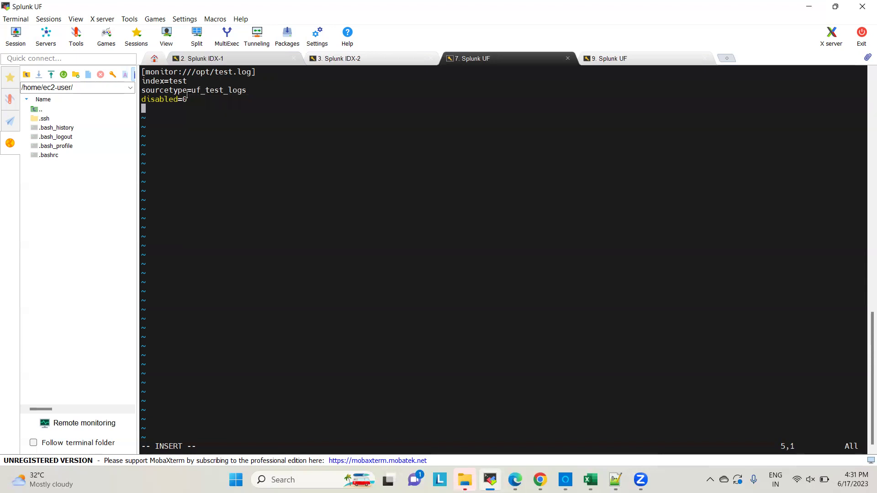
pyautogui.click(634, 60)
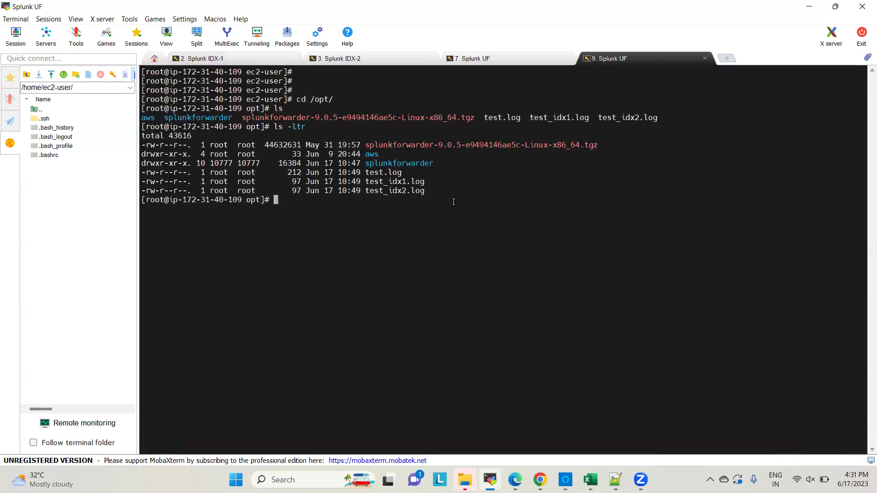
pyautogui.write('cd /opt/splunkforwarder/')
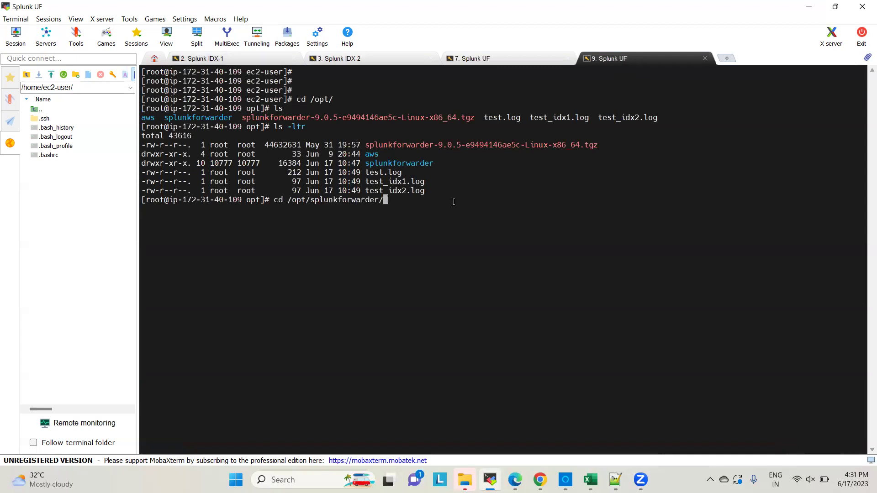
pyautogui.write('etc/system/local/')
pyautogui.press('Return')
pyautogui.write('ls')
pyautogui.press('Return')
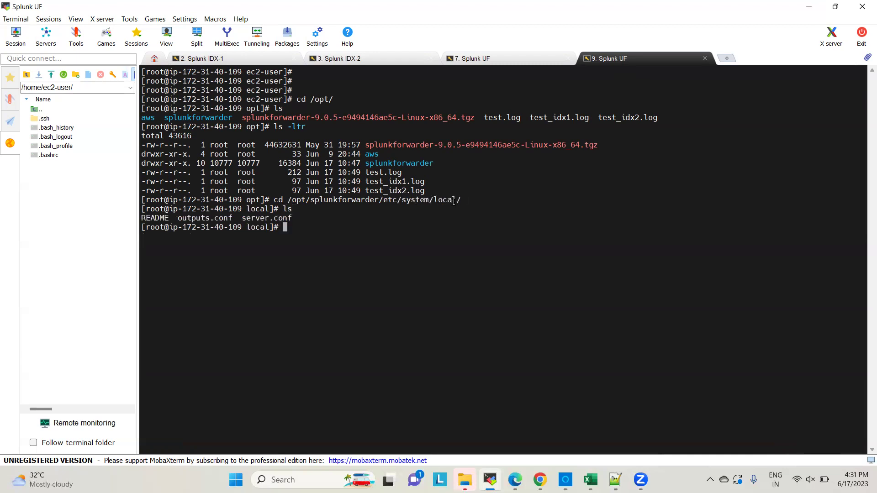
pyautogui.write('cat ou')
pyautogui.press('Tab')
pyautogui.press('Return')
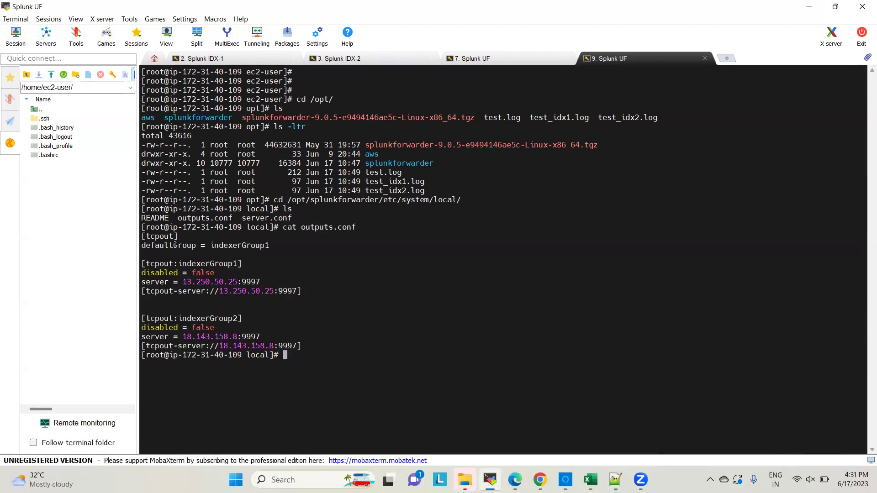
pyautogui.doubleClick(234, 247)
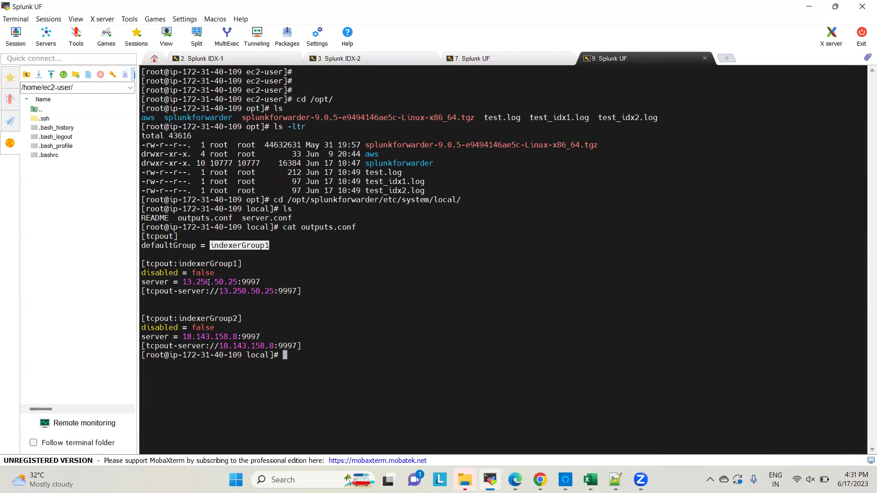
pyautogui.doubleClick(203, 282)
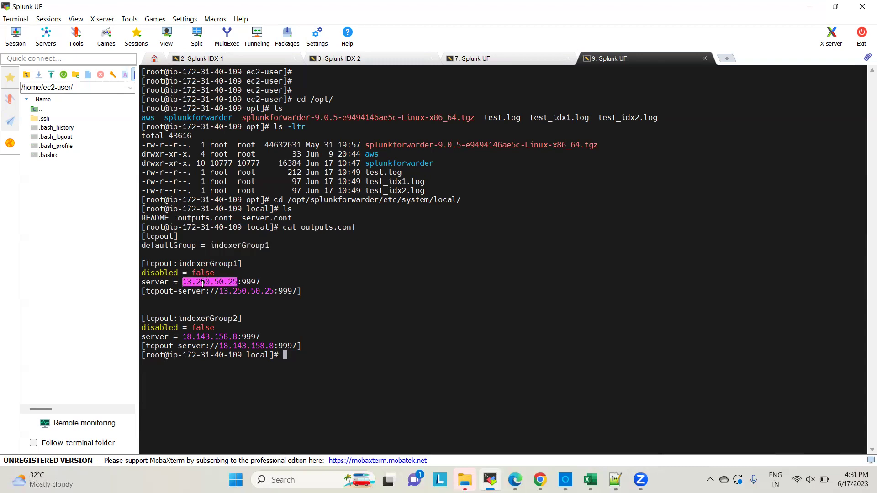
pyautogui.click(477, 58)
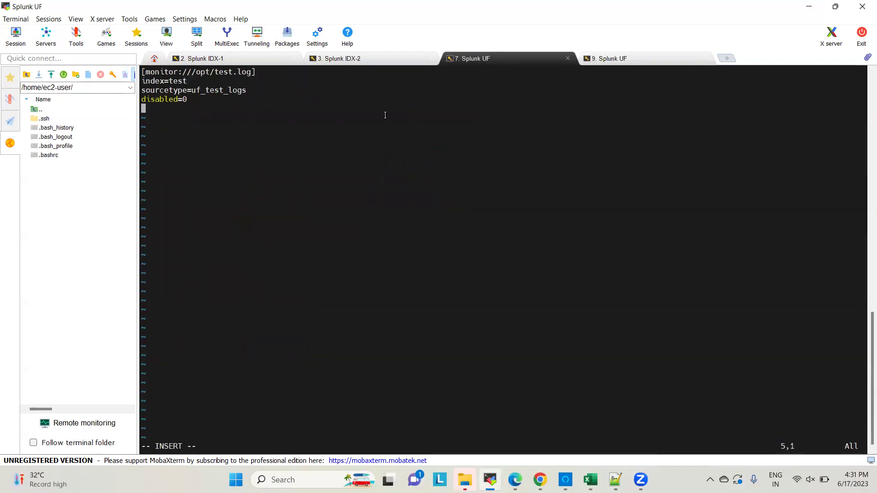
# - Paste two more copies of the four-line /opt/test.log monitor stanza below the first
pyautogui.press('Return')
pyautogui.write('[]')
pyautogui.press('BackSpace')
pyautogui.press('BackSpace')
pyautogui.moveTo(190, 100); pyautogui.dragTo(139, 69)
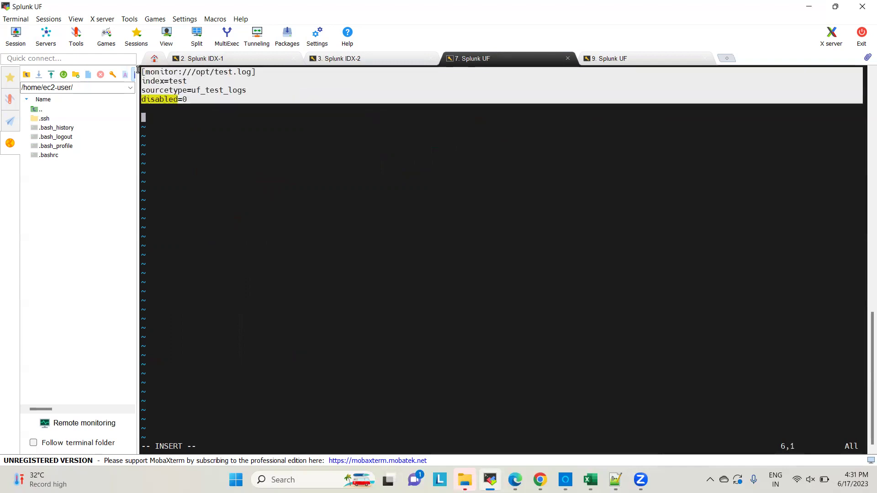
pyautogui.click(155, 119)
pyautogui.rightClick(156, 119)
pyautogui.press('Return')
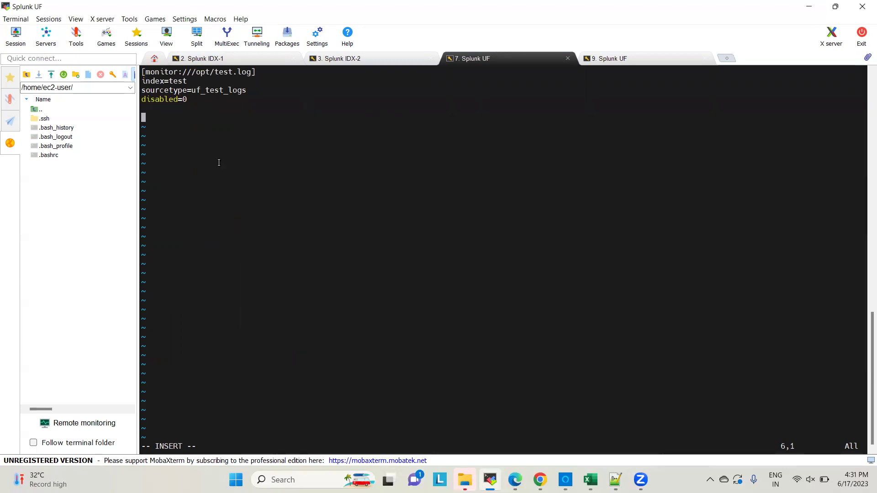
pyautogui.press('Return')
pyautogui.rightClick(219, 163)
pyautogui.press('Return')
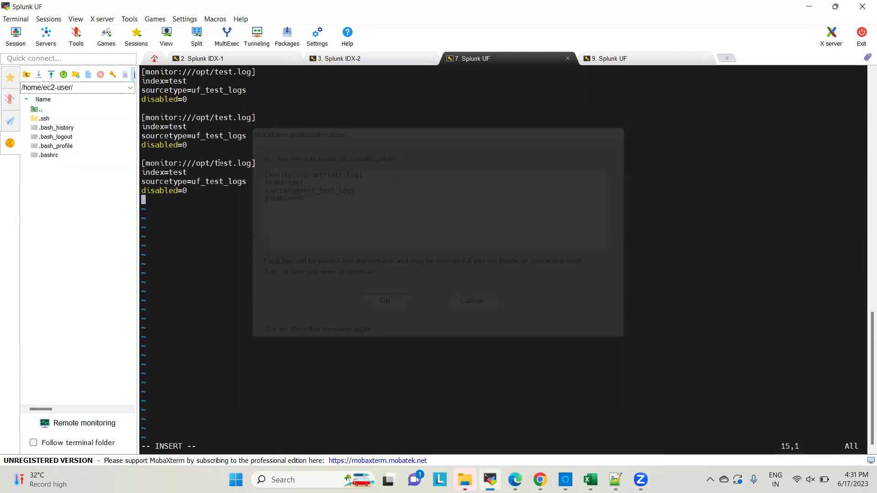
# - Place the cursor on the second stanza's monitor path, then switch to the second forwarder session
pyautogui.press('Up')
pyautogui.press('Up')
pyautogui.press('Up')
pyautogui.press('Up')
pyautogui.press('Up')
pyautogui.press('Up')
pyautogui.press('Up')
pyautogui.press('Up')
pyautogui.press('Up')
pyautogui.press('Up')
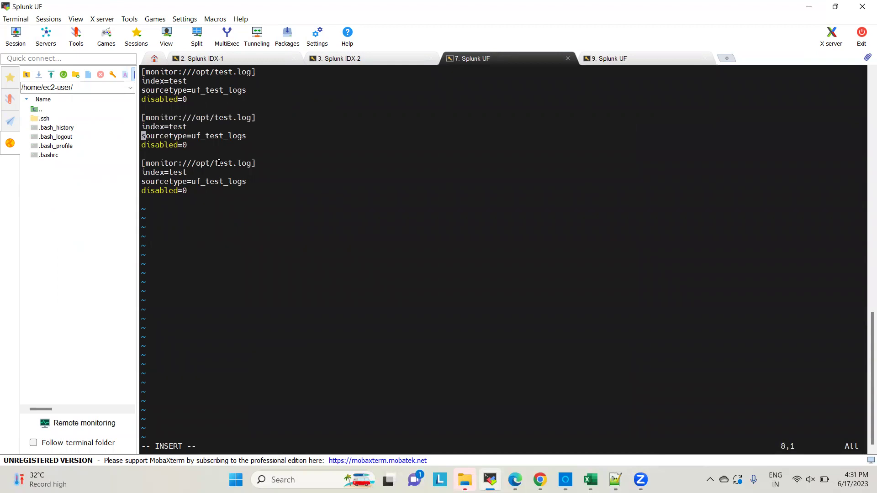
pyautogui.press('Down')
pyautogui.press('Home')
pyautogui.press('Right')
pyautogui.press('Right')
pyautogui.press('Right')
pyautogui.press('Right')
pyautogui.press('Right')
pyautogui.press('Right')
pyautogui.press('Right')
pyautogui.press('Right')
pyautogui.press('Right')
pyautogui.press('Right')
pyautogui.press('Right')
pyautogui.press('Right')
pyautogui.press('Right')
pyautogui.press('Right')
pyautogui.press('Right')
pyautogui.press('Right')
pyautogui.press('Right')
pyautogui.press('Right')
pyautogui.press('Right')
pyautogui.click(629, 55)
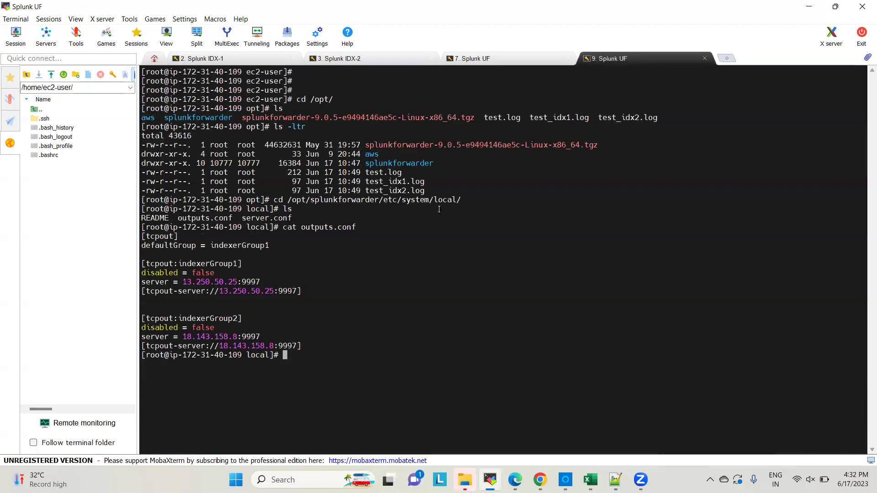
# - List the files in /opt with ls -ltr and copy the test_idx1.log file name
pyautogui.write('cd /opt/')
pyautogui.press('Return')
pyautogui.write('ls -ltr')
pyautogui.press('Return')
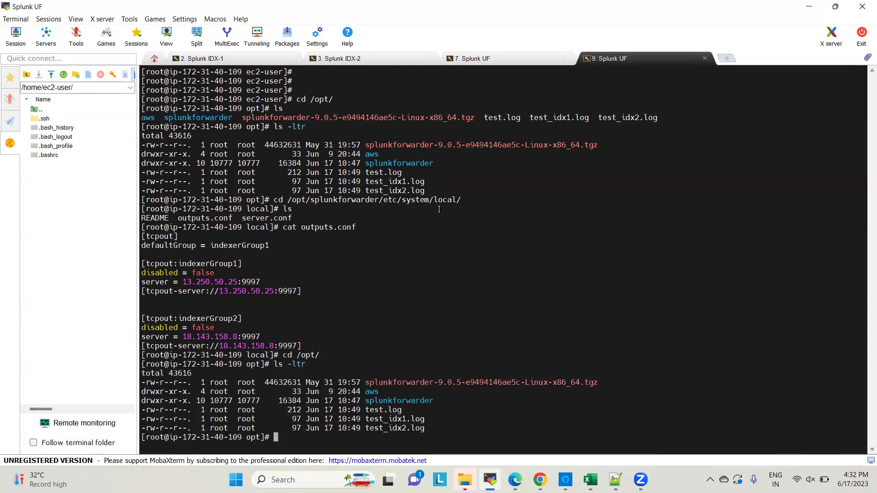
pyautogui.write('clear')
pyautogui.press('Return')
pyautogui.press('Return')
pyautogui.press('Return')
pyautogui.press('Return')
pyautogui.write('ls -ltr')
pyautogui.press('Return')
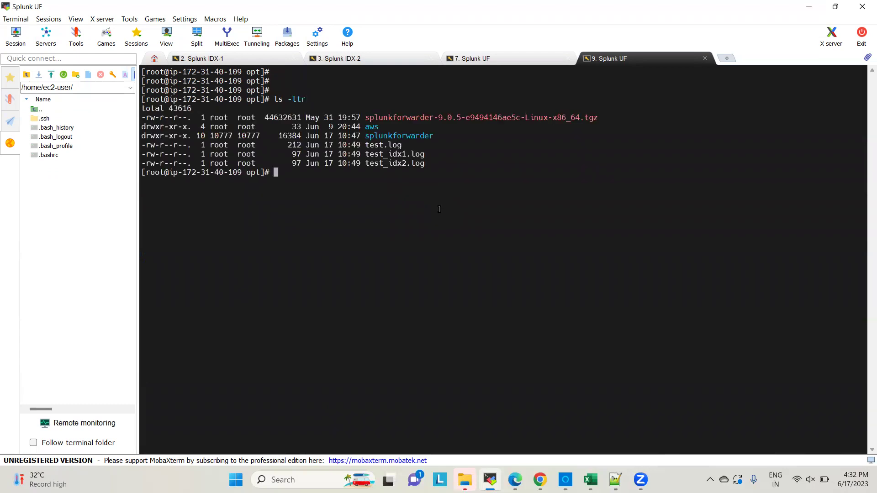
pyautogui.doubleClick(374, 145)
pyautogui.doubleClick(377, 156)
# - Change the second stanza's path to /opt/test_idx1.log and start a _TCP_ROUTING= line after disabled=0
pyautogui.click(484, 59)
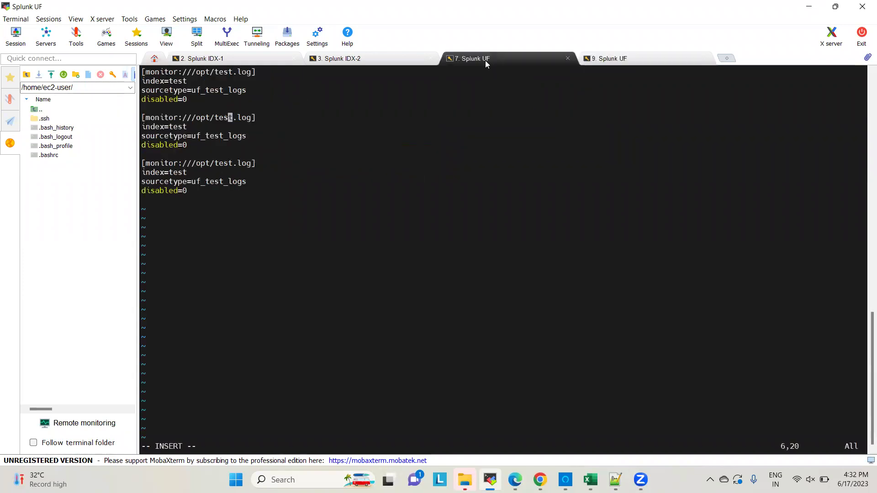
pyautogui.press('Right')
pyautogui.press('Right')
pyautogui.press('Right')
pyautogui.press('Right')
pyautogui.press('Right')
pyautogui.press('BackSpace')
pyautogui.press('BackSpace')
pyautogui.press('BackSpace')
pyautogui.press('BackSpace')
pyautogui.press('BackSpace')
pyautogui.press('BackSpace')
pyautogui.press('BackSpace')
pyautogui.press('BackSpace')
pyautogui.write('test_idx1.log')
pyautogui.press('Down')
pyautogui.press('Down')
pyautogui.press('Down')
pyautogui.press('Return')
pyautogui.write('_TCP_ROUTING')
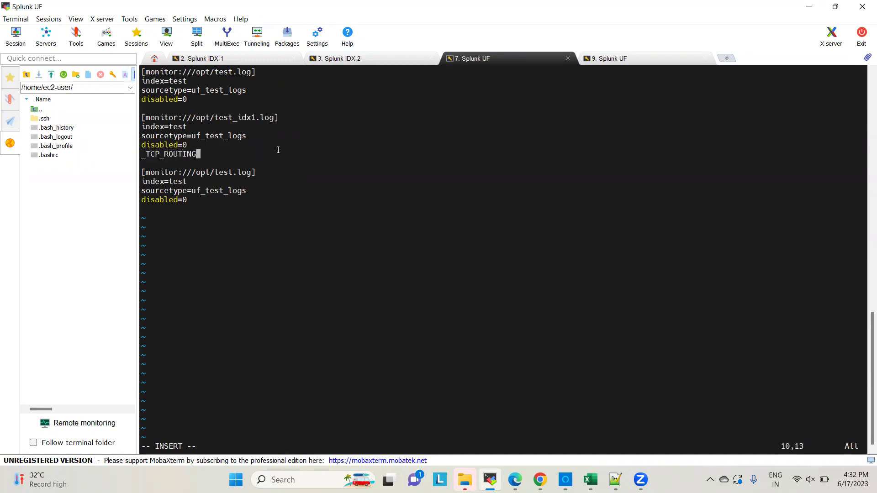
pyautogui.write('=')
# - In the forwarder shell, print /opt/splunkforwarder/etc/system/local/outputs.conf
pyautogui.click(601, 64)
pyautogui.click(424, 203)
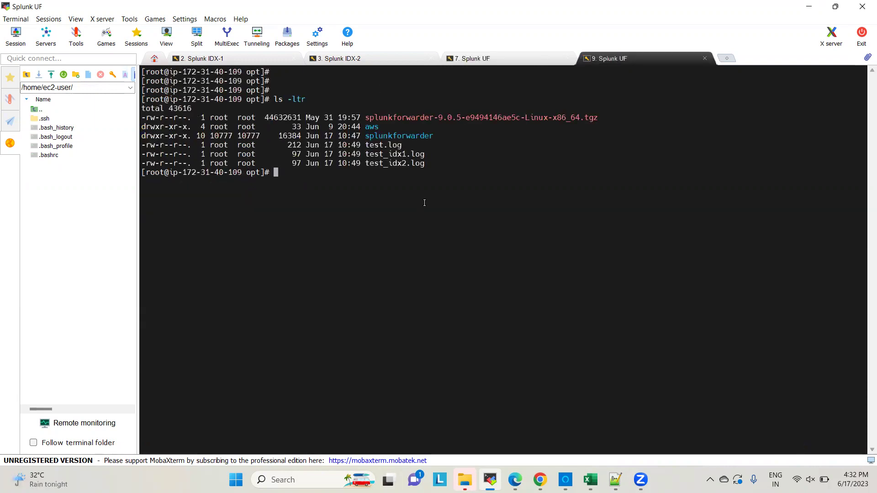
pyautogui.write('cat /opt/spl')
pyautogui.press('Tab')
pyautogui.write('/')
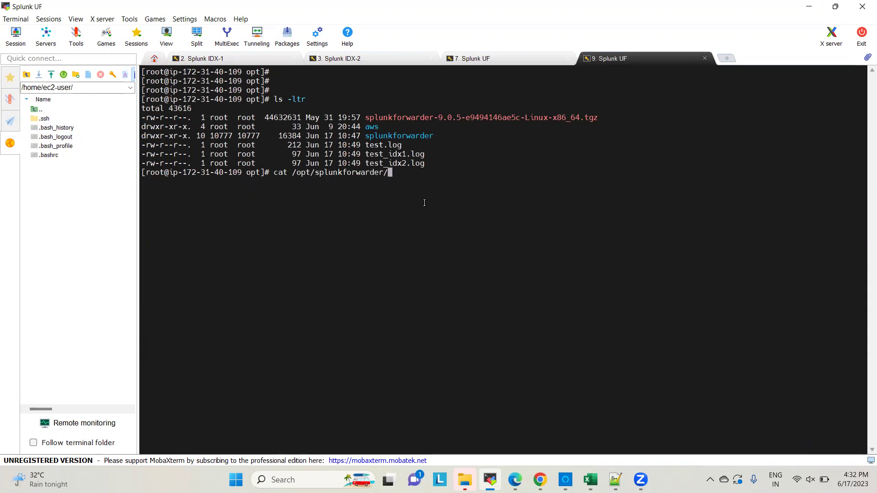
pyautogui.write('etc/sys')
pyautogui.press('Tab')
pyautogui.write('loc')
pyautogui.press('Tab')
pyautogui.write('out')
pyautogui.press('Tab')
pyautogui.press('Return')
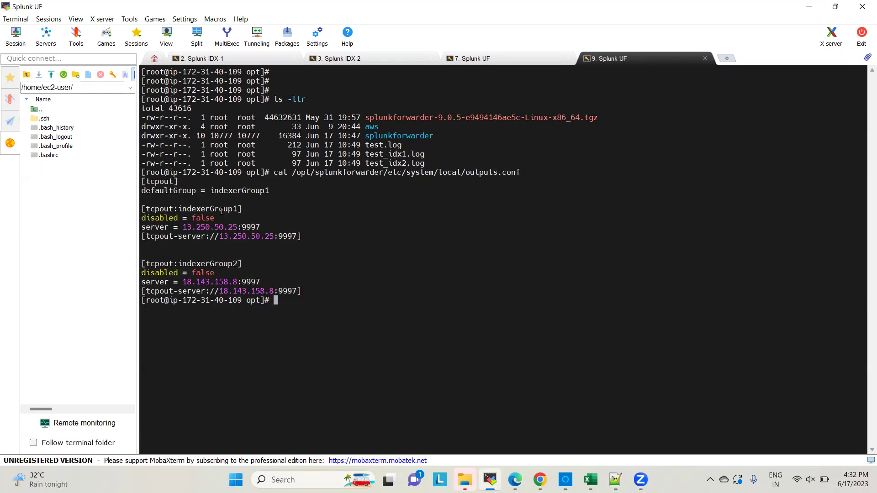
# - Copy indexerGroup1 from outputs.conf and paste it as test_idx1.log's _TCP_ROUTING value
pyautogui.doubleClick(205, 210)
pyautogui.hotkey('ctrl', 'c')
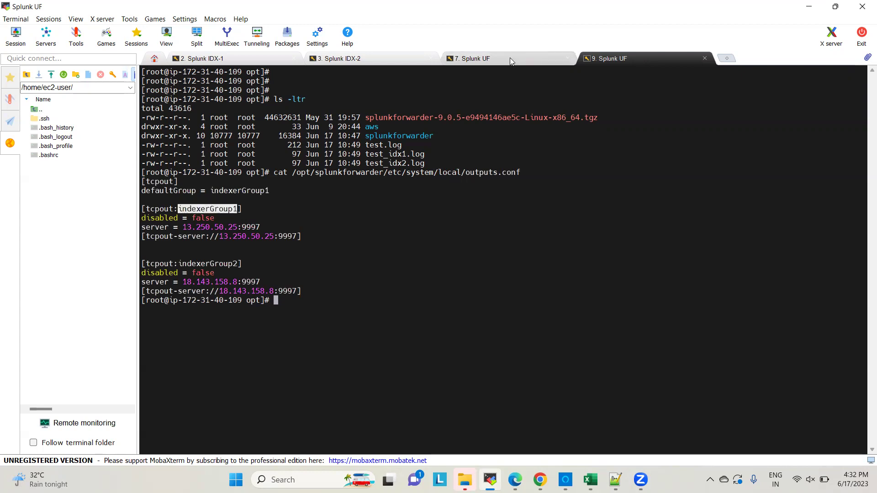
pyautogui.click(509, 58)
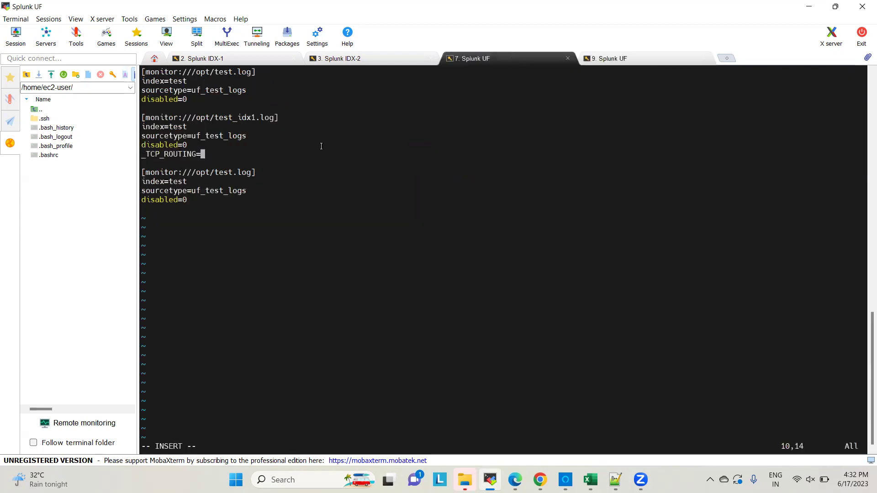
pyautogui.rightClick(251, 152)
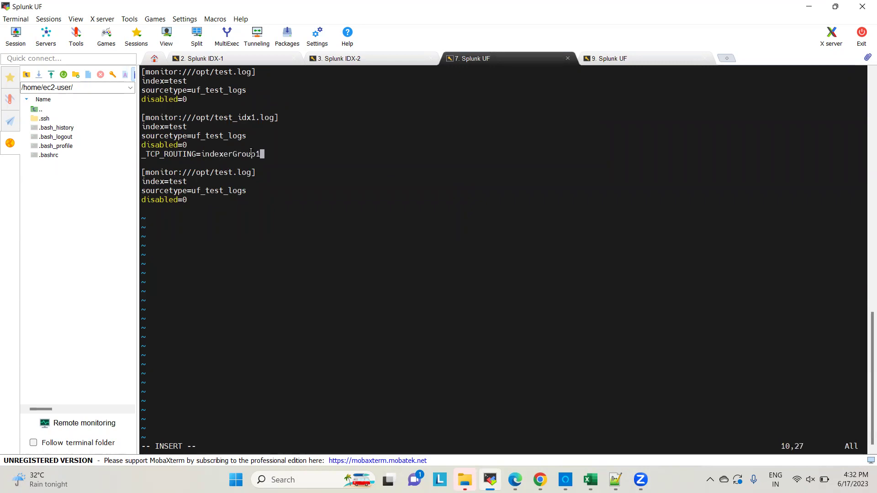
pyautogui.press('Return')
# - Change the third monitor stanza's path to /opt/test_idx2.log
pyautogui.click(618, 59)
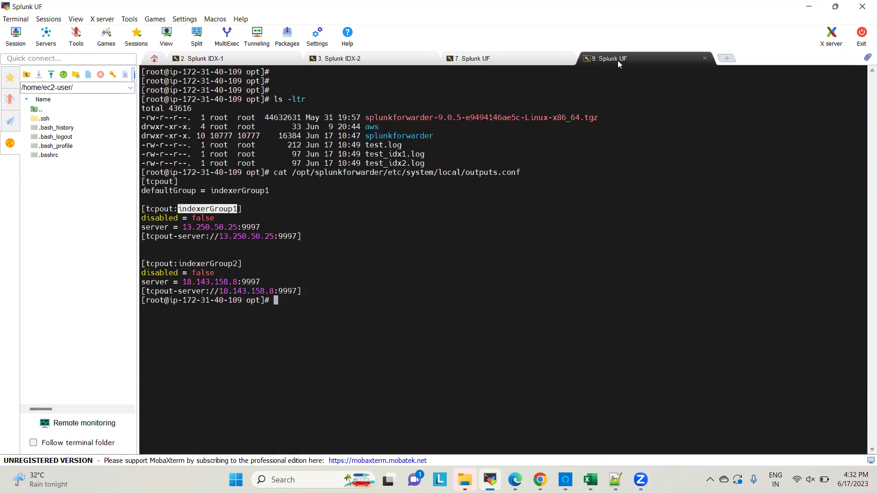
pyautogui.doubleClick(384, 163)
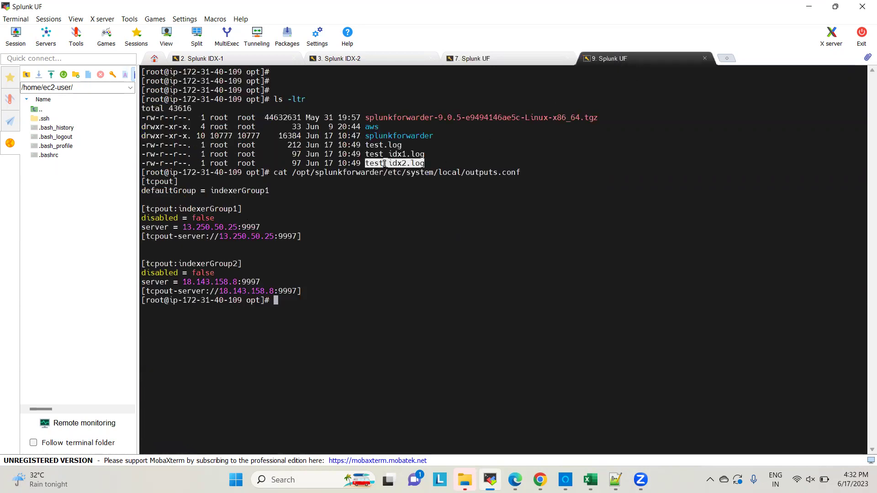
pyautogui.click(476, 60)
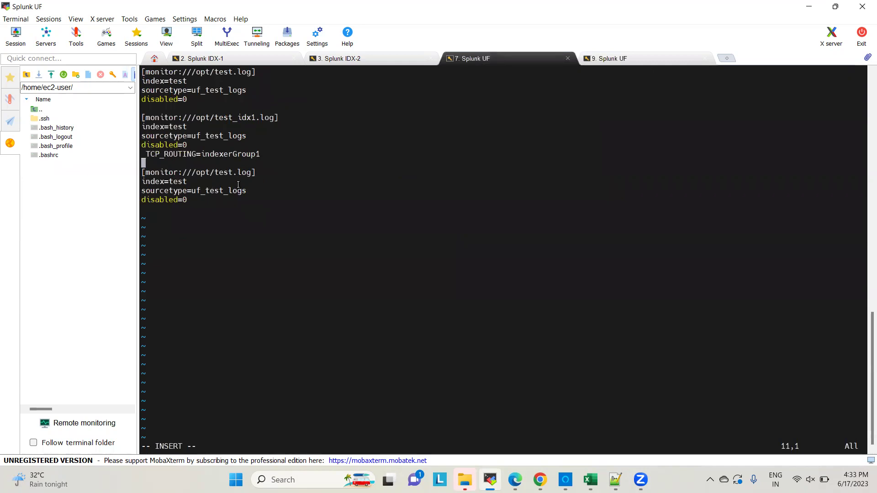
pyautogui.press('Down')
pyautogui.press('End')
pyautogui.press('Left')
pyautogui.press('BackSpace')
pyautogui.press('BackSpace')
pyautogui.press('BackSpace')
pyautogui.press('BackSpace')
pyautogui.press('BackSpace')
pyautogui.press('BackSpace')
pyautogui.press('BackSpace')
pyautogui.press('BackSpace')
pyautogui.write('test_idx2.log')
# - Add a _TCP_ROUTING= line after disabled=0 in the third stanza
pyautogui.press('Down')
pyautogui.press('Down')
pyautogui.press('Down')
pyautogui.press('Return')
pyautogui.write('_TCP_ROUTING')
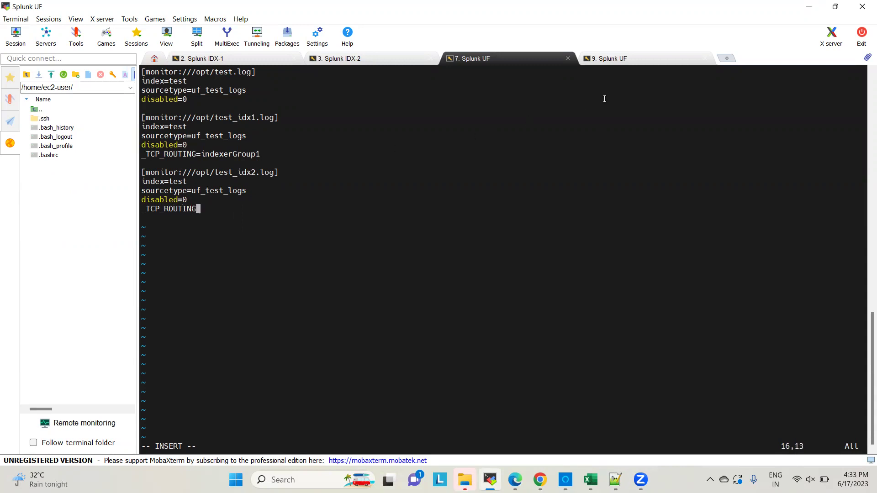
pyautogui.write('=')
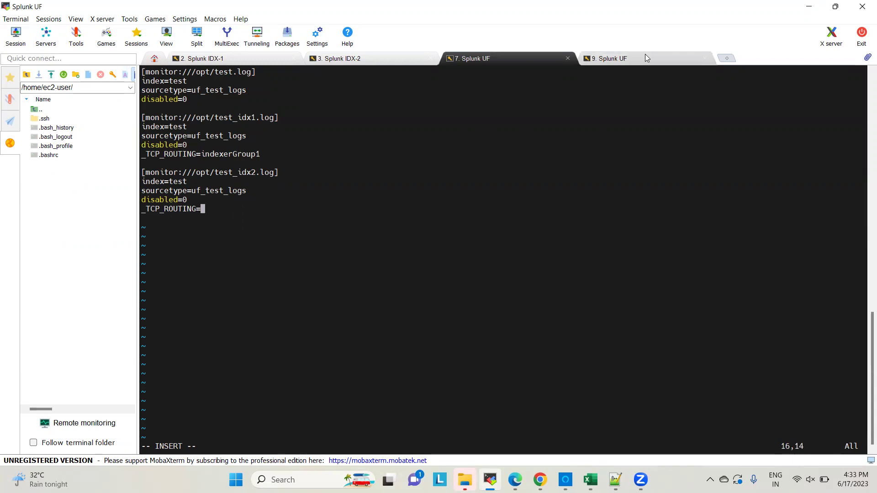
pyautogui.click(646, 57)
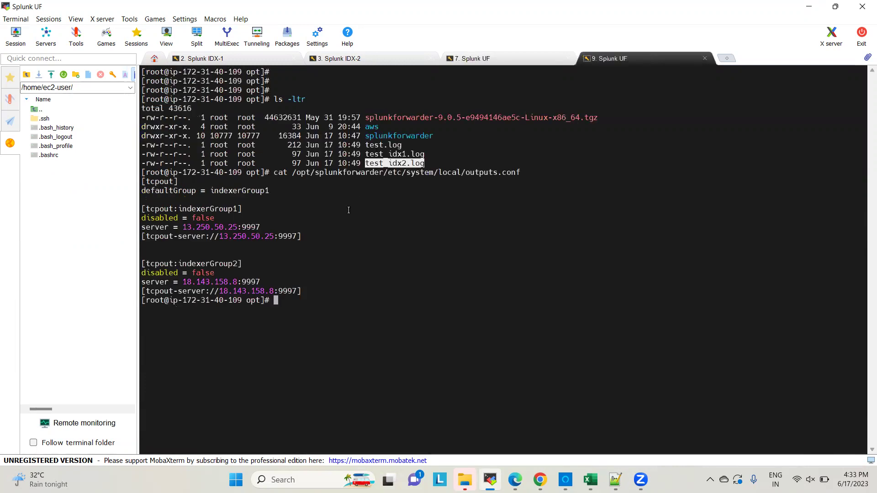
# - Copy indexerGroup2 from outputs.conf and paste it after the test_idx2.log stanza's _TCP_ROUTING=
pyautogui.doubleClick(201, 264)
pyautogui.hotkey('ctrl', 'c')
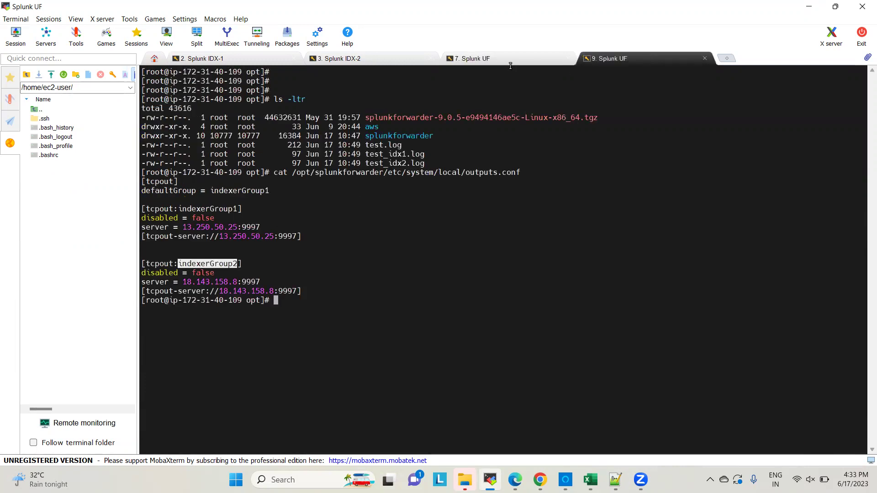
pyautogui.click(503, 59)
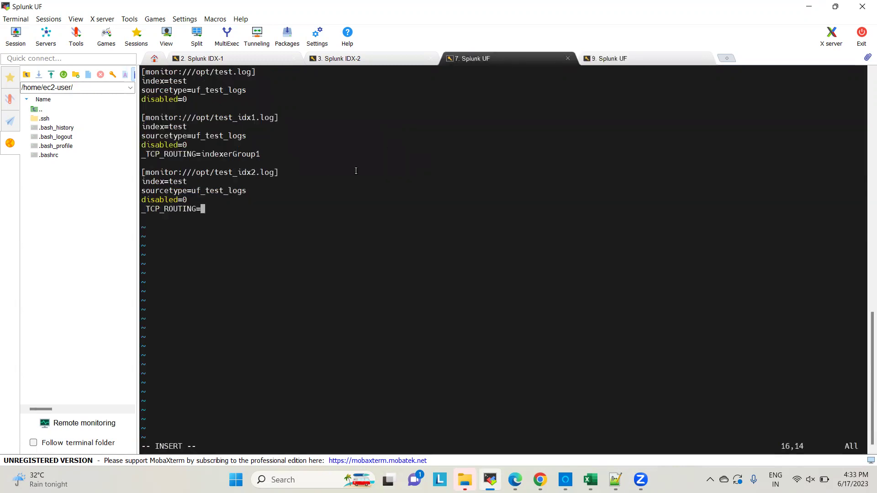
pyautogui.rightClick(307, 203)
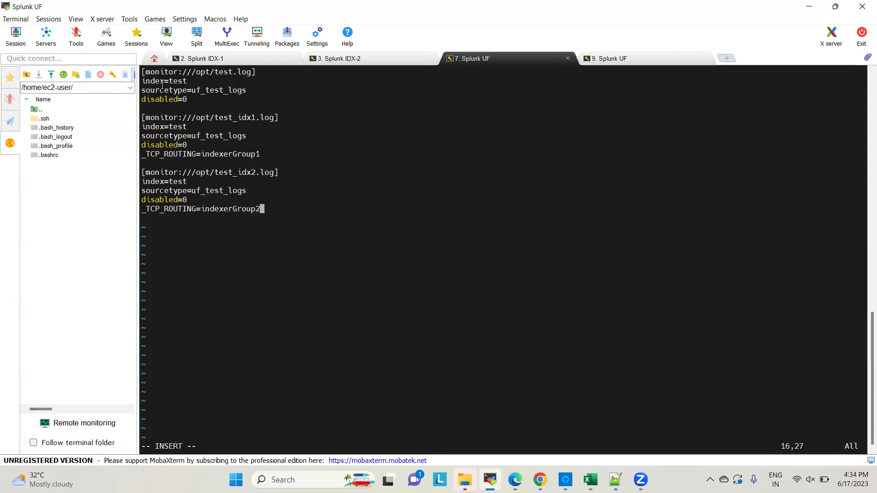
pyautogui.doubleClick(177, 82)
# - Review the uf_test_logs sourcetype, outputs.conf defaultGroup indexerGroup1, and the _TCP_ROUTING=indexerGroup1 line
pyautogui.click(163, 136)
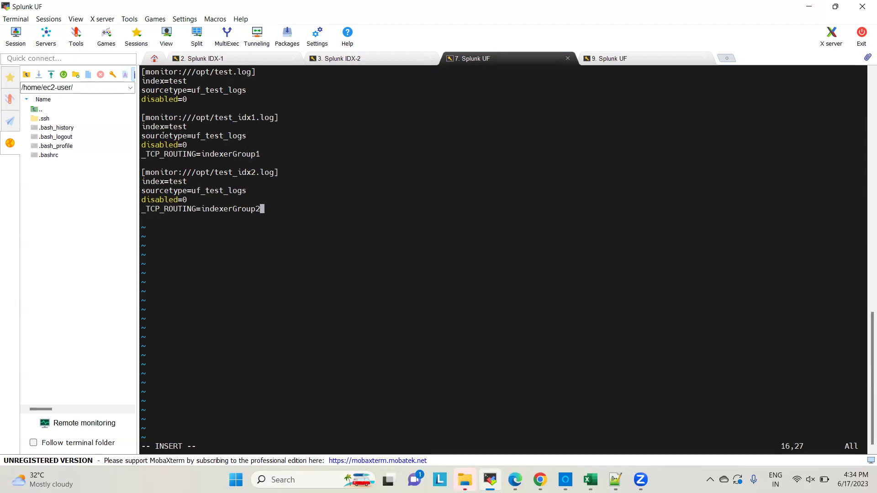
pyautogui.doubleClick(198, 136)
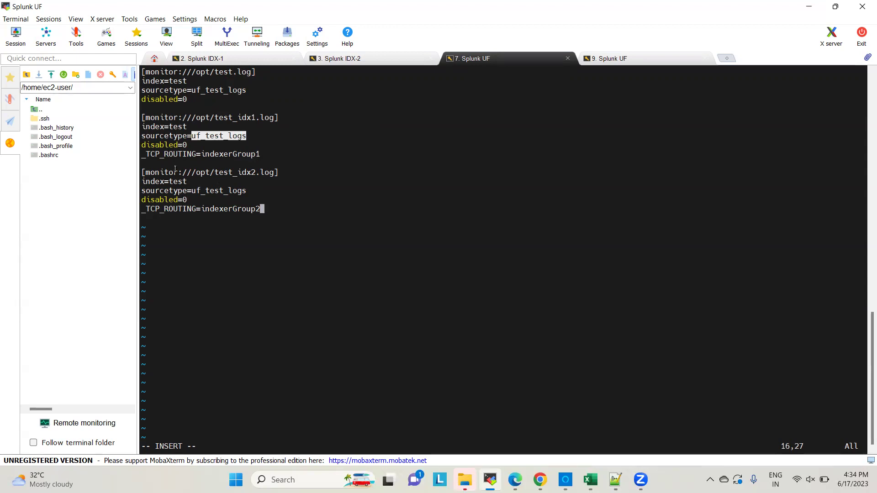
pyautogui.doubleClick(162, 101)
pyautogui.click(193, 102)
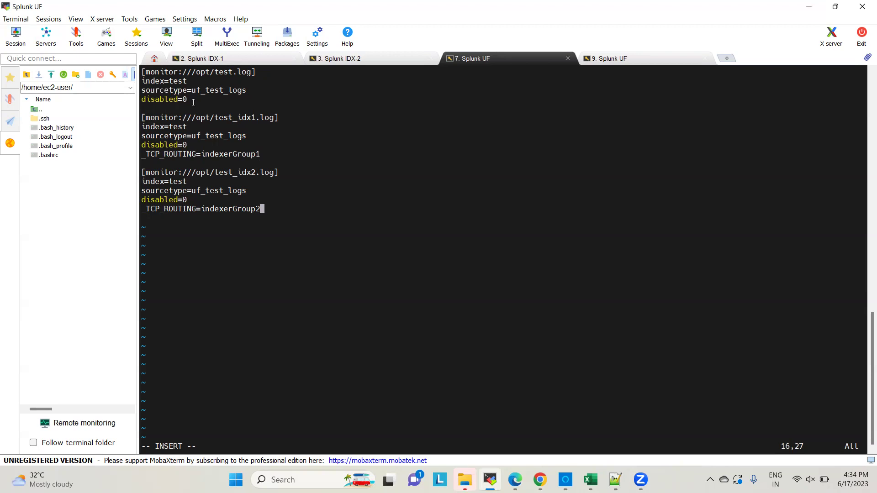
pyautogui.click(620, 60)
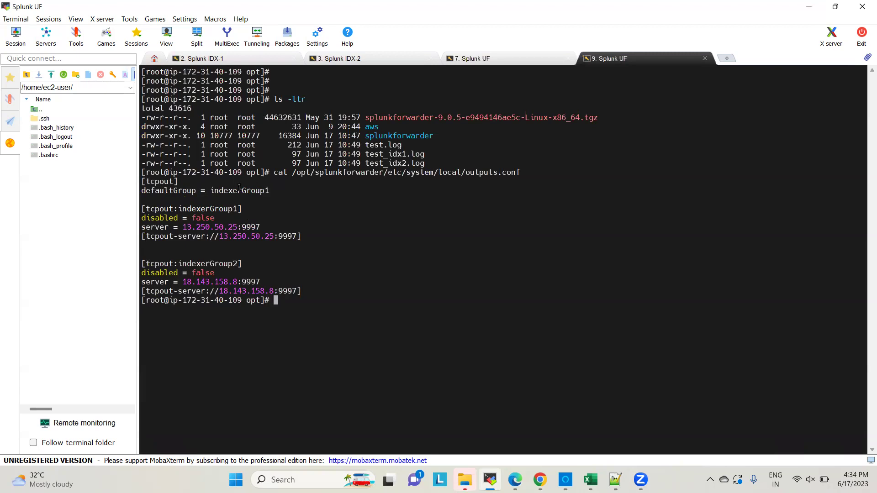
pyautogui.doubleClick(239, 189)
pyautogui.doubleClick(162, 191)
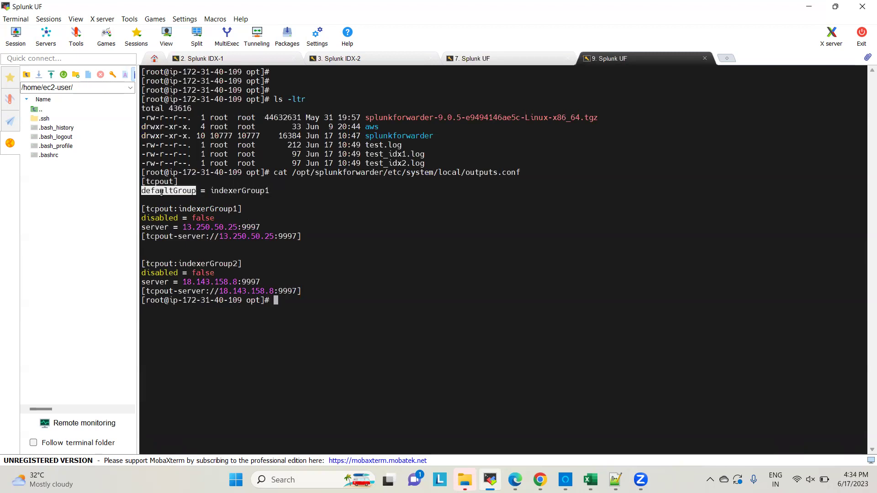
pyautogui.doubleClick(222, 190)
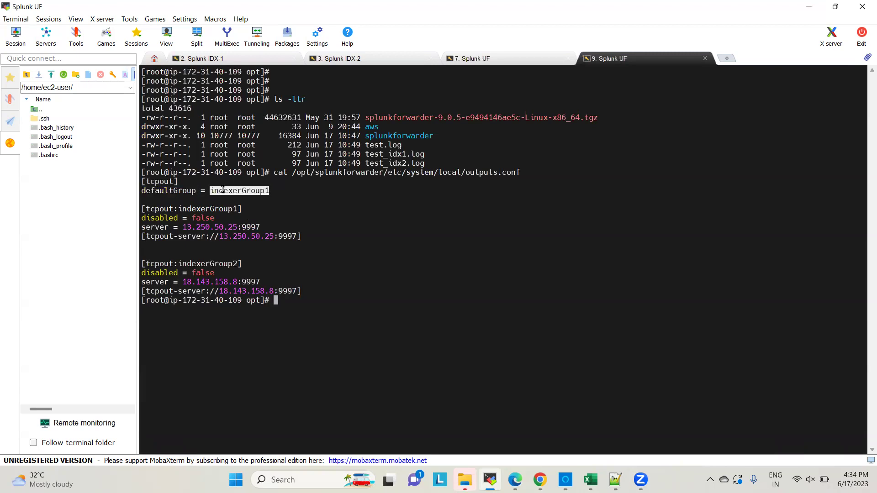
pyautogui.click(474, 60)
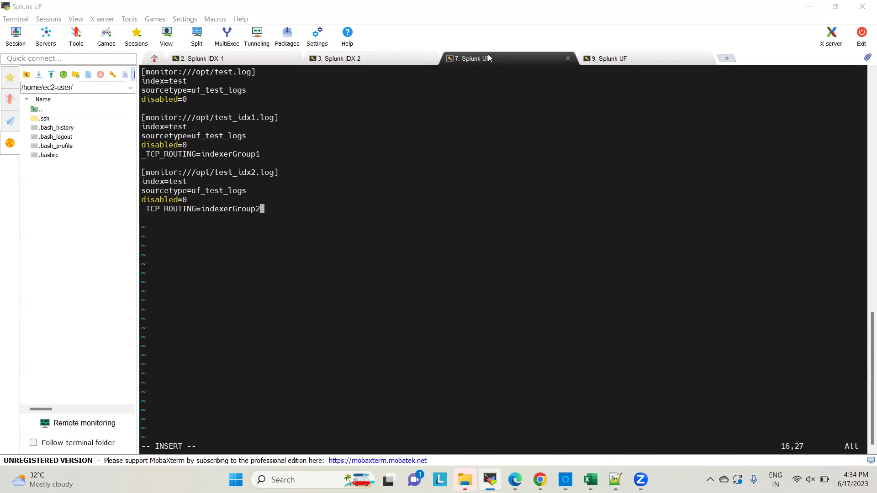
pyautogui.tripleClick(211, 160)
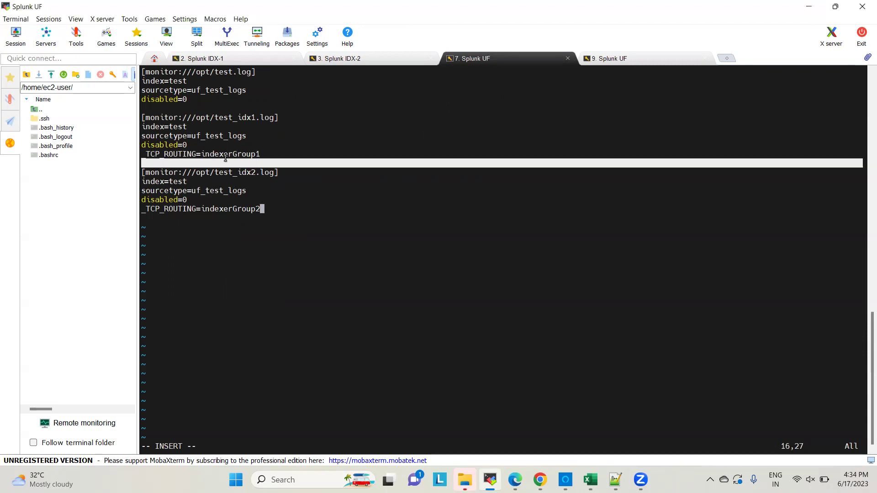
pyautogui.doubleClick(227, 155)
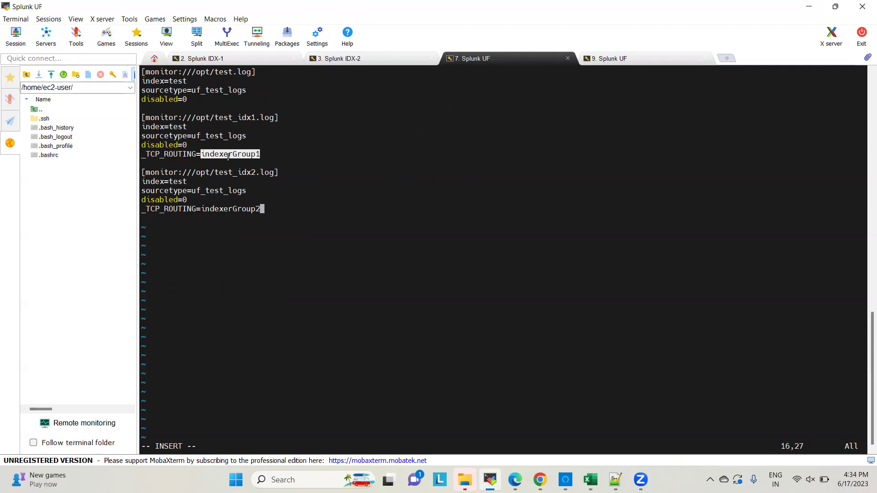
pyautogui.doubleClick(163, 155)
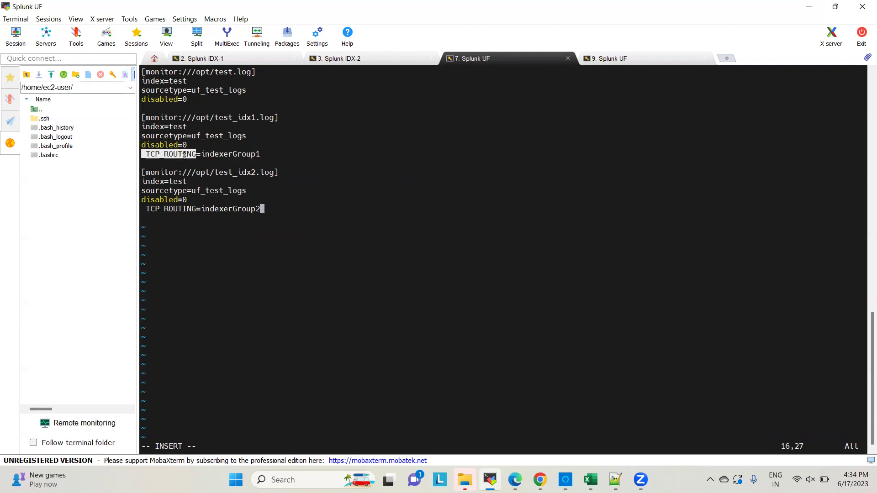
# - Cross-check test_idx1.log→indexerGroup1 (13.250.50.25) and test_idx2.log→indexerGroup2 against outputs.conf
pyautogui.click(627, 57)
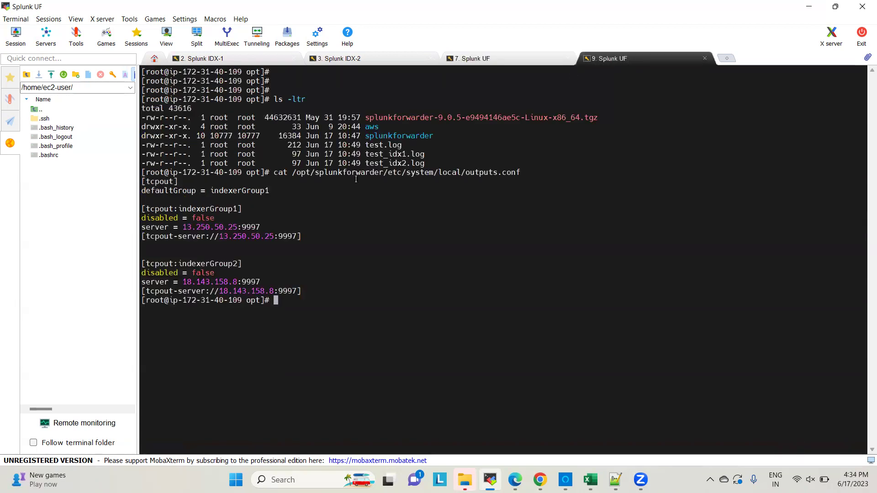
pyautogui.doubleClick(217, 209)
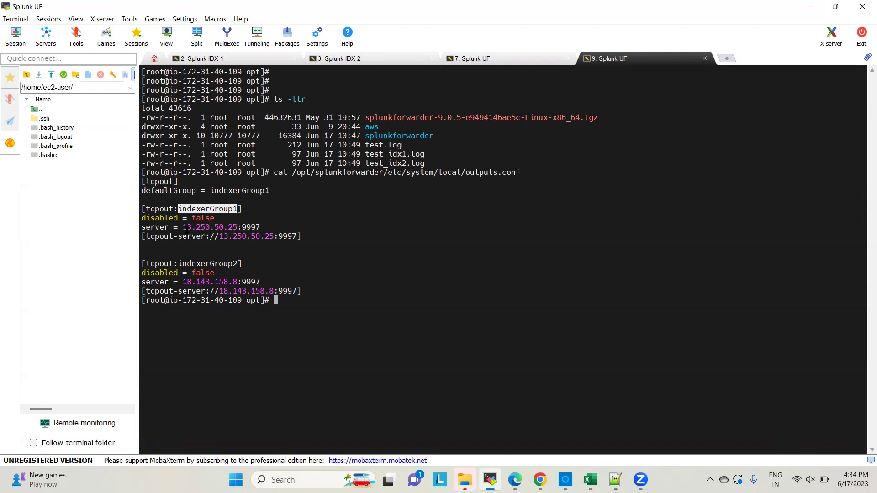
pyautogui.click(494, 61)
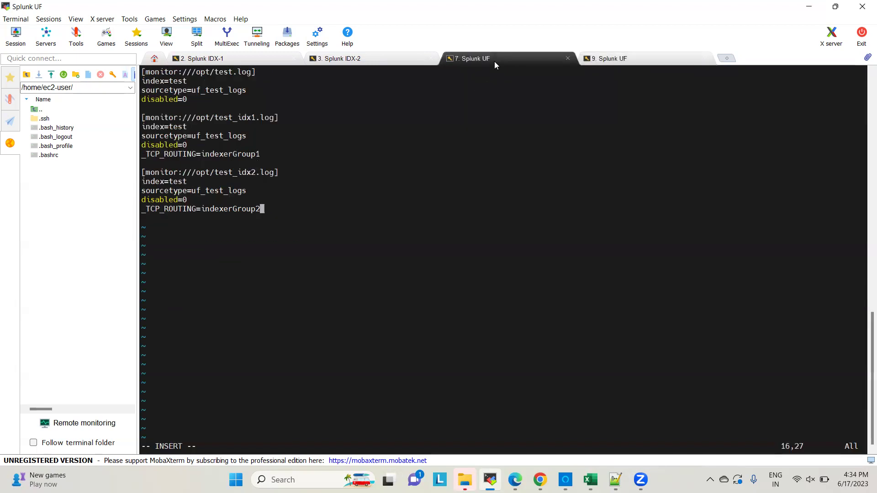
pyautogui.doubleClick(224, 117)
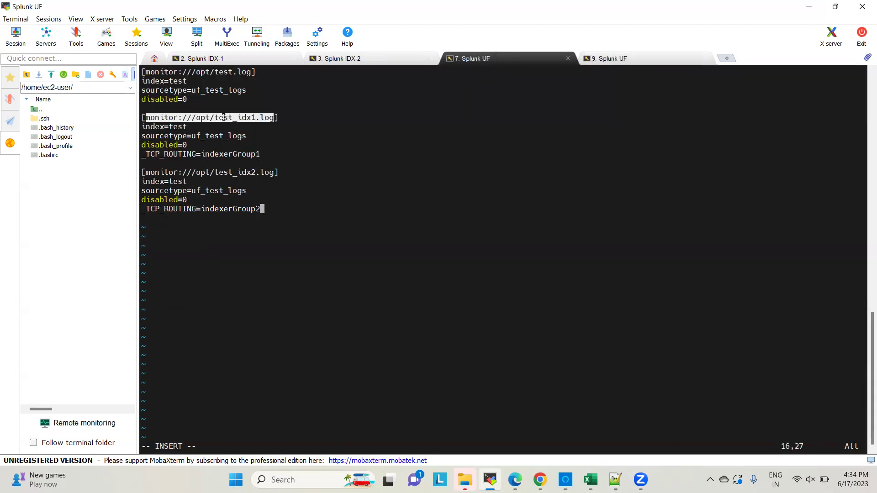
pyautogui.click(615, 58)
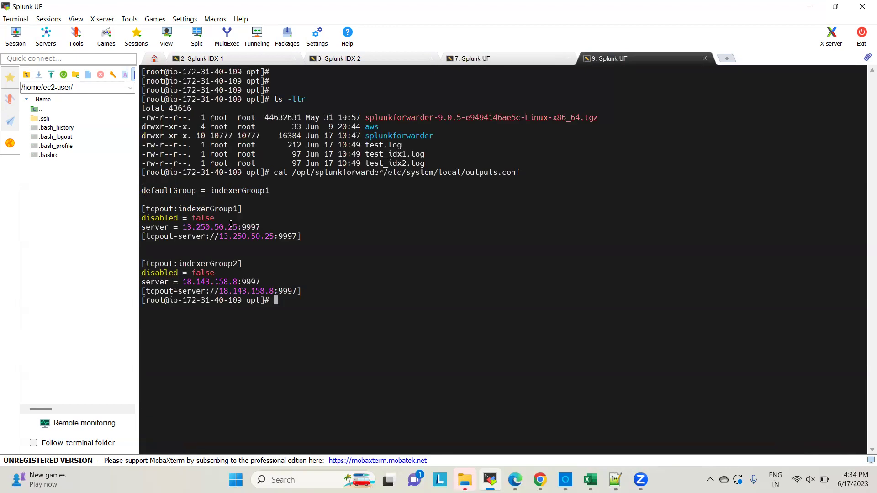
pyautogui.doubleClick(226, 237)
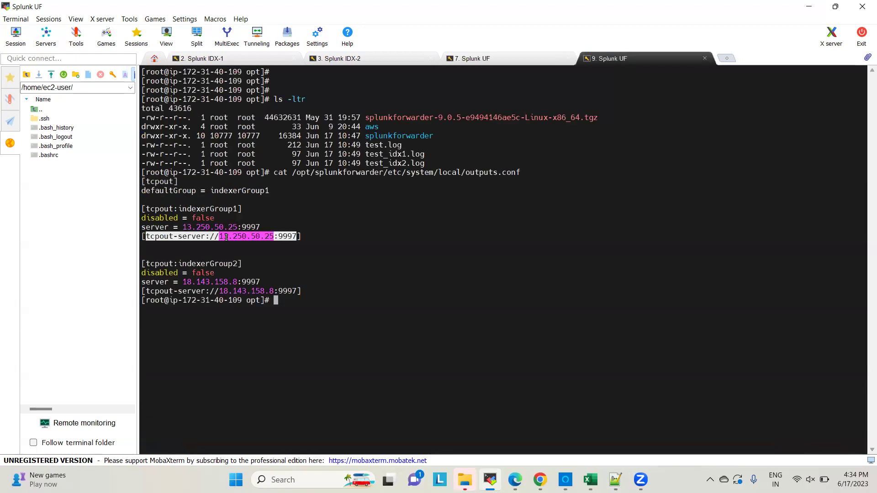
pyautogui.click(501, 58)
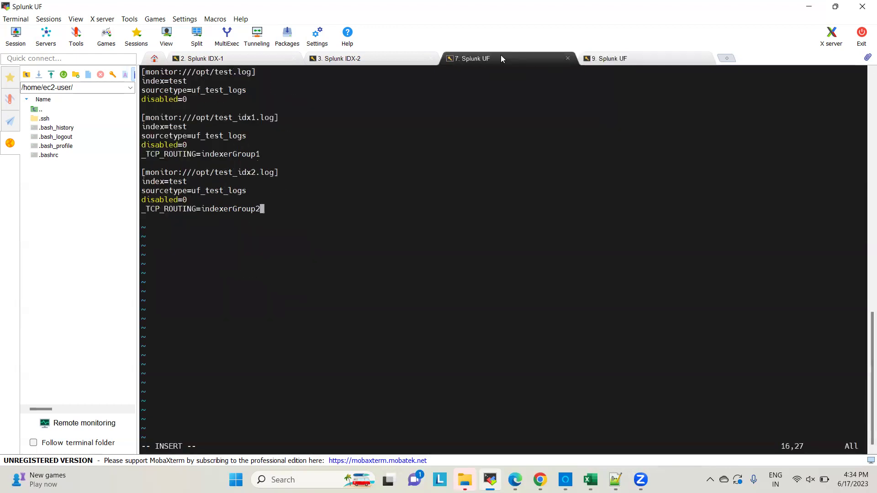
pyautogui.doubleClick(240, 172)
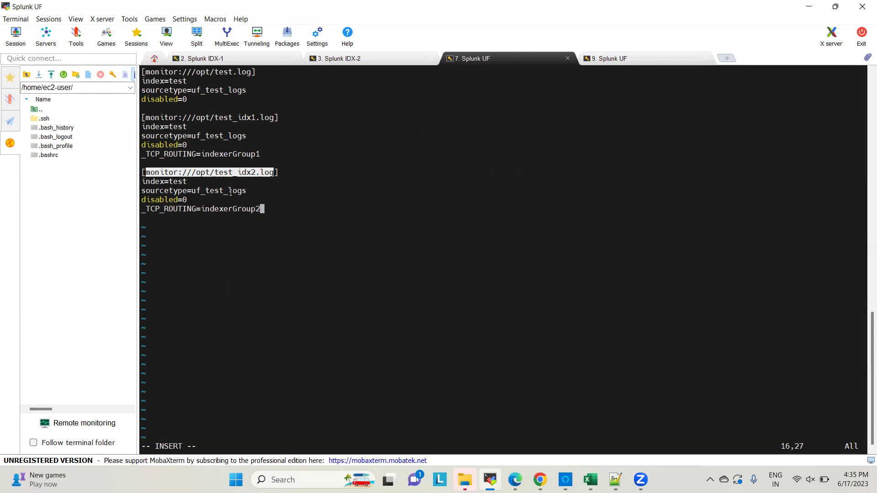
pyautogui.doubleClick(225, 210)
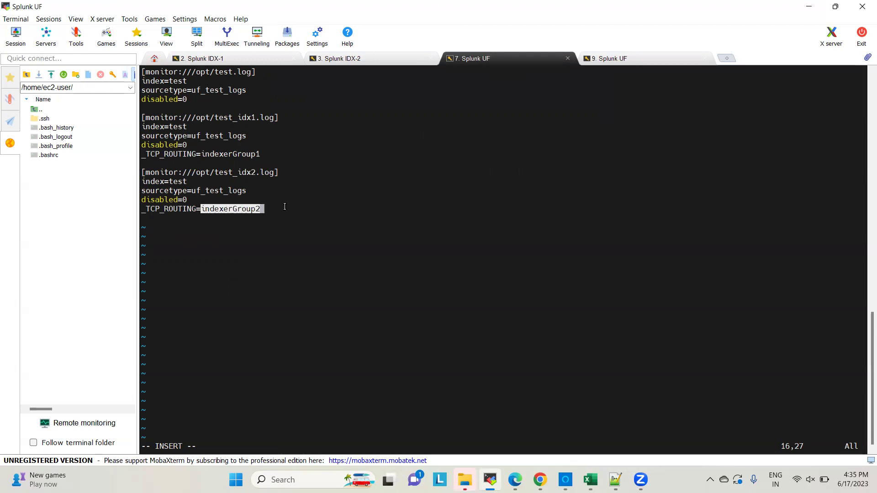
pyautogui.click(618, 64)
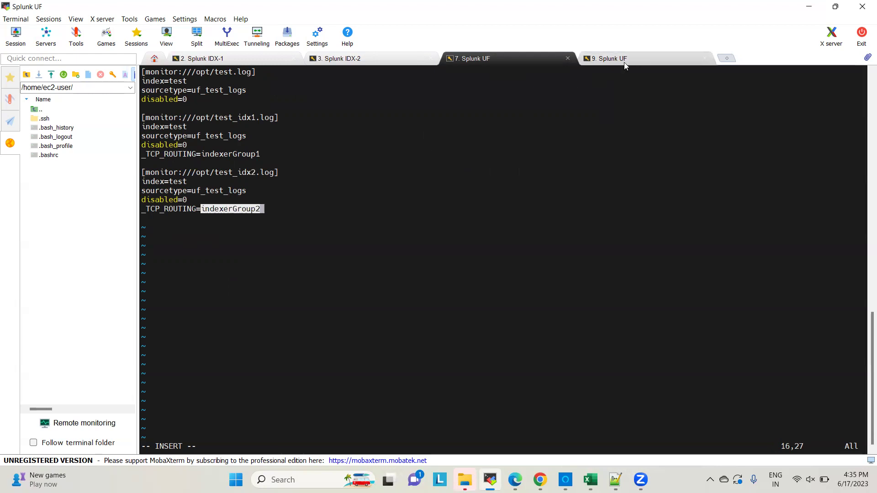
pyautogui.doubleClick(217, 265)
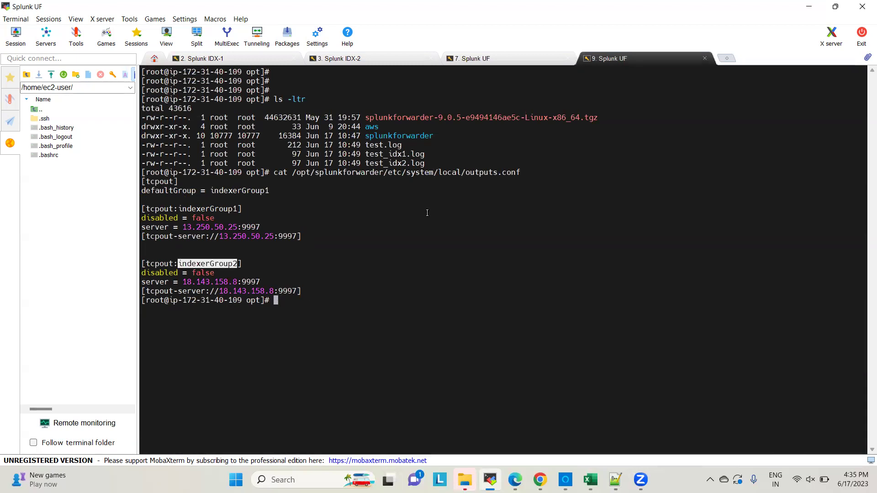
pyautogui.click(490, 59)
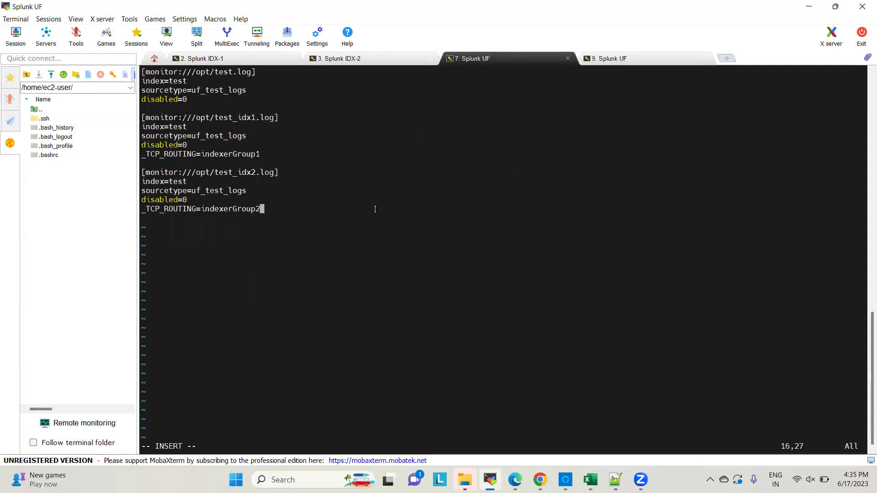
# - Save inputs.conf with :wq and exit vi
pyautogui.press('Escape')
pyautogui.write(':wq')
pyautogui.press('Return')
pyautogui.press('Return')
pyautogui.press('Return')
pyautogui.press('Return')
pyautogui.press('Return')
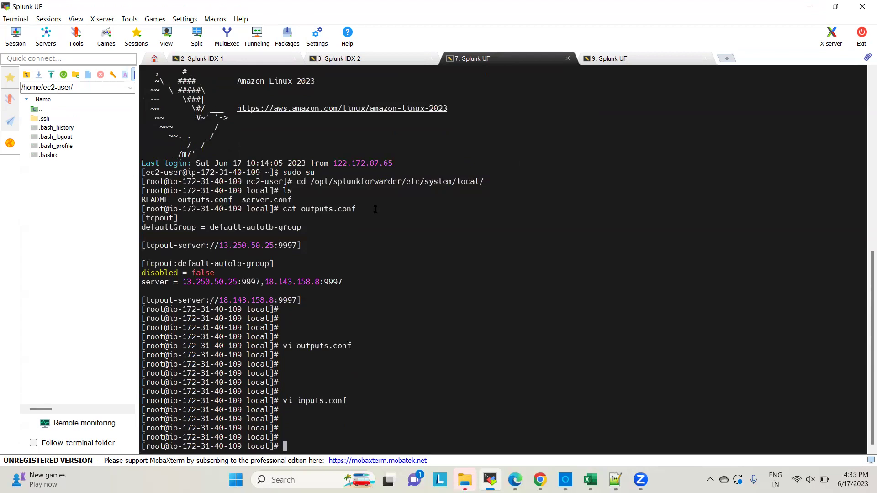
pyautogui.write('/opt/splunkforwarder/bi')
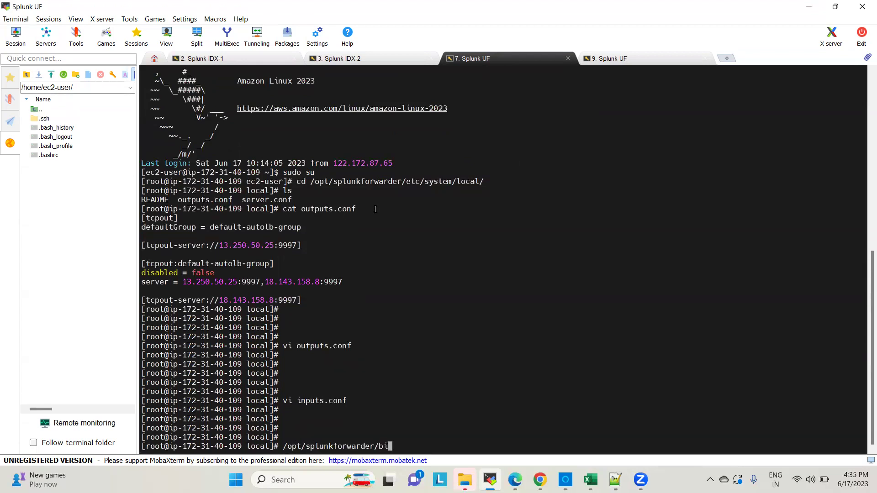
pyautogui.write('n/./splunk restart')
# - Run the forwarder restart with /opt/splunkforwarder/bin/./splunk restart, then bring up Splunk in Edge
pyautogui.press('Return')
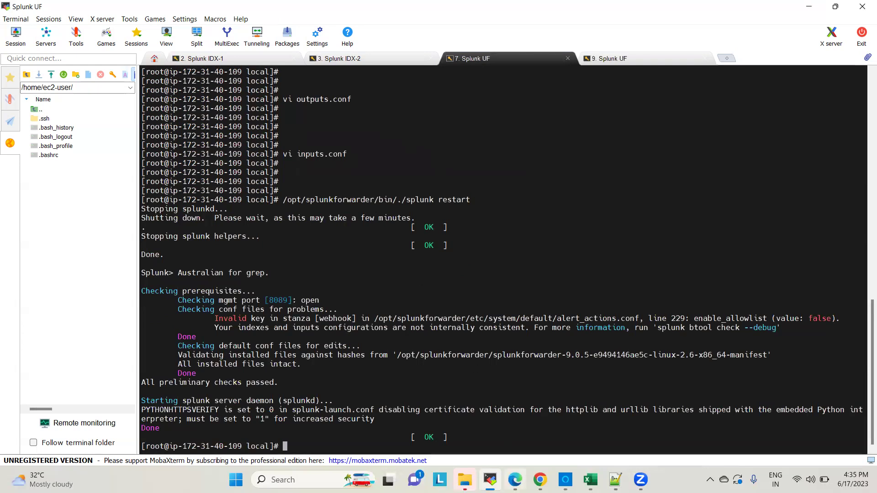
pyautogui.click(515, 479)
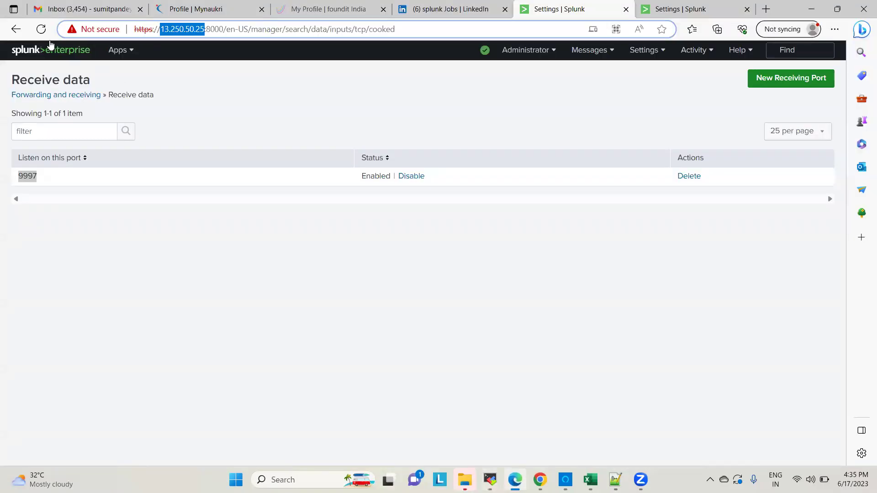
# - Search index=test over All time in Search & Reporting, finding 4 events
pyautogui.click(41, 28)
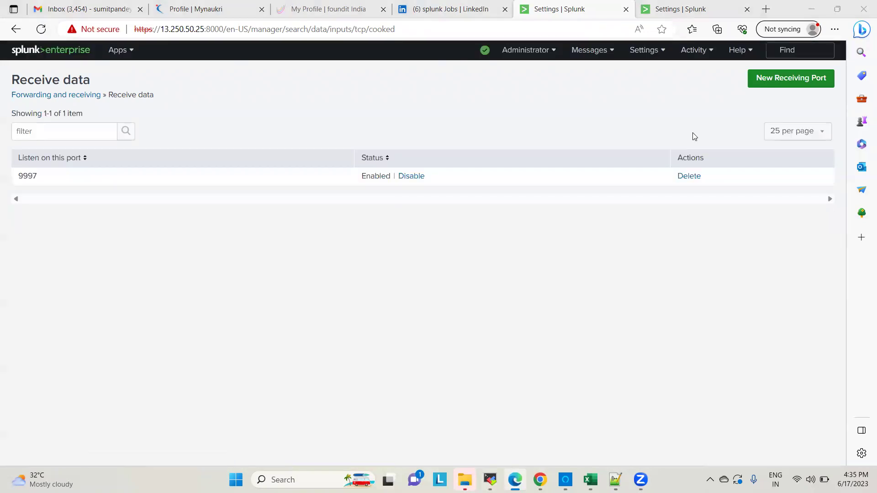
pyautogui.click(120, 51)
pyautogui.click(130, 76)
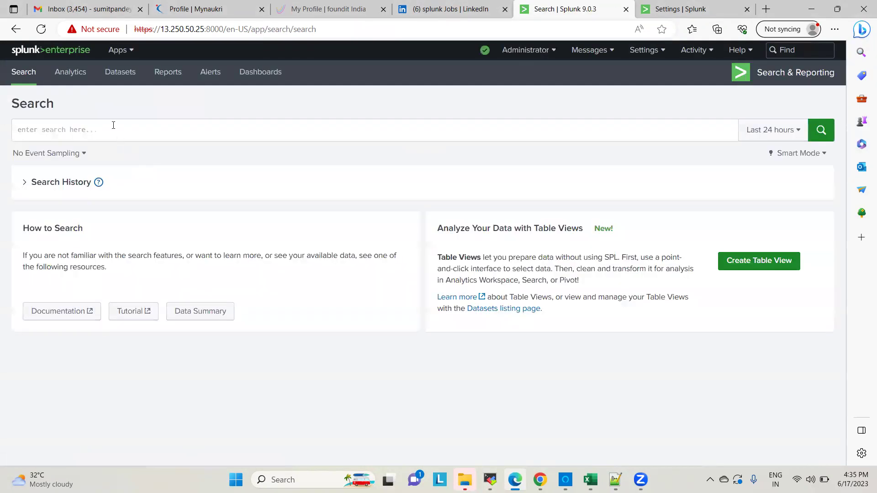
pyautogui.click(113, 126)
pyautogui.write('index=test')
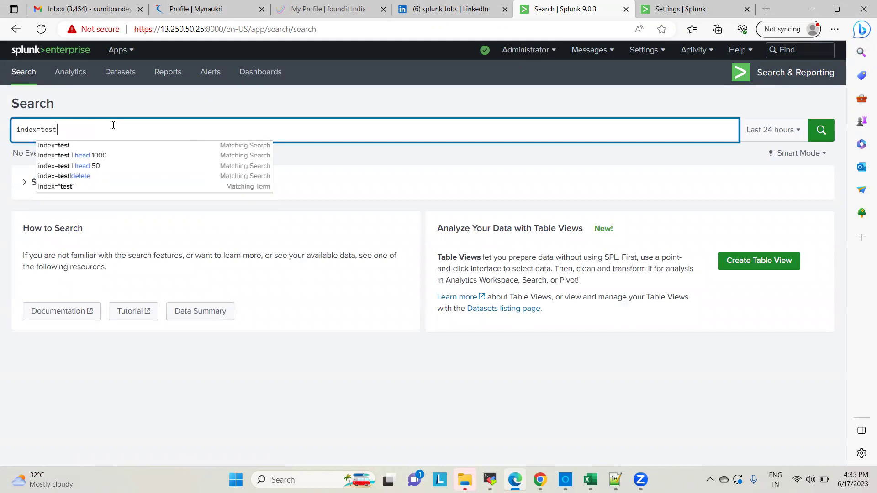
pyautogui.press('Return')
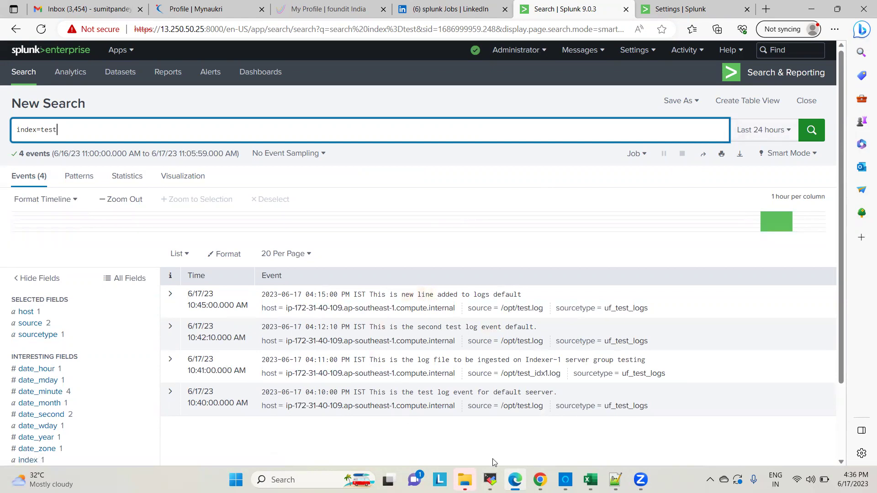
pyautogui.click(760, 130)
pyautogui.click(728, 193)
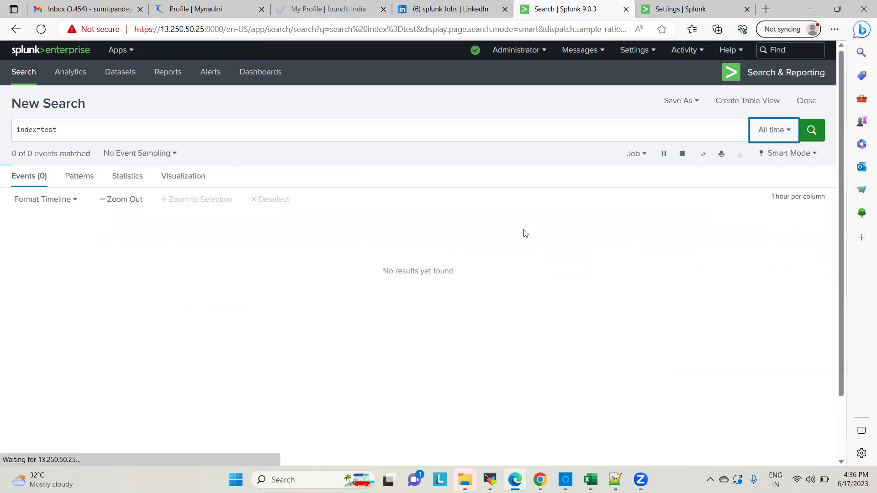
pyautogui.click(490, 480)
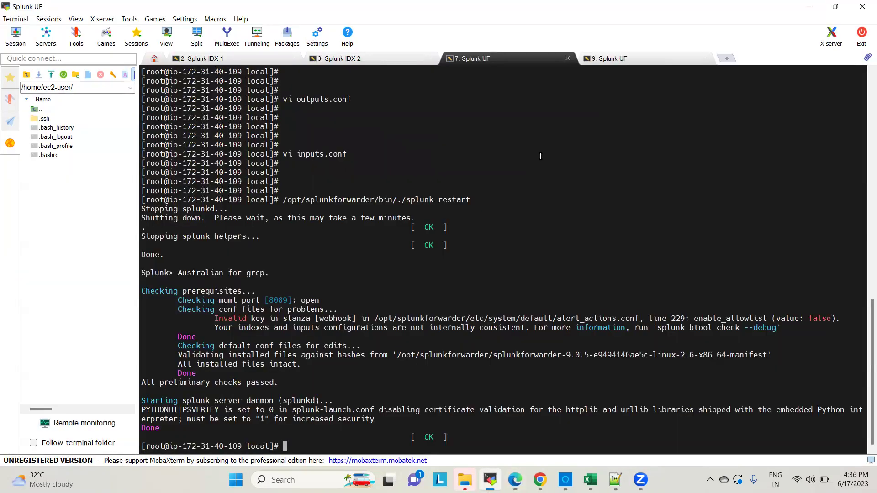
# - Print test.log in /opt and compare it with the Splunk search results
pyautogui.click(616, 59)
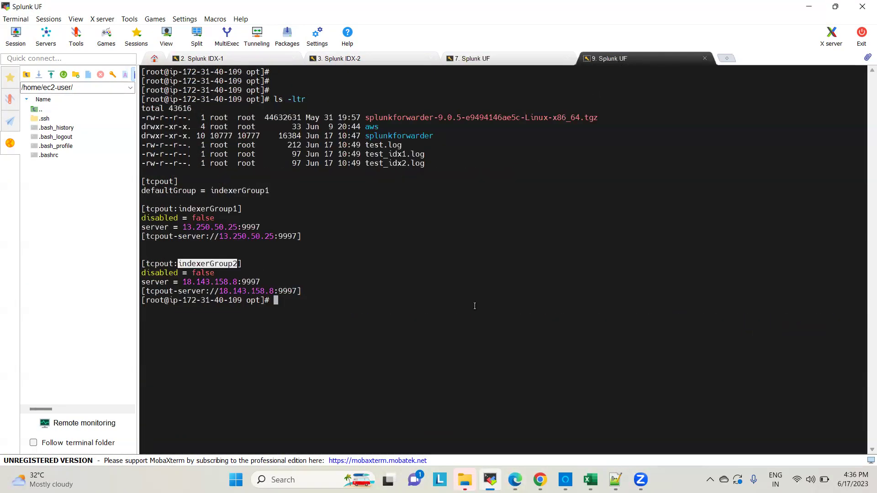
pyautogui.write('cat test')
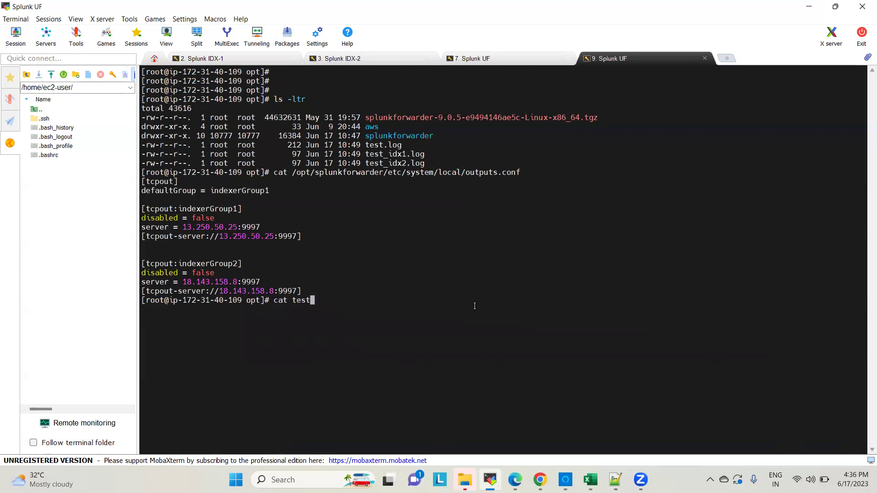
pyautogui.write('.log')
pyautogui.press('Return')
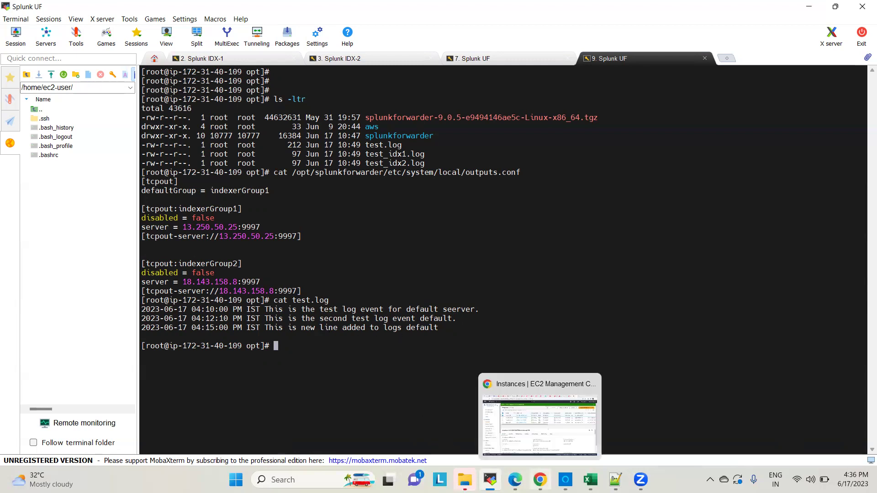
pyautogui.click(522, 476)
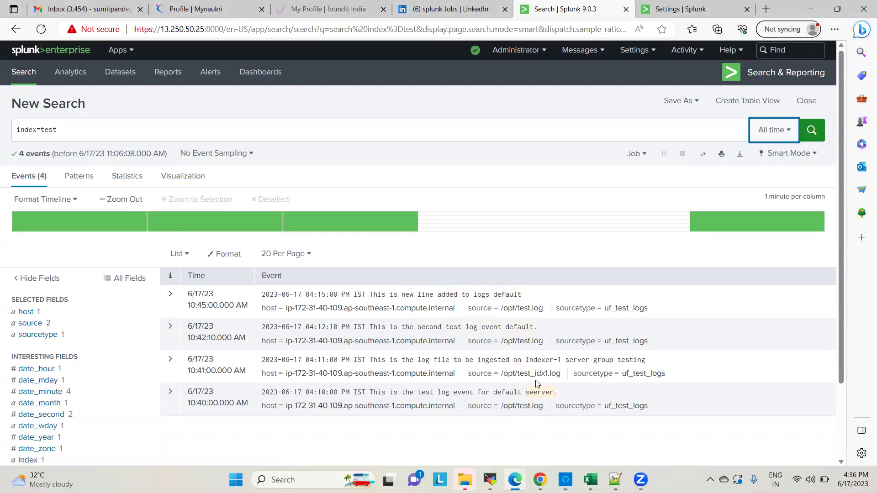
pyautogui.hotkey('alt', 'Tab')
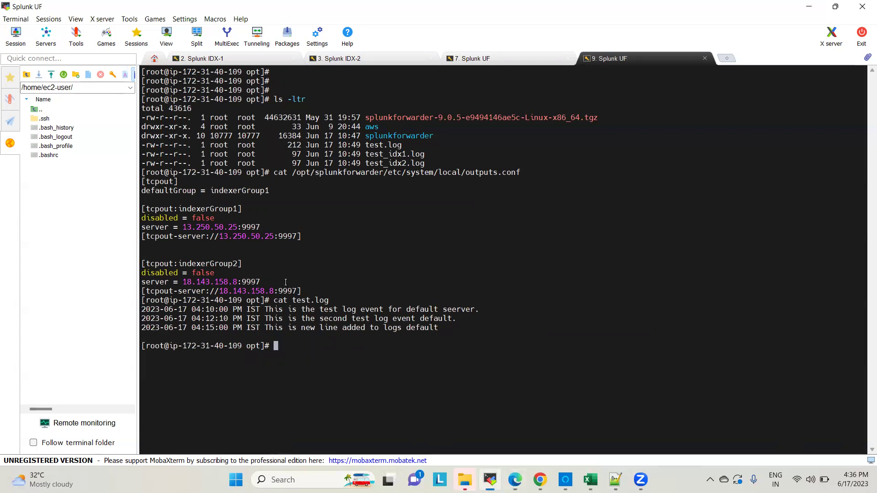
# - Print inputs.conf, clear the screen, and reopen inputs.conf in vi
pyautogui.click(489, 54)
pyautogui.write('cat inputs.conf')
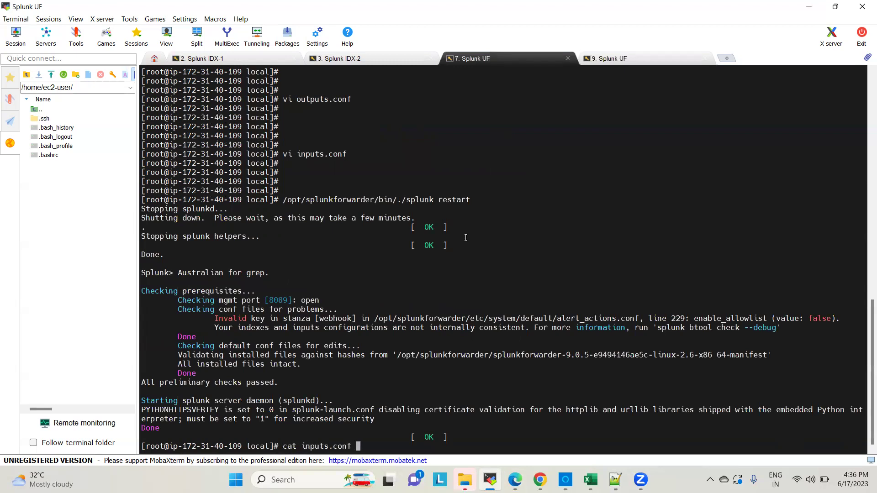
pyautogui.press('Return')
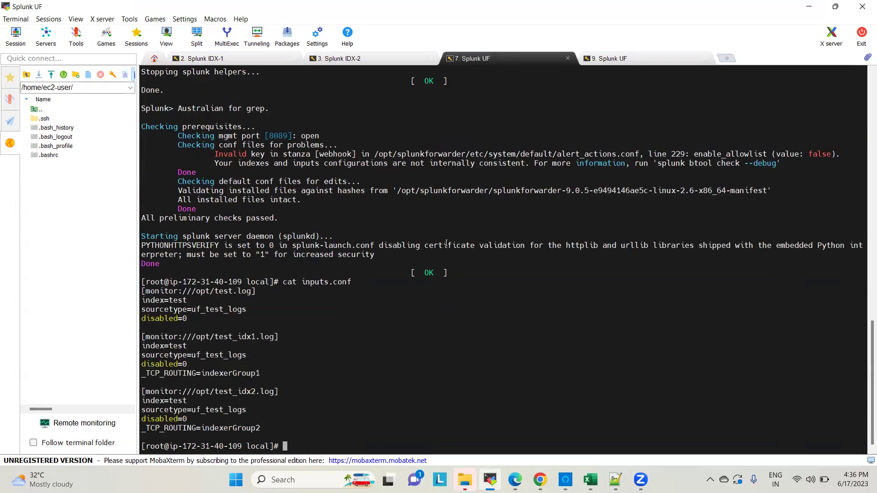
pyautogui.write('clear')
pyautogui.press('Return')
pyautogui.press('Return')
pyautogui.press('Return')
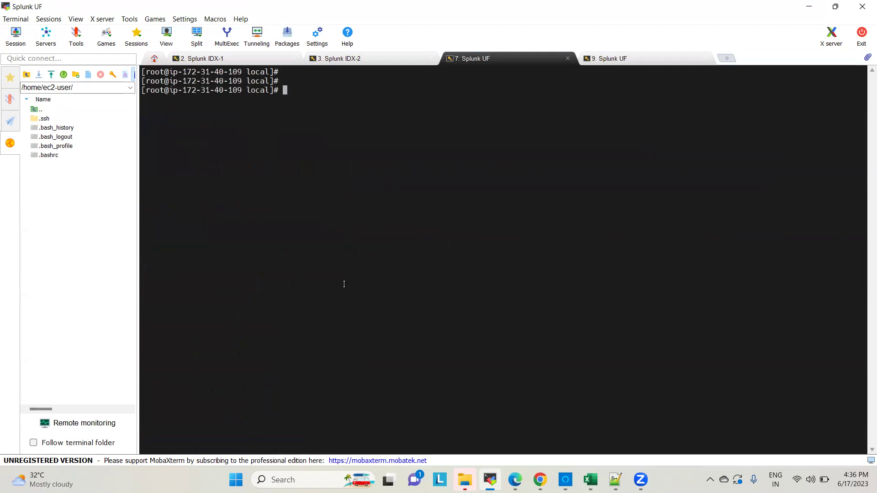
pyautogui.press('Return')
pyautogui.press('Return')
pyautogui.write('vi ii')
pyautogui.press('BackSpace')
pyautogui.write('n')
pyautogui.press('Tab')
pyautogui.press('Return')
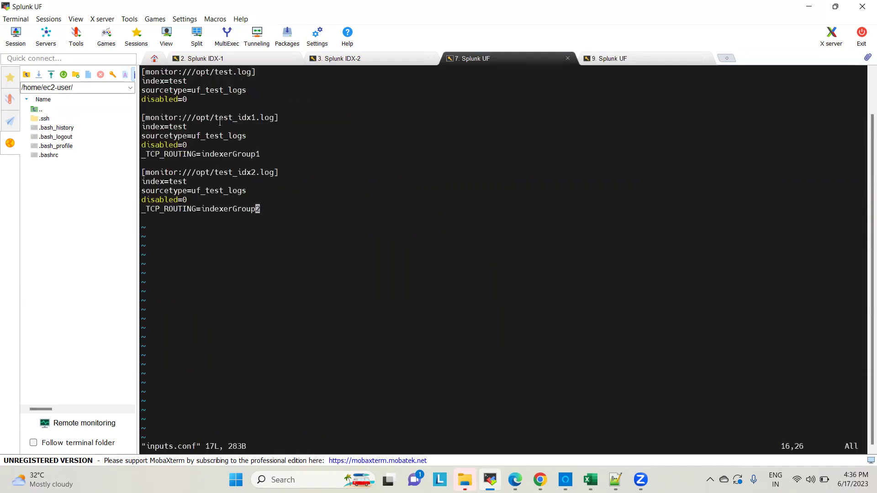
pyautogui.doubleClick(194, 101)
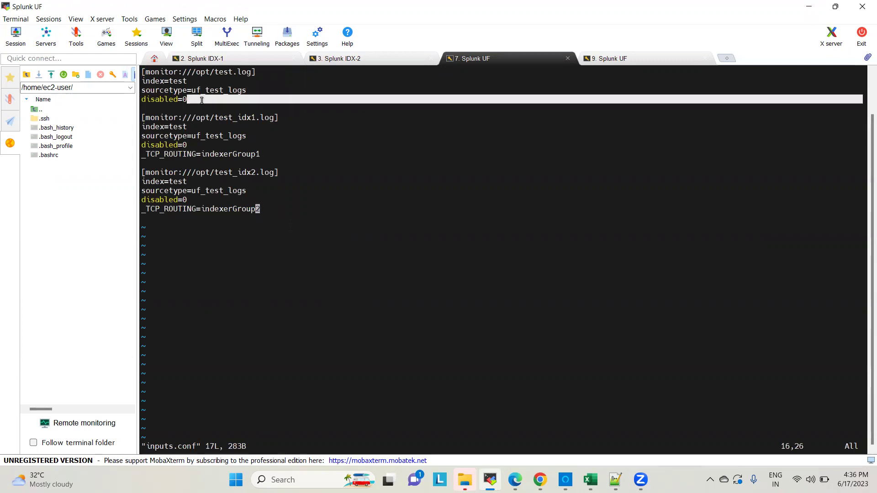
pyautogui.click(201, 100)
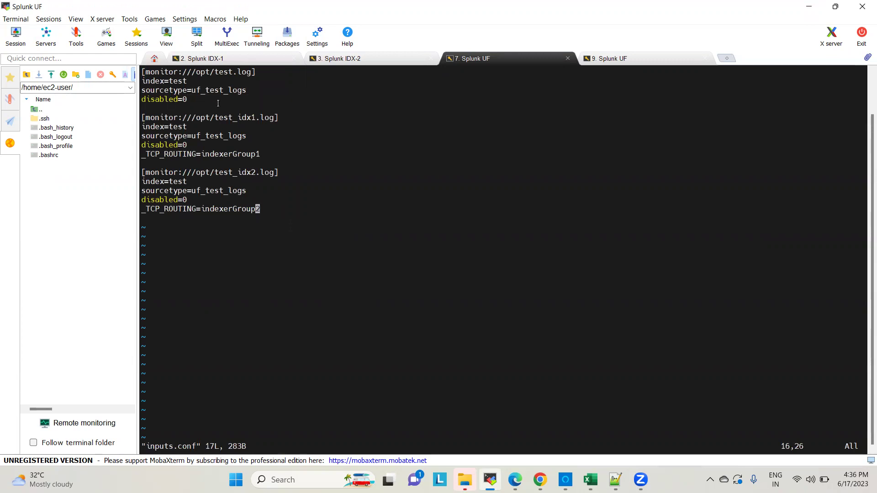
# - Open test_idx1.log in vi and highlight its Indexer-1 text
pyautogui.click(614, 59)
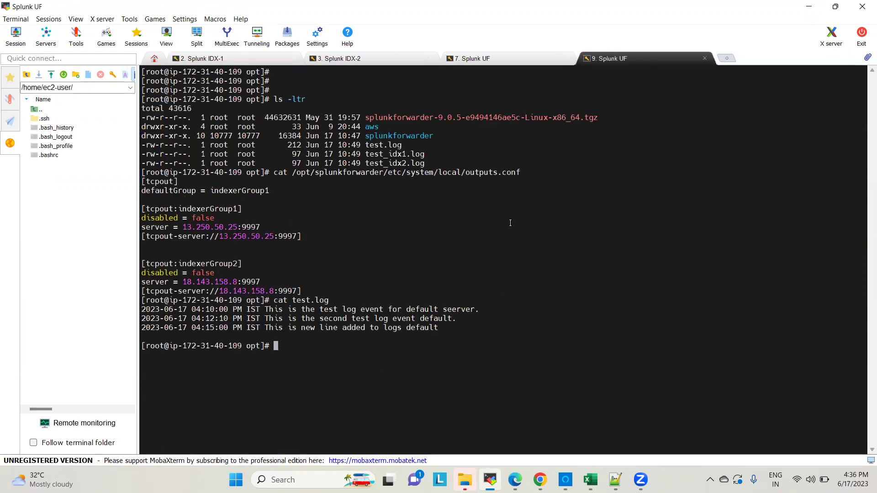
pyautogui.write('vi test_idx1')
pyautogui.press('Tab')
pyautogui.press('Return')
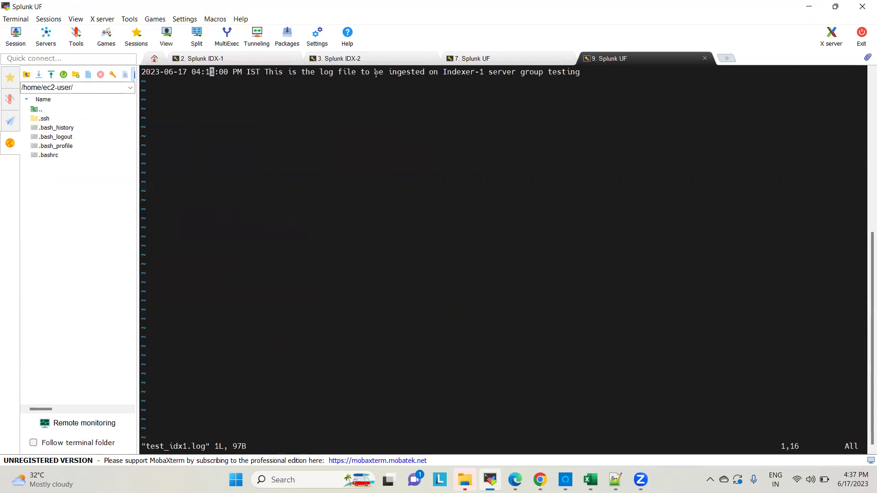
pyautogui.doubleClick(461, 72)
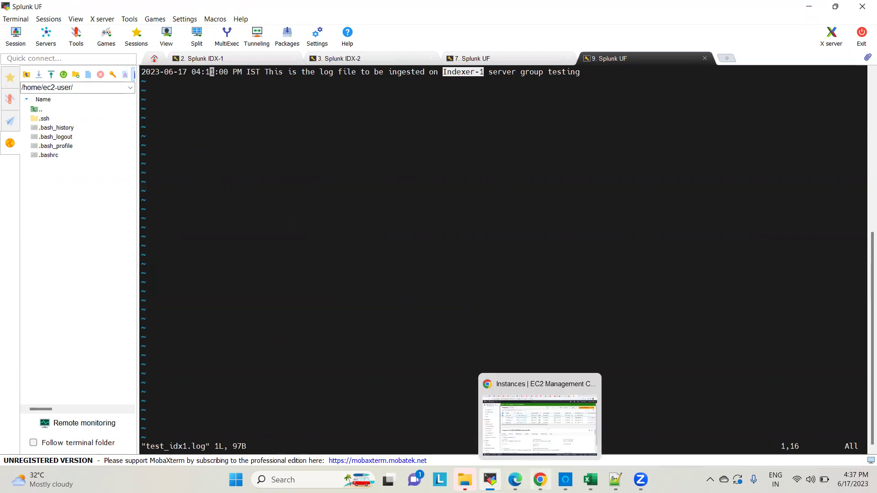
pyautogui.click(515, 480)
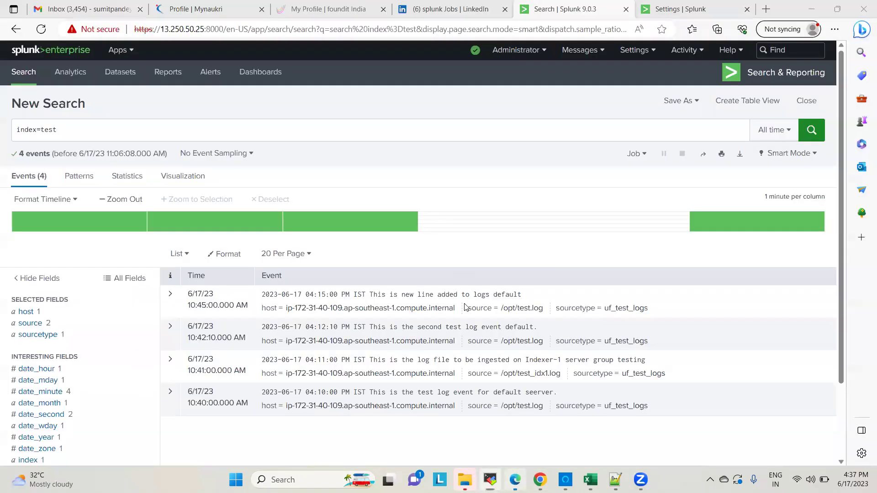
# - Note the Indexer-1 event, then search index=test on the second indexer (18.143.158.8)
pyautogui.click(541, 360)
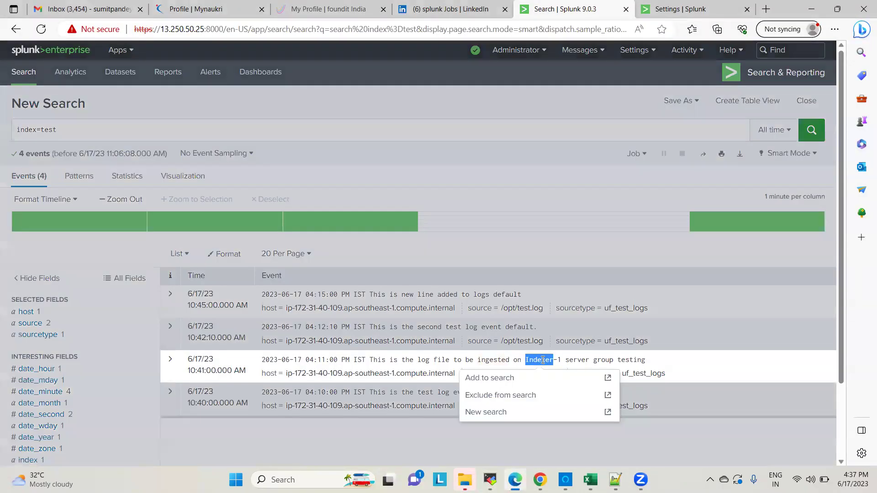
pyautogui.click(615, 361)
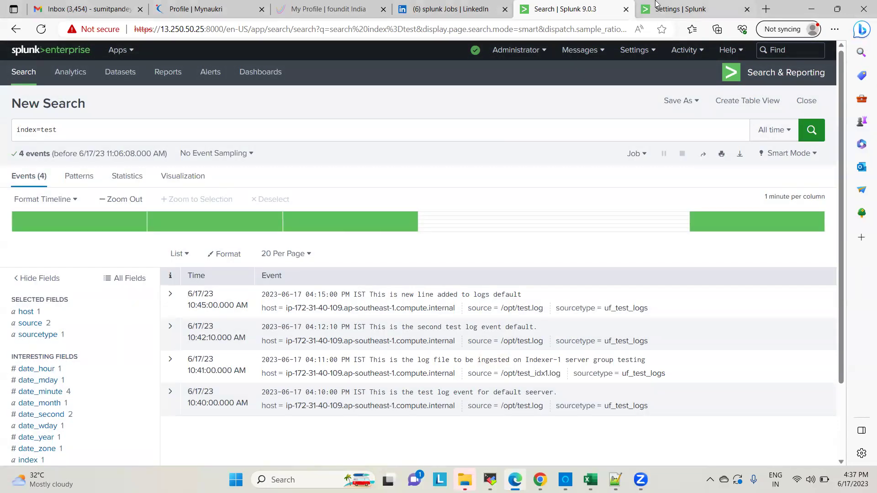
pyautogui.click(667, 7)
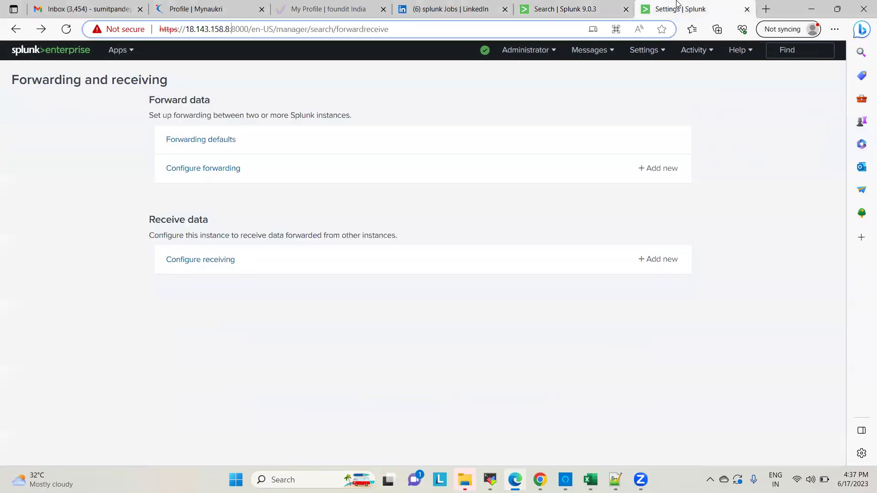
pyautogui.click(117, 51)
pyautogui.click(121, 74)
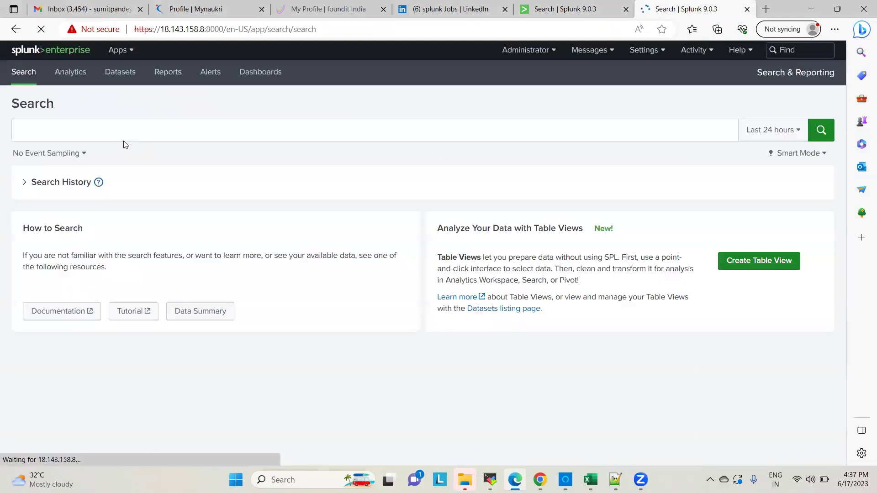
pyautogui.click(100, 132)
pyautogui.write('index=test')
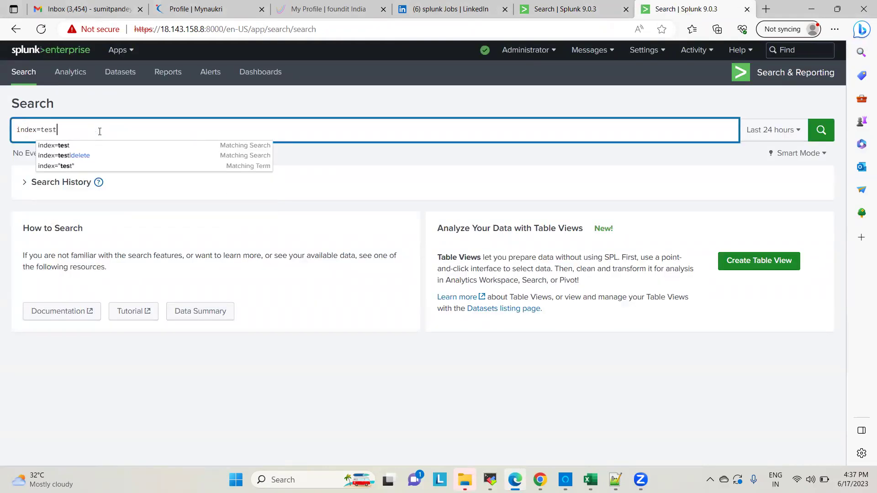
pyautogui.press('Return')
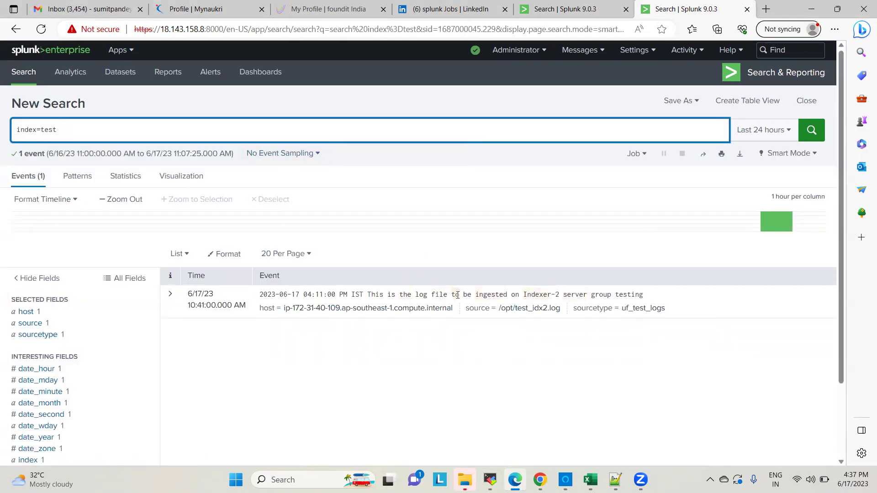
# - Return to the MobaXterm session showing inputs.conf
pyautogui.moveTo(490, 479)
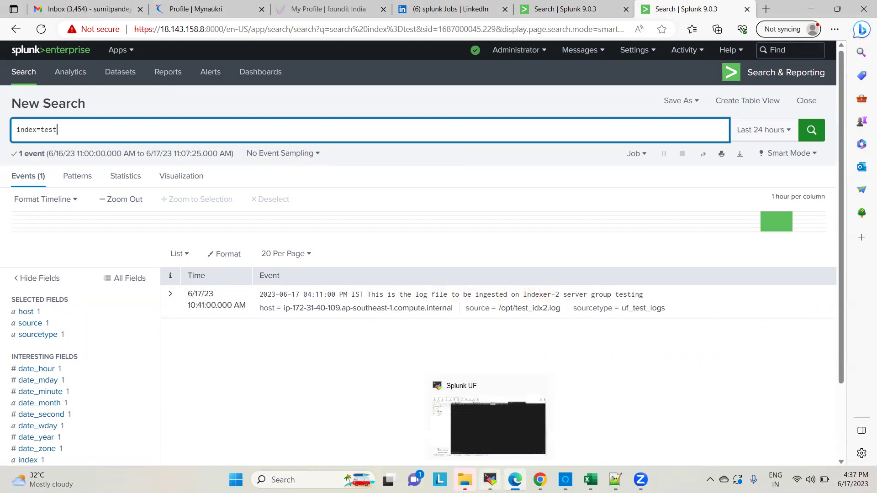
pyautogui.click(501, 439)
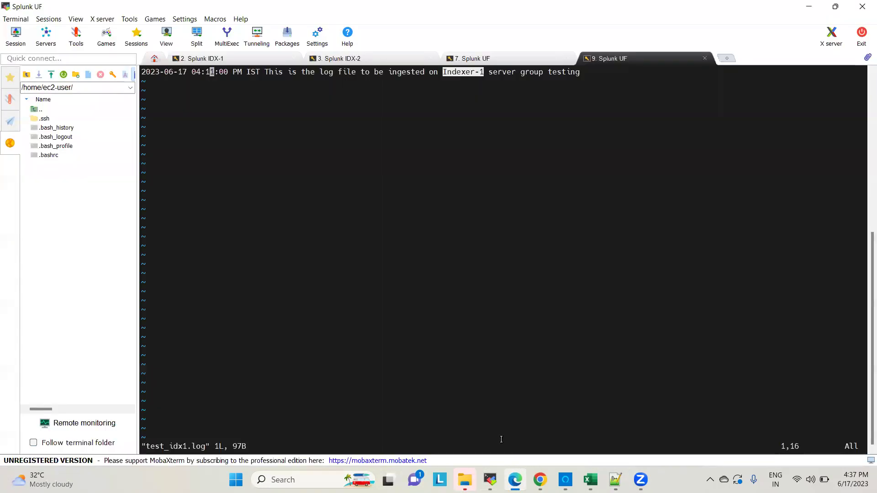
pyautogui.click(478, 58)
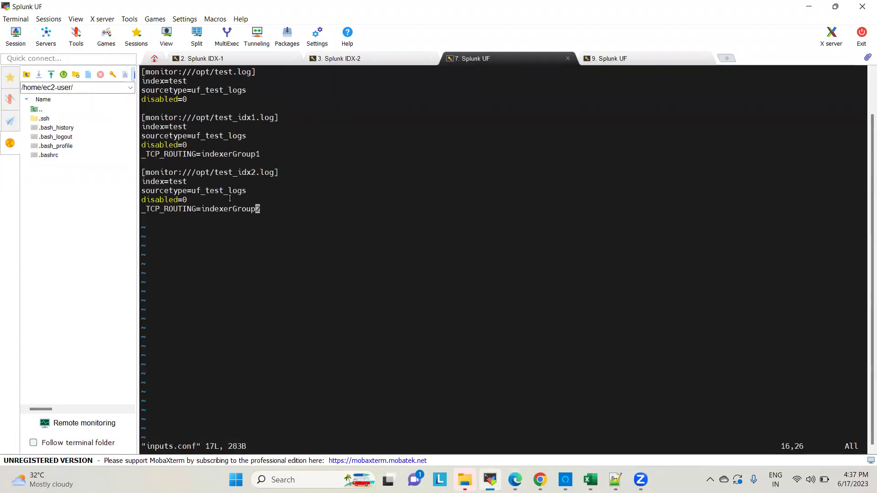
# - Highlight the test_idx2.log stanza and its indexerGroup2 routing target in inputs.conf
pyautogui.doubleClick(241, 173)
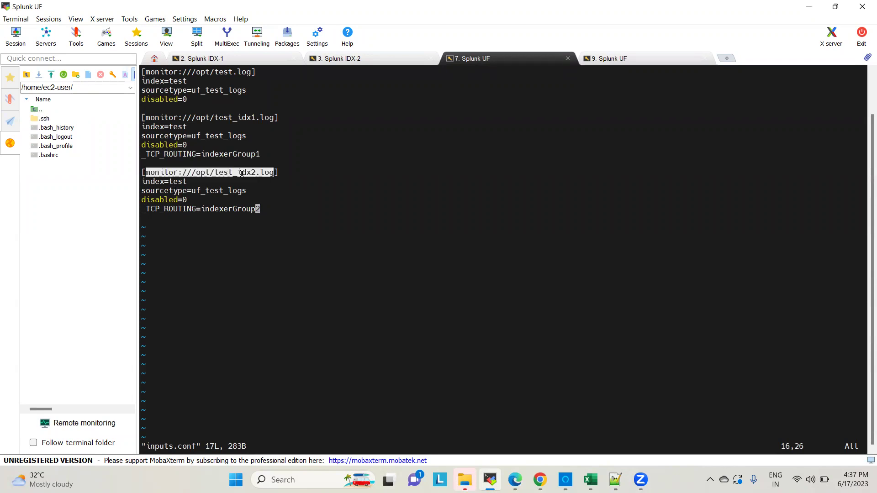
pyautogui.doubleClick(253, 177)
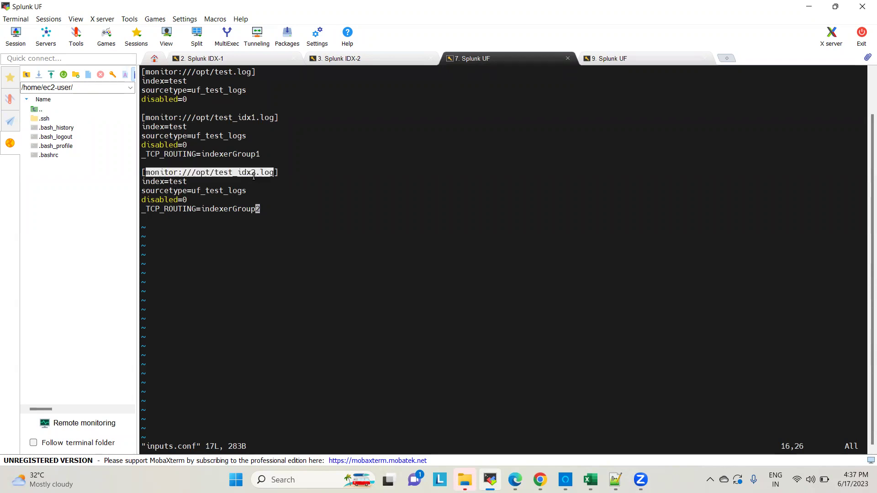
pyautogui.doubleClick(220, 209)
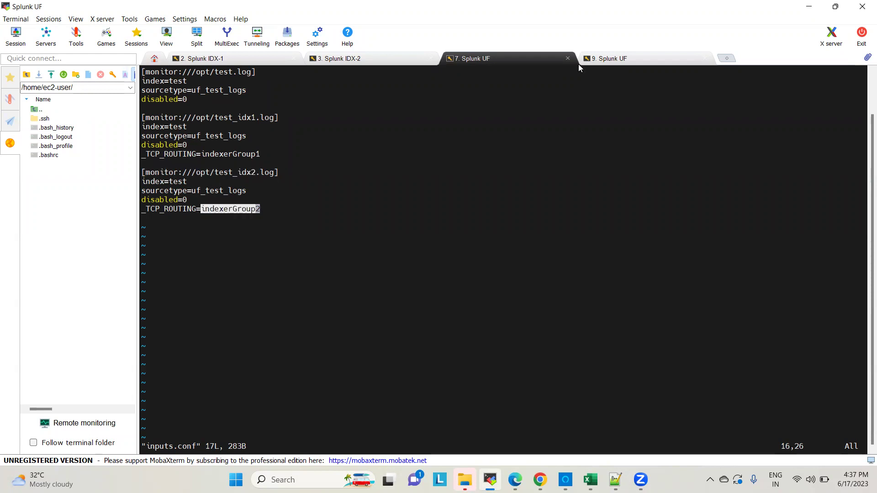
# - Quit test_idx1.log, open test_idx2.log in vi, and highlight Indexer-2
pyautogui.click(608, 60)
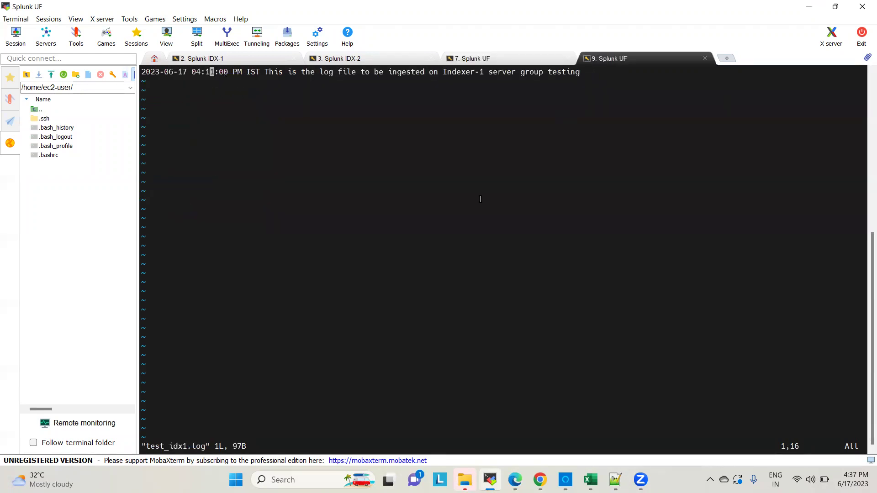
pyautogui.write(':q')
pyautogui.press('Return')
pyautogui.press('Return')
pyautogui.press('Return')
pyautogui.press('Up')
pyautogui.press('Left')
pyautogui.press('Left')
pyautogui.press('Left')
pyautogui.press('Left')
pyautogui.press('Left')
pyautogui.press('BackSpace')
pyautogui.write('2')
pyautogui.press('Return')
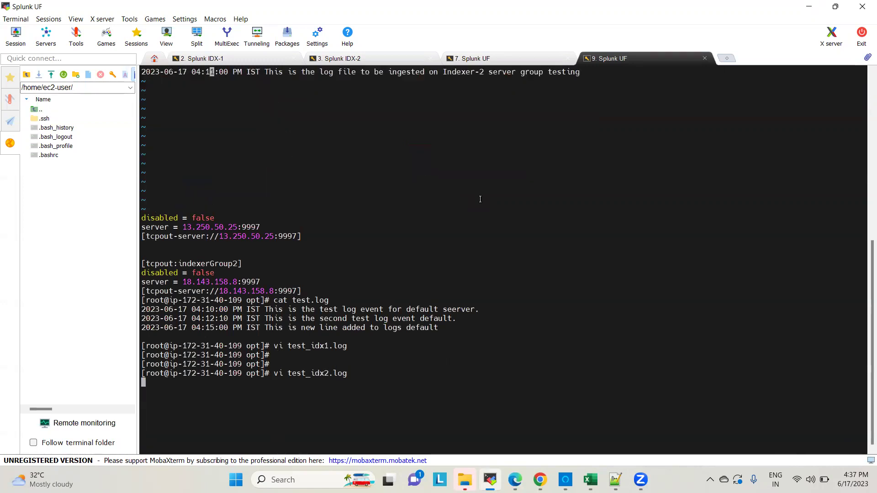
pyautogui.doubleClick(466, 73)
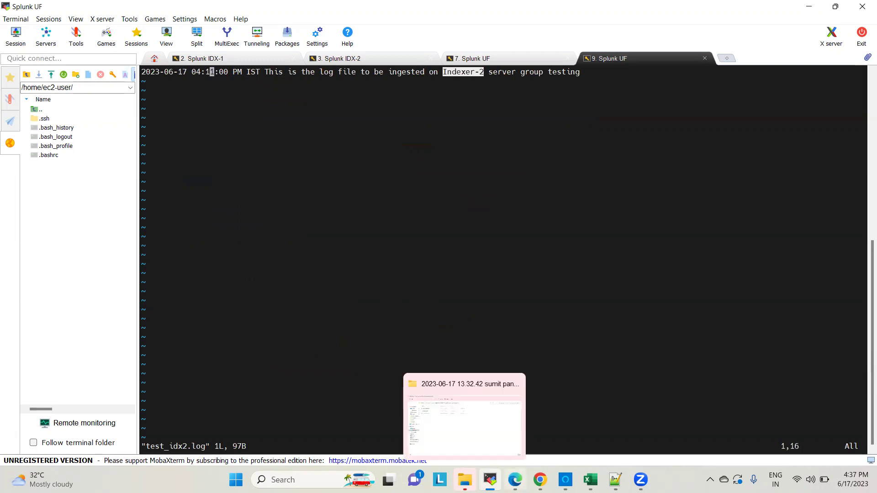
pyautogui.moveTo(515, 479)
pyautogui.click(510, 433)
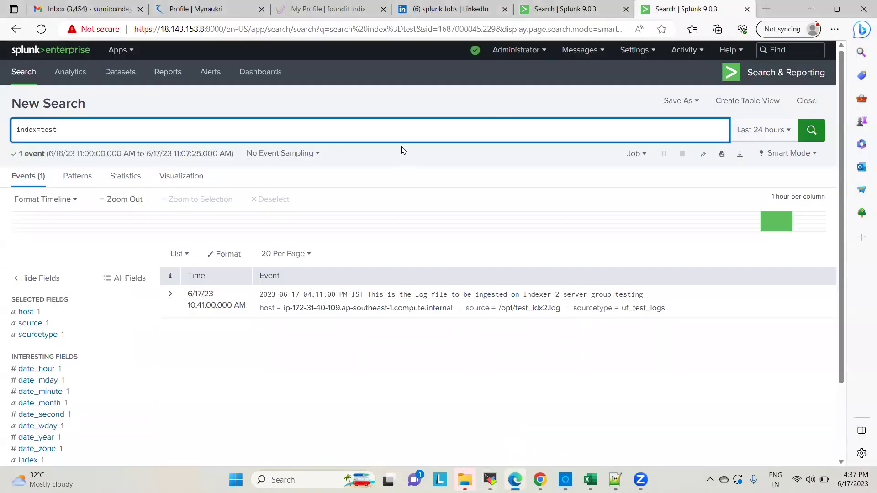
# - Check the single Indexer-2 event, then return to MobaXterm showing test_idx2.log
pyautogui.click(337, 94)
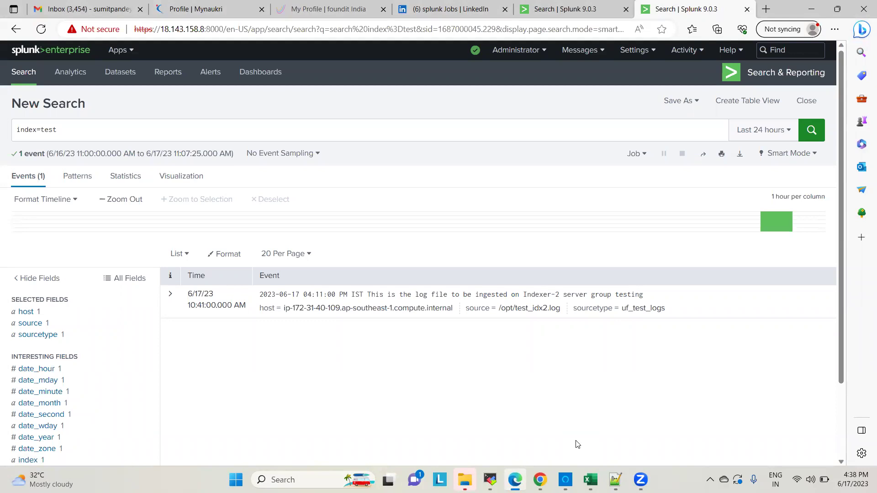
pyautogui.moveTo(523, 473)
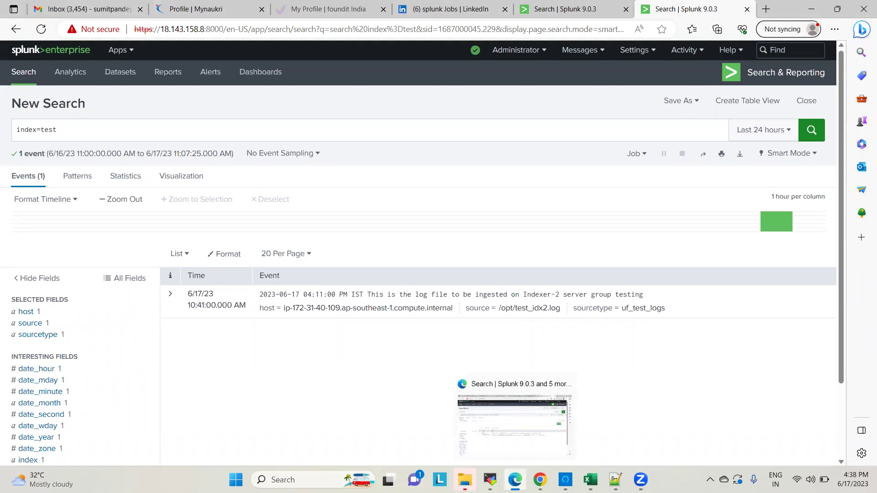
pyautogui.click(490, 480)
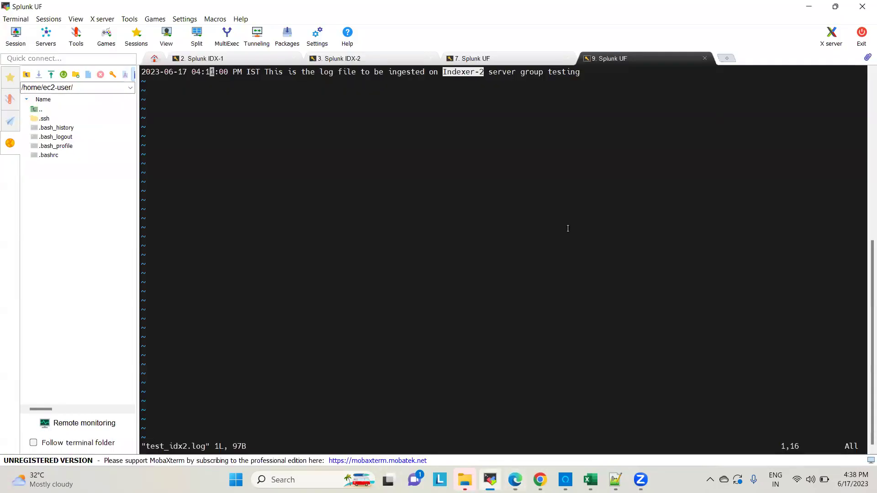
pyautogui.moveTo(652, 471)
pyautogui.click(652, 434)
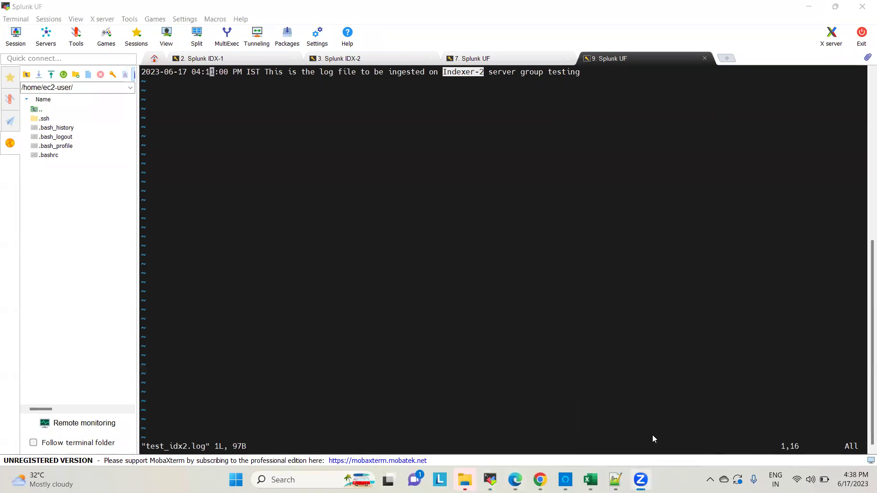